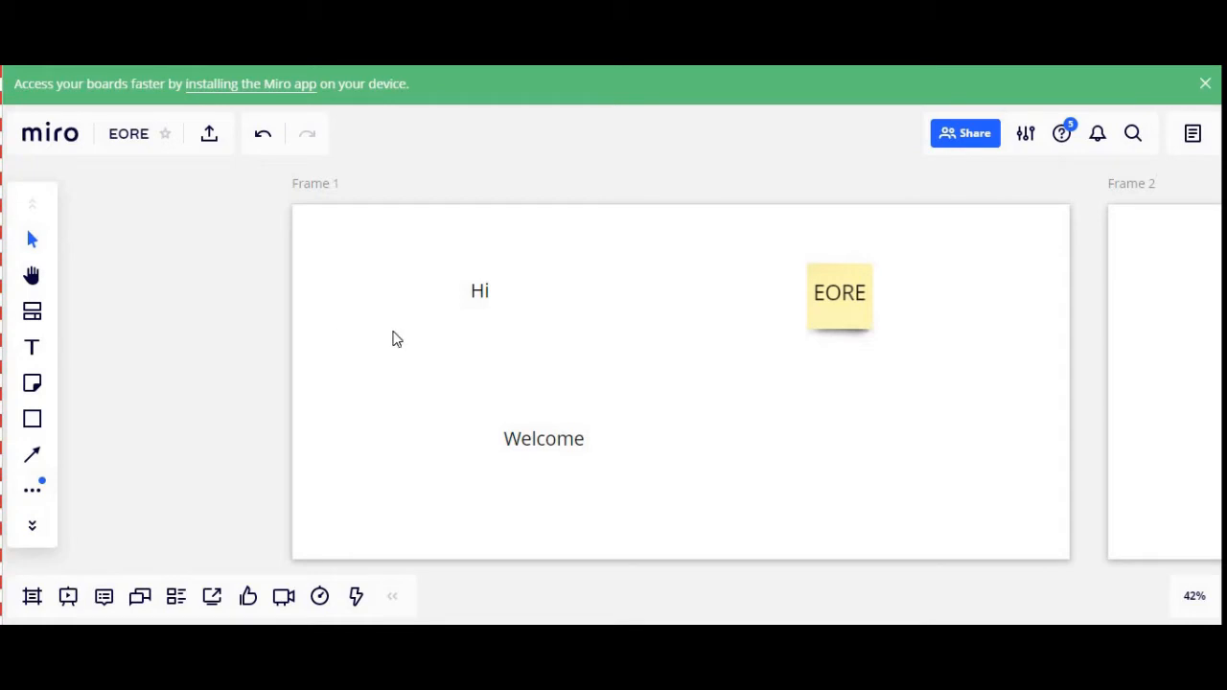
- Select the "Hi" text, the "Welcome" text and the EORE sticky note one after another
click(489, 294)
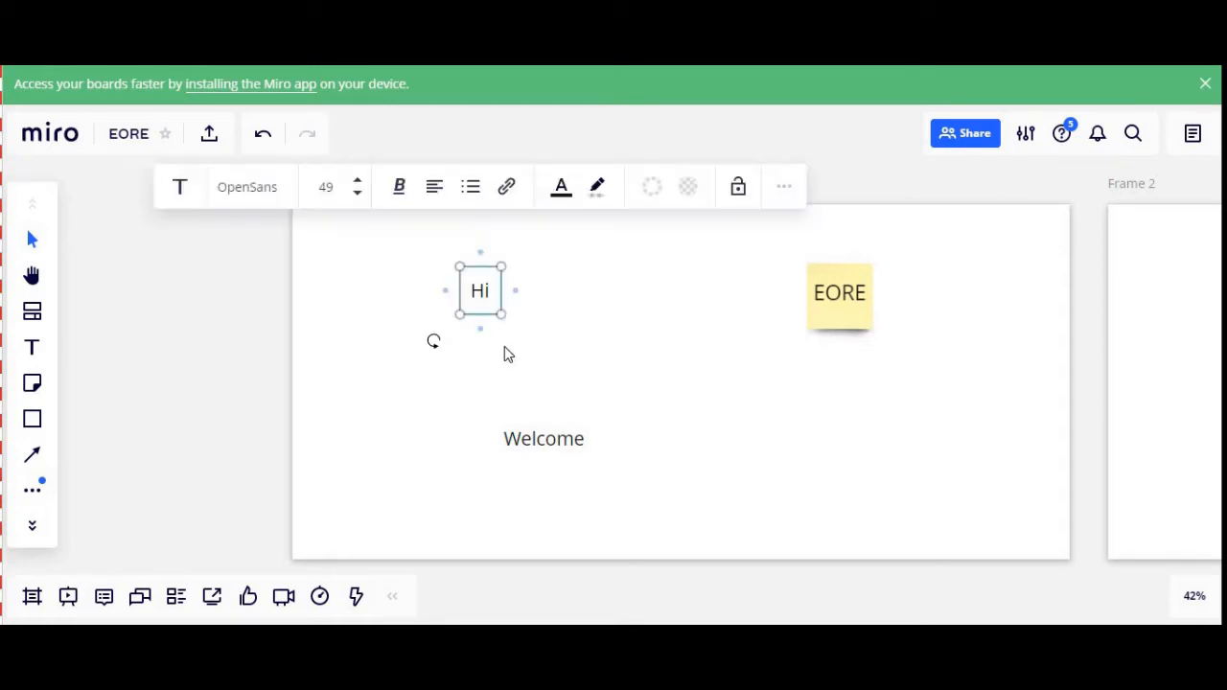
click(549, 449)
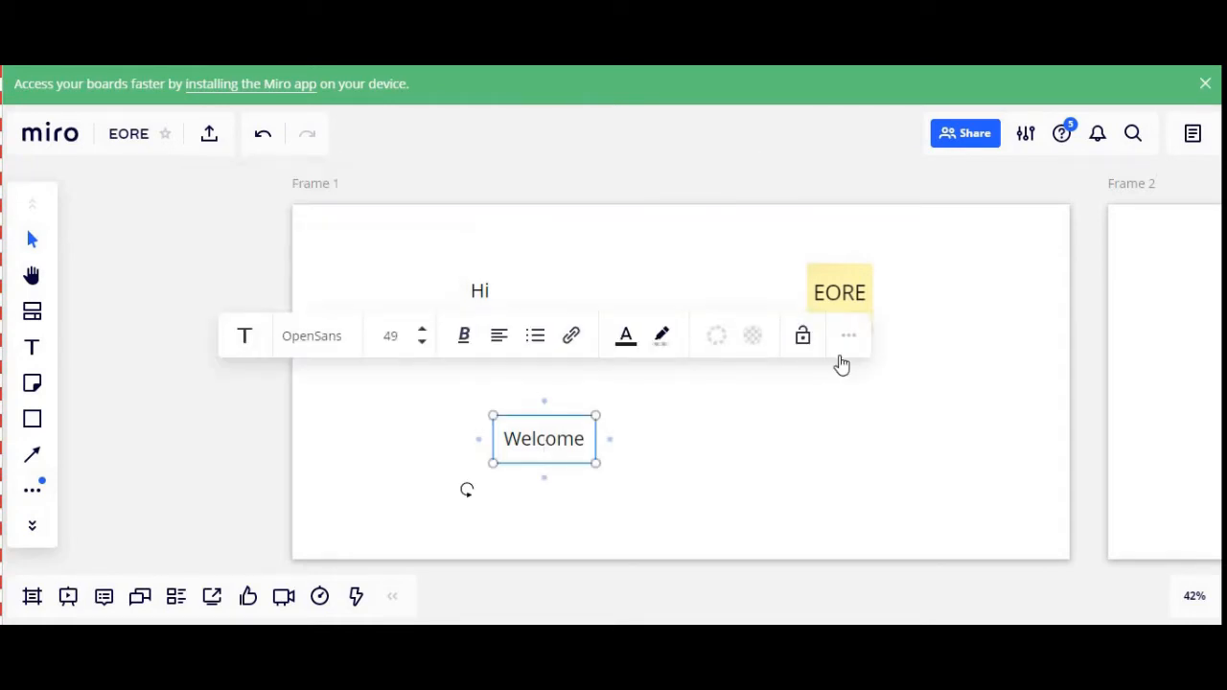
click(859, 272)
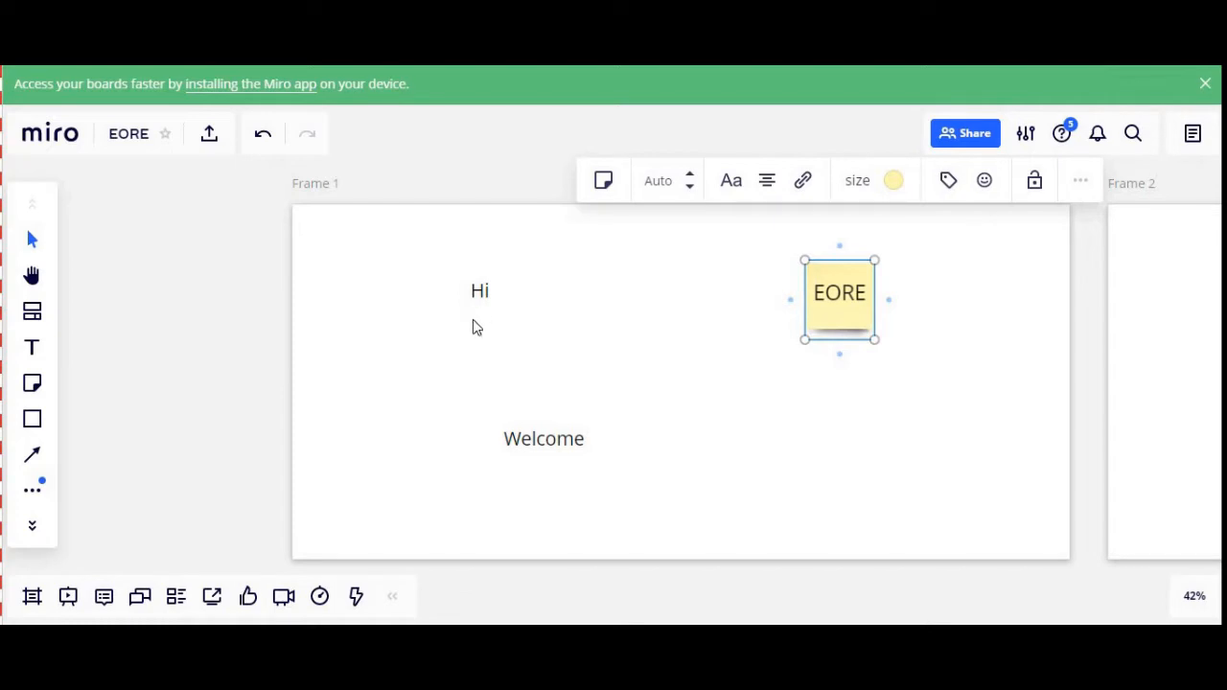
- Enlarge the "Hi" text in Frame 1 slightly, to font size 57, using its corner handles
click(482, 297)
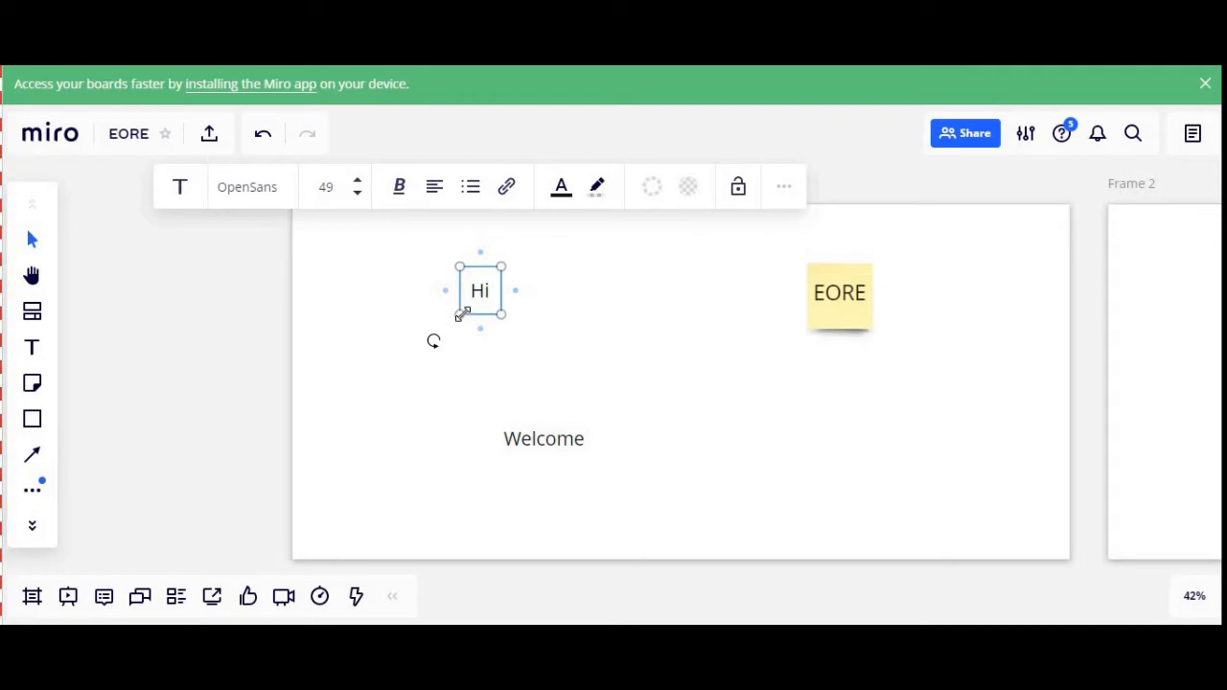
mouse_move(461, 316)
mouse_down()
mouse_move(428, 372)
mouse_move(460, 316)
mouse_up()
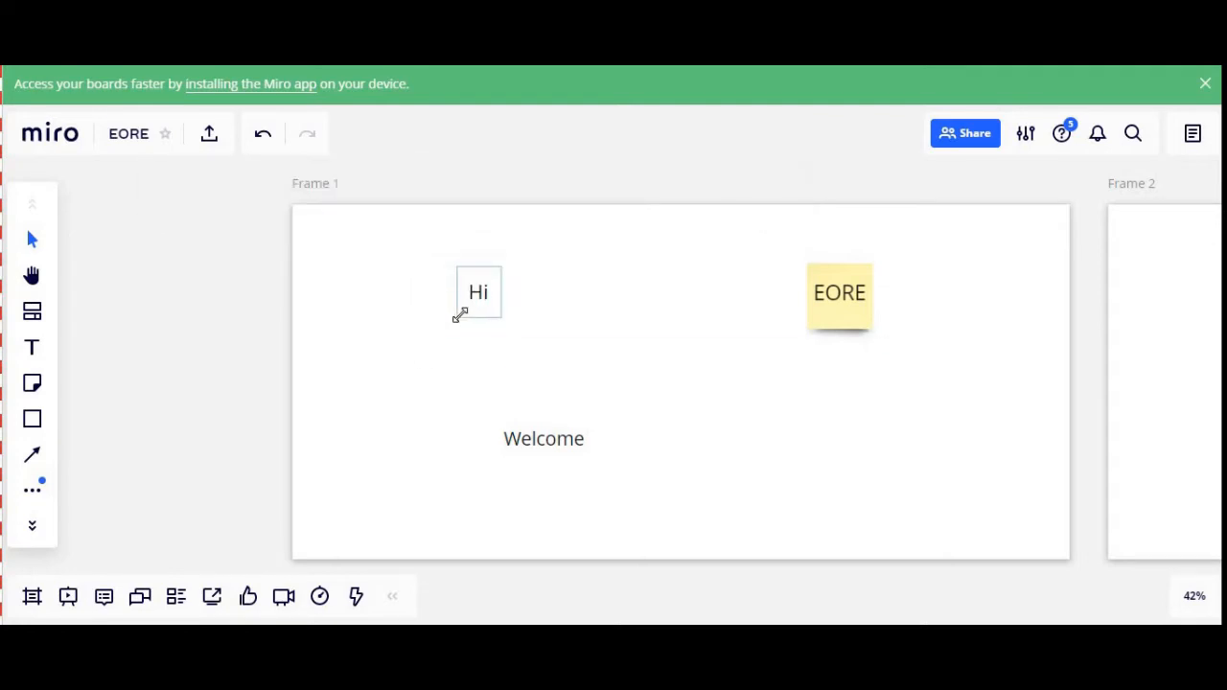
mouse_move(501, 262)
mouse_down()
mouse_move(549, 239)
mouse_move(537, 224)
mouse_move(507, 261)
mouse_up()
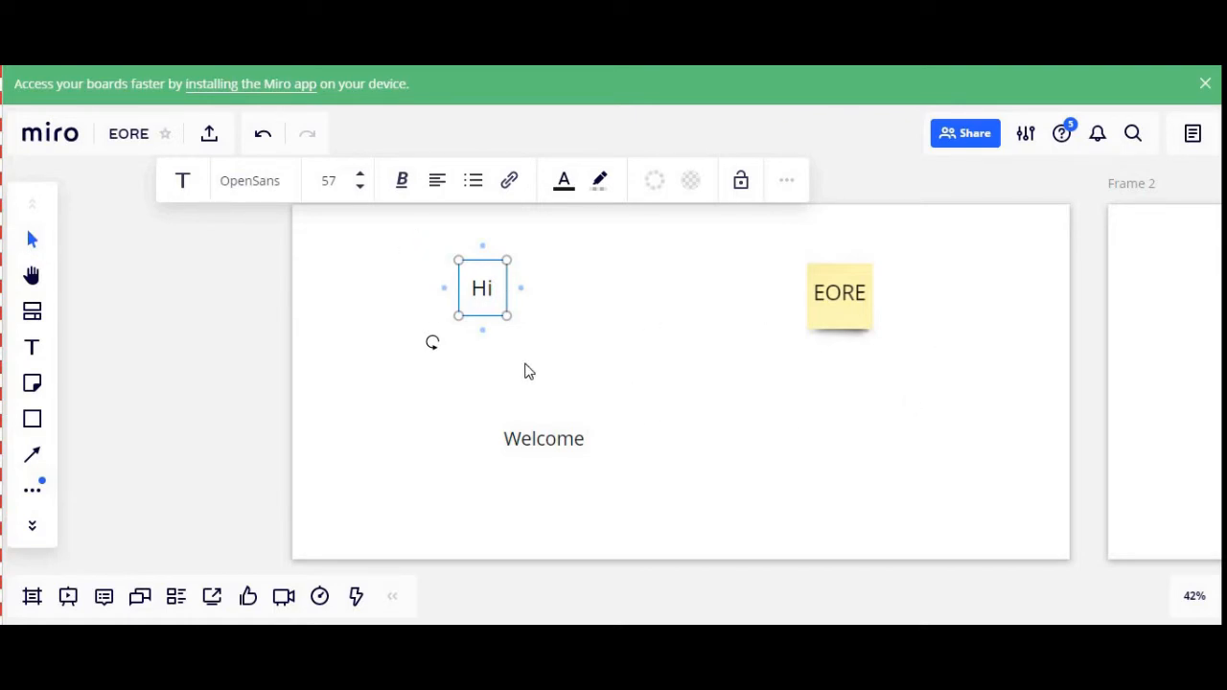
- Switch to view mode and pan the board back and forth between Frame 1 and Frame 2
click(33, 278)
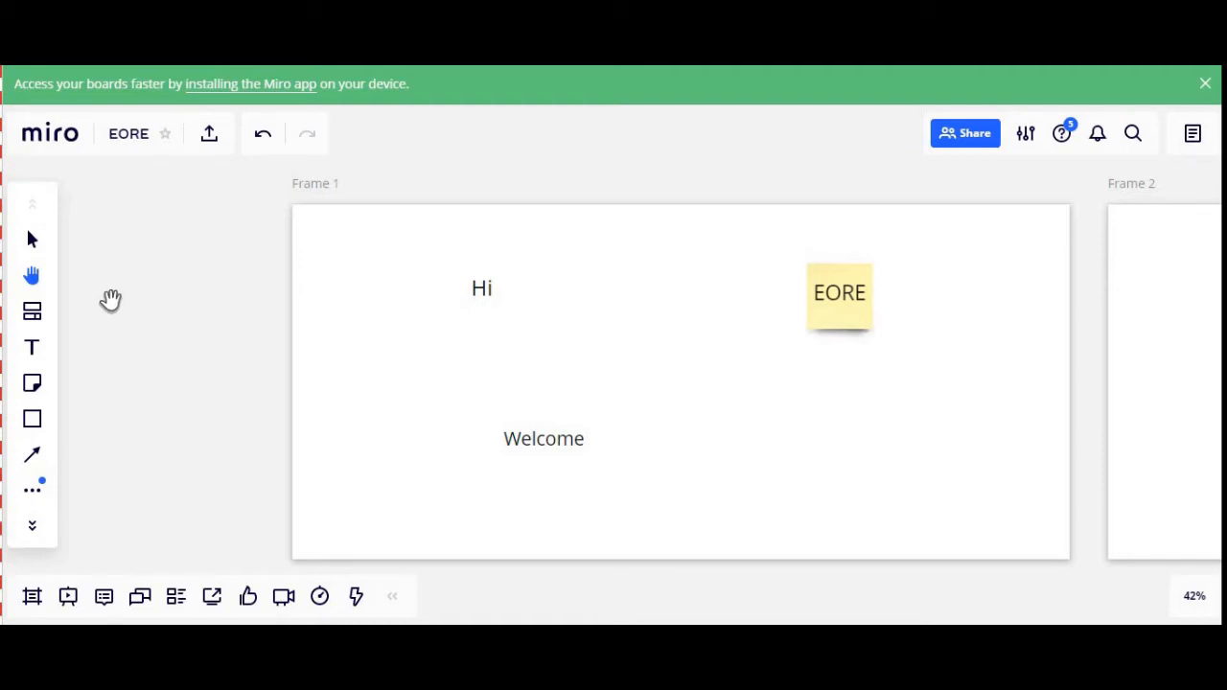
drag(671, 355, 692, 387)
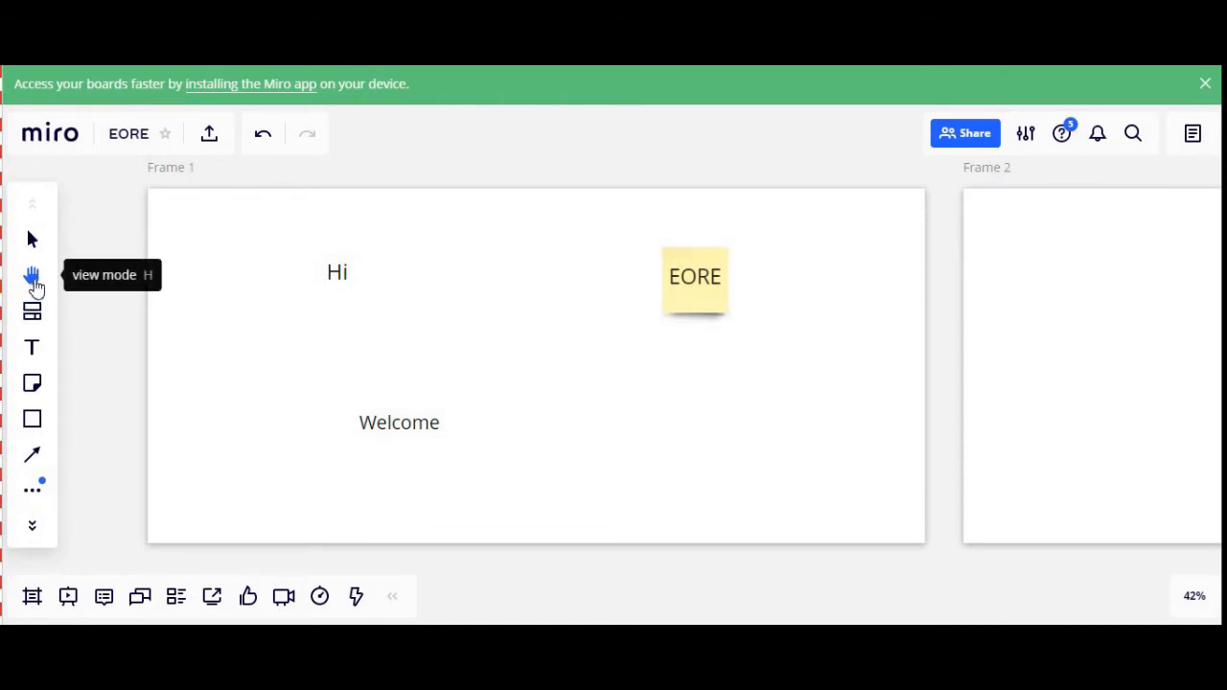
drag(711, 389, 521, 397)
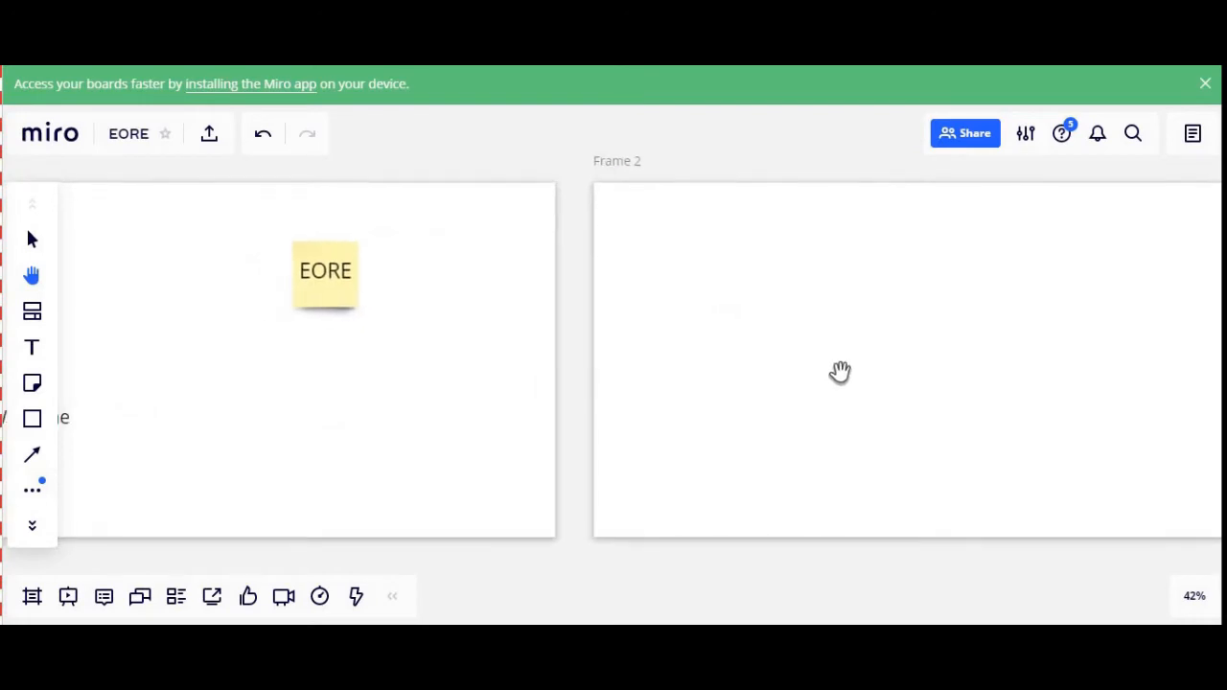
drag(840, 369, 546, 419)
drag(871, 377, 594, 370)
mouse_move(703, 357)
mouse_down()
mouse_move(926, 343)
mouse_move(1105, 351)
mouse_move(778, 355)
mouse_move(986, 359)
mouse_up()
drag(639, 357, 681, 358)
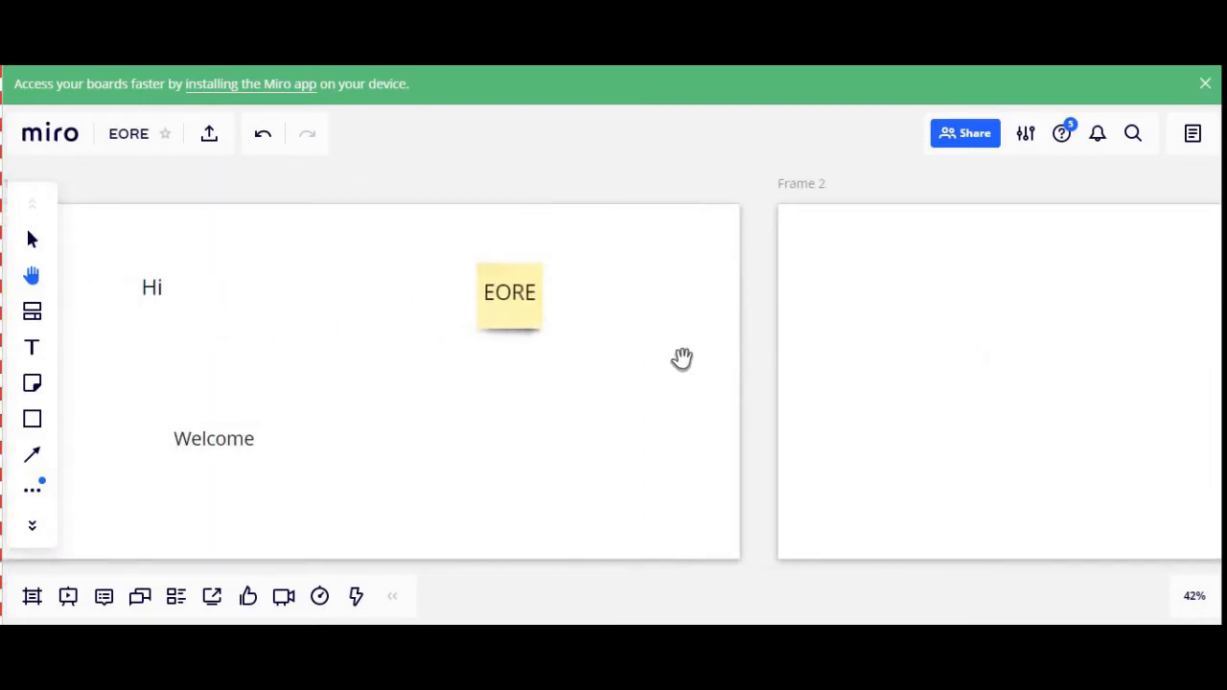
mouse_move(558, 367)
mouse_down()
mouse_move(734, 379)
mouse_move(444, 361)
mouse_move(784, 373)
mouse_up()
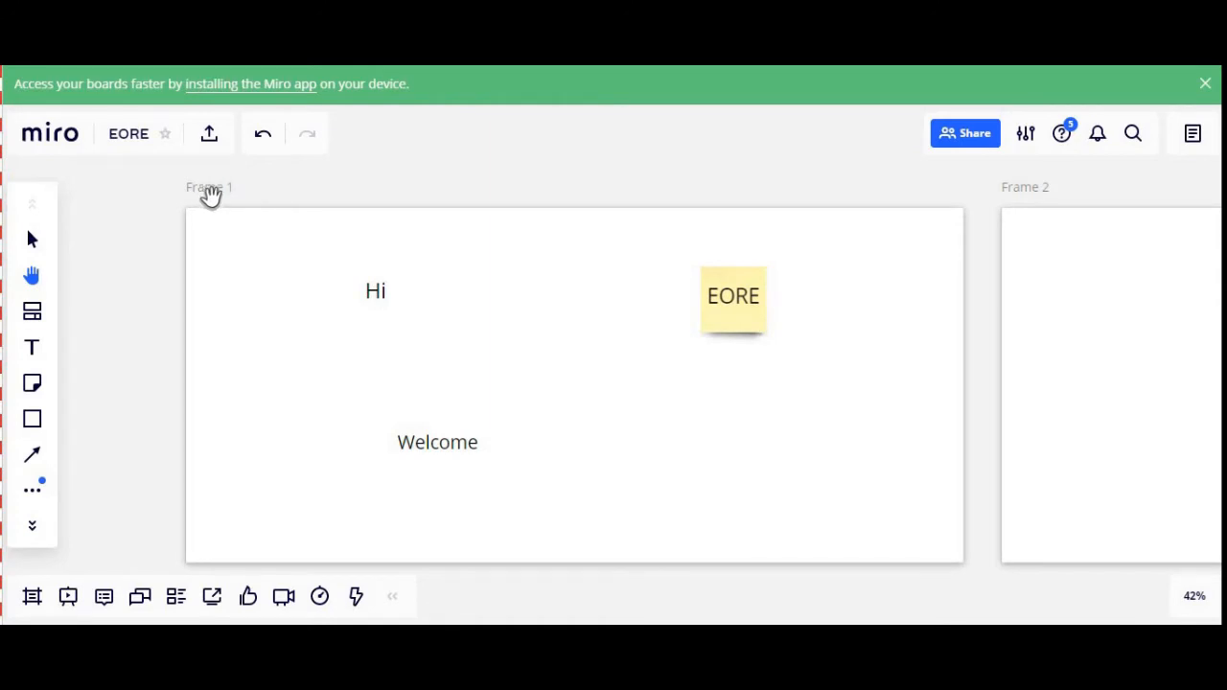
drag(728, 419, 594, 400)
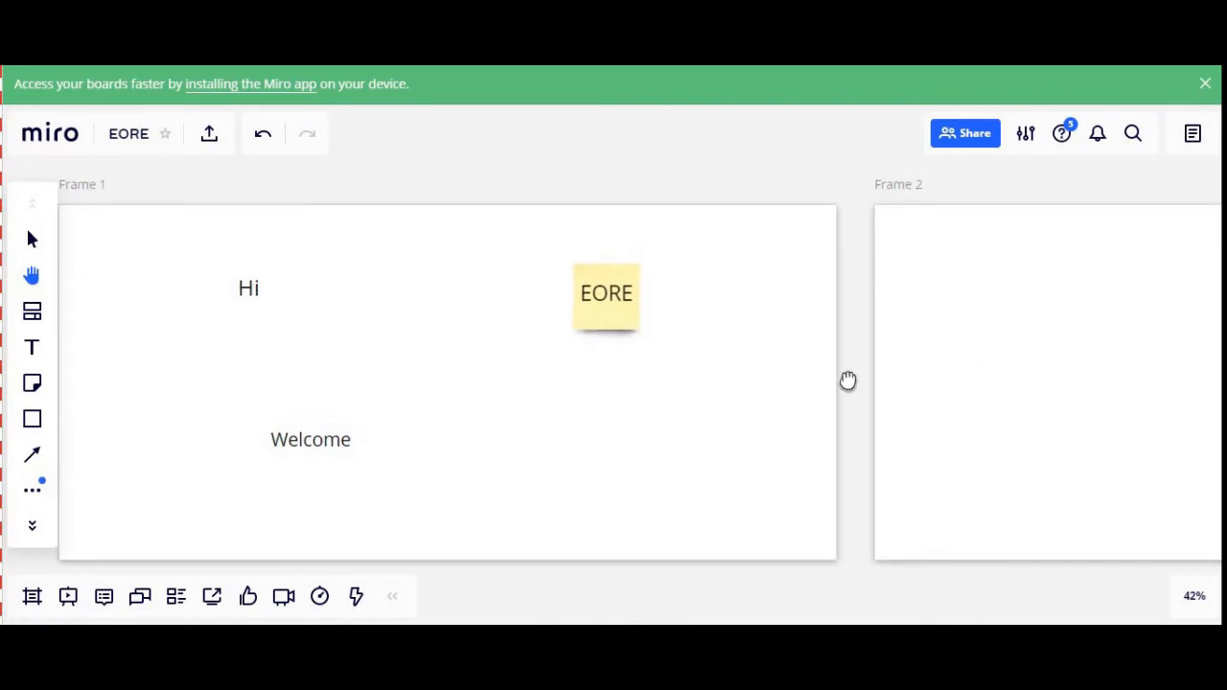
drag(848, 381, 559, 375)
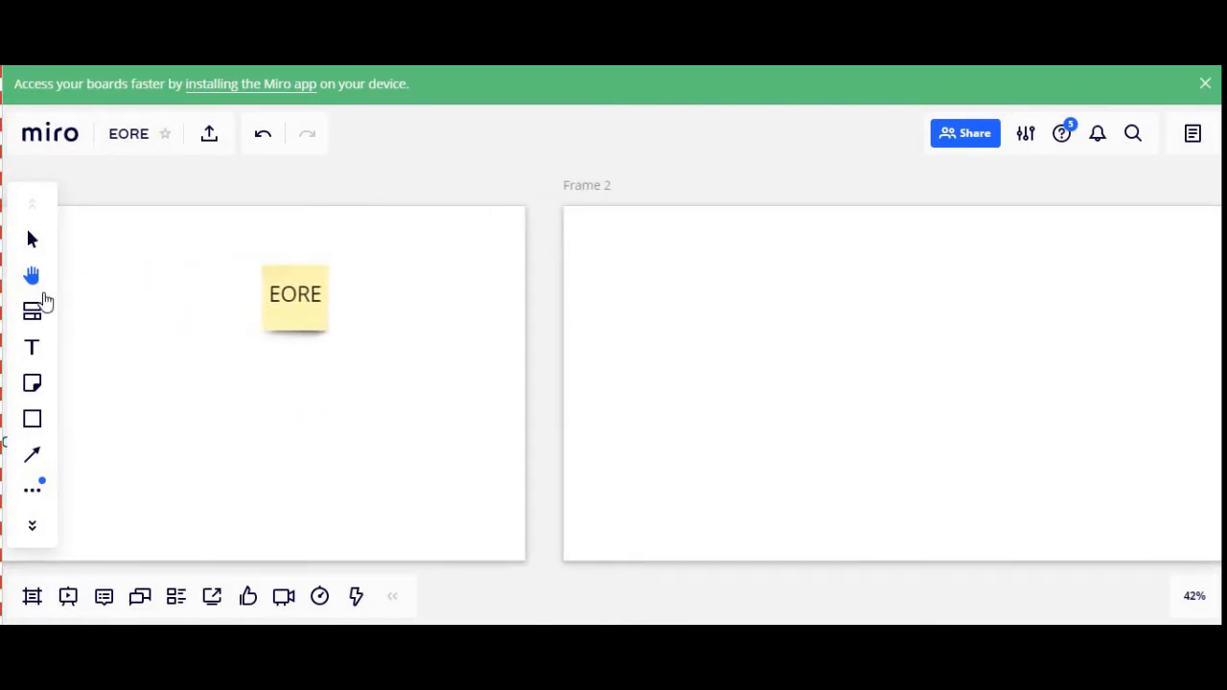
drag(276, 327, 634, 363)
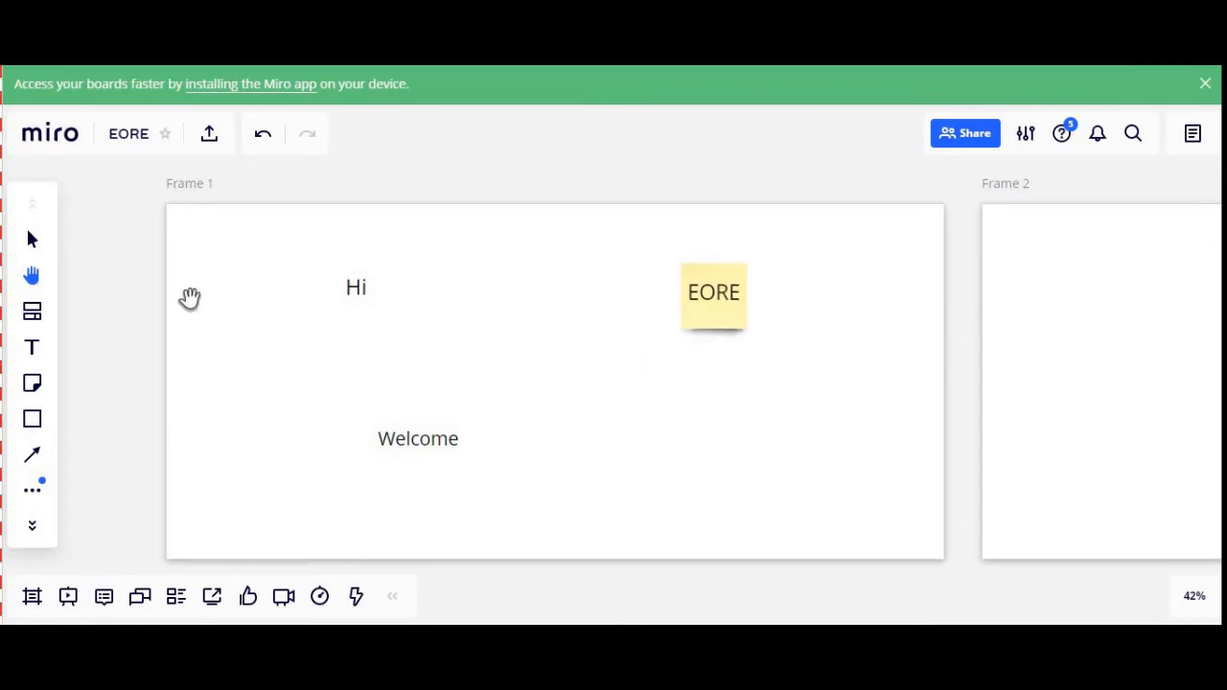
- Preview the Flowchart template from Strategy & Planning and add it to the board
click(34, 322)
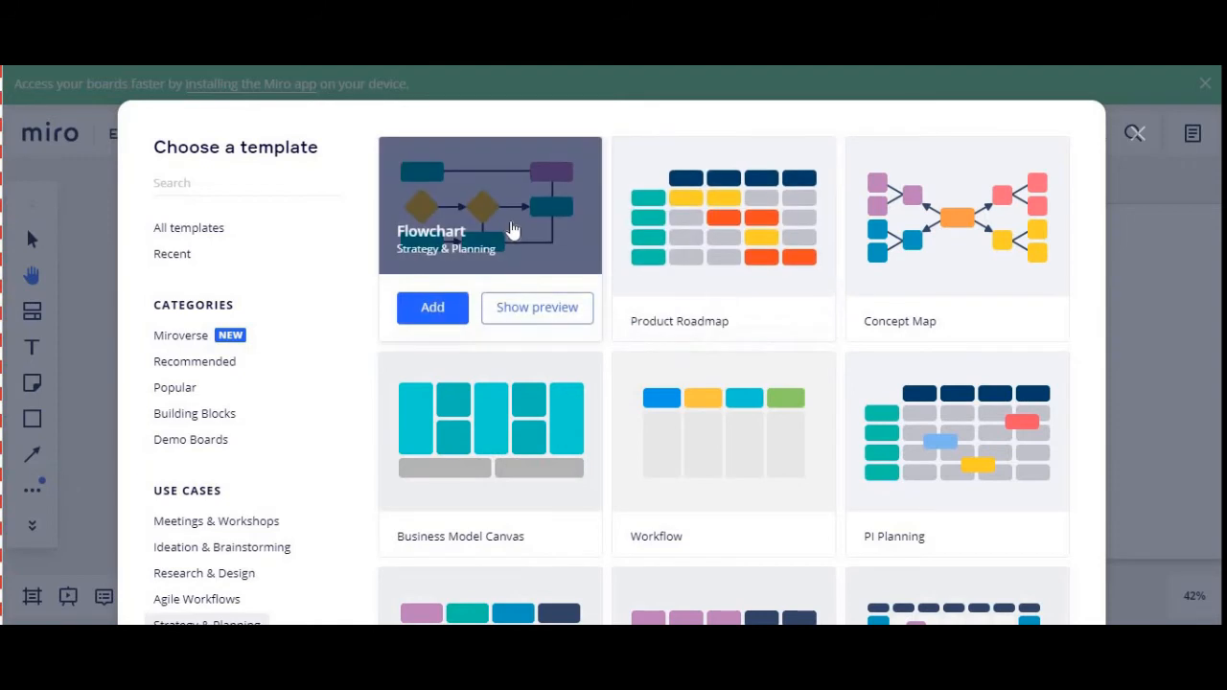
click(513, 230)
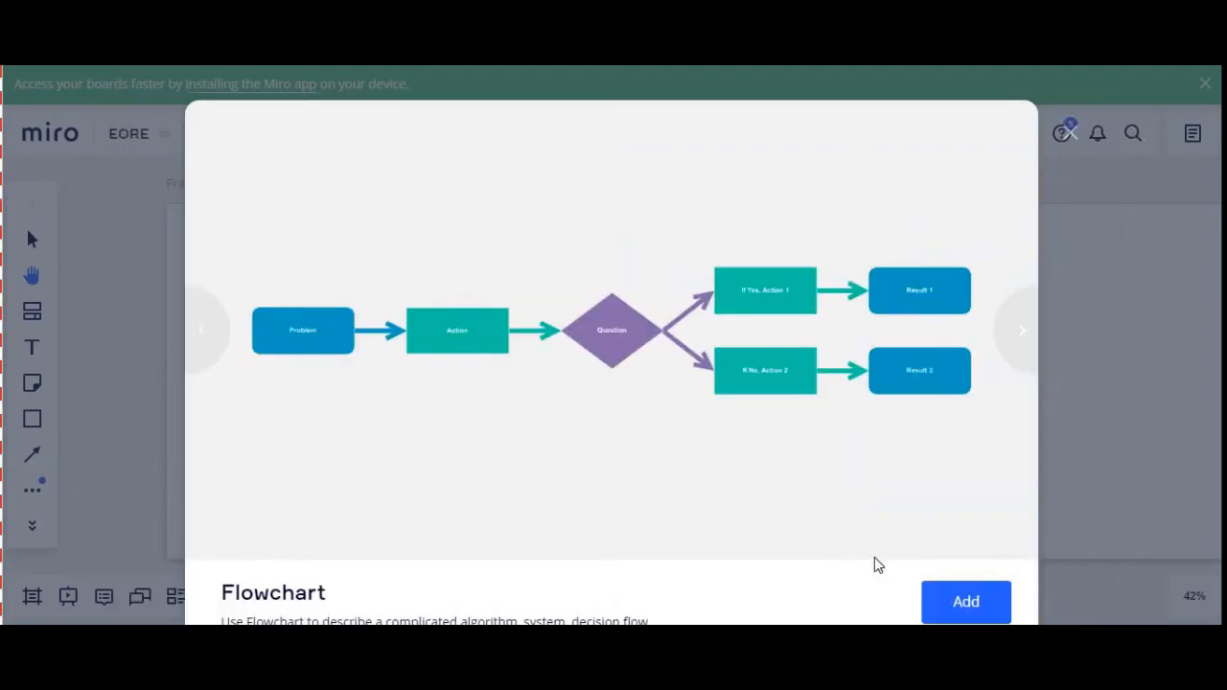
click(965, 604)
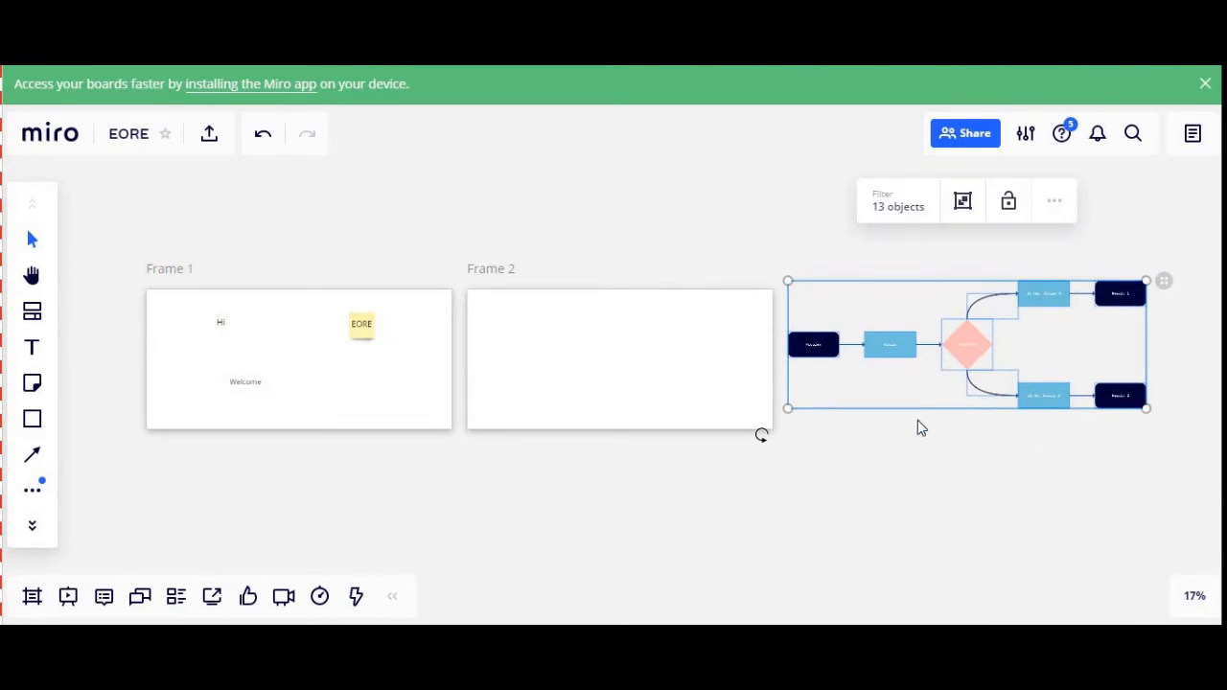
double_click(928, 453)
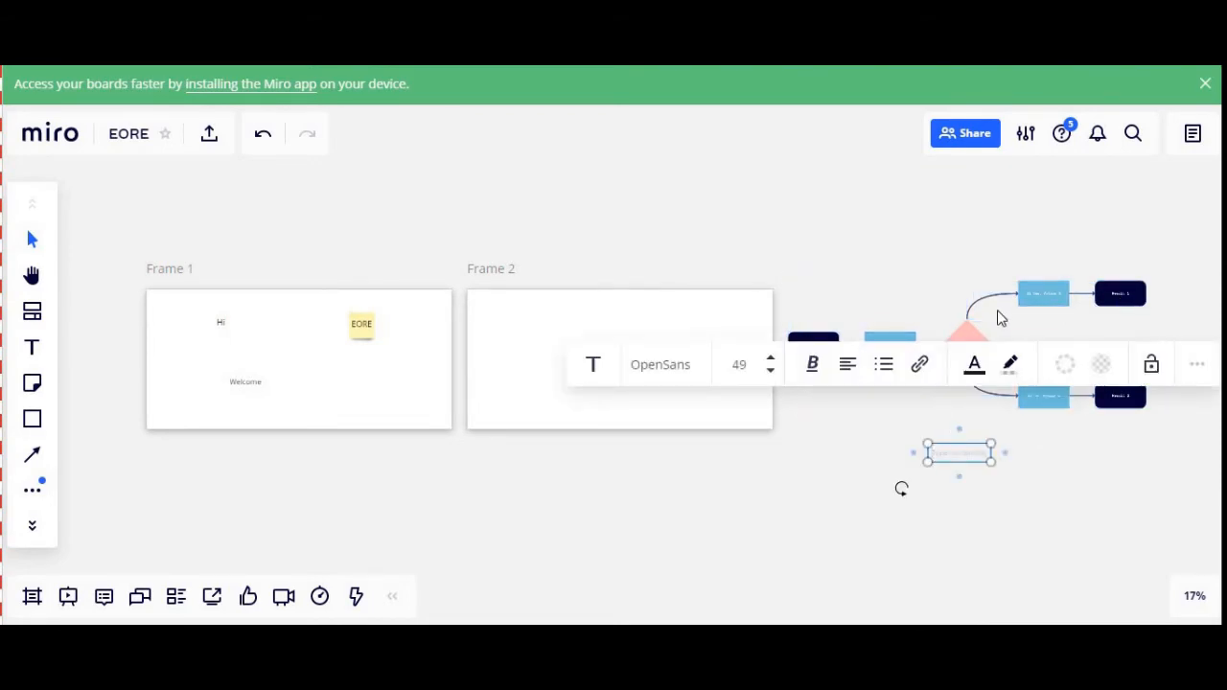
click(999, 311)
click(967, 346)
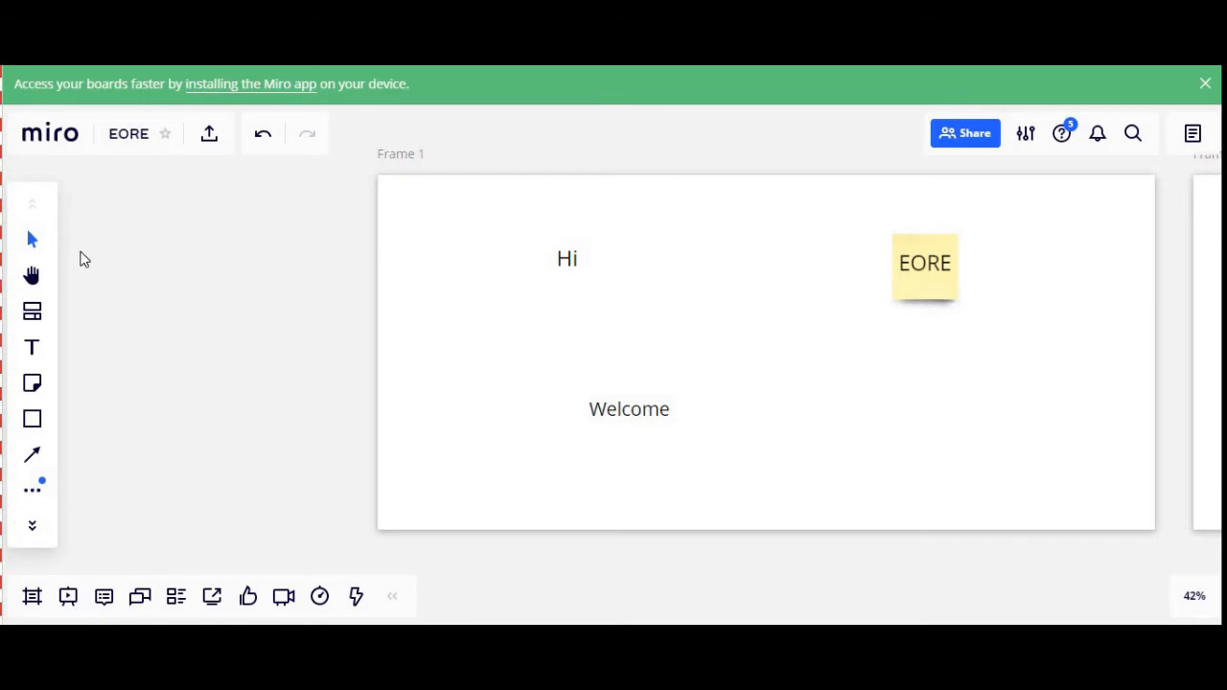
- Add the text "TYPE TEXT" in the middle of Frame 1, between "Hi" and "Welcome"
click(34, 353)
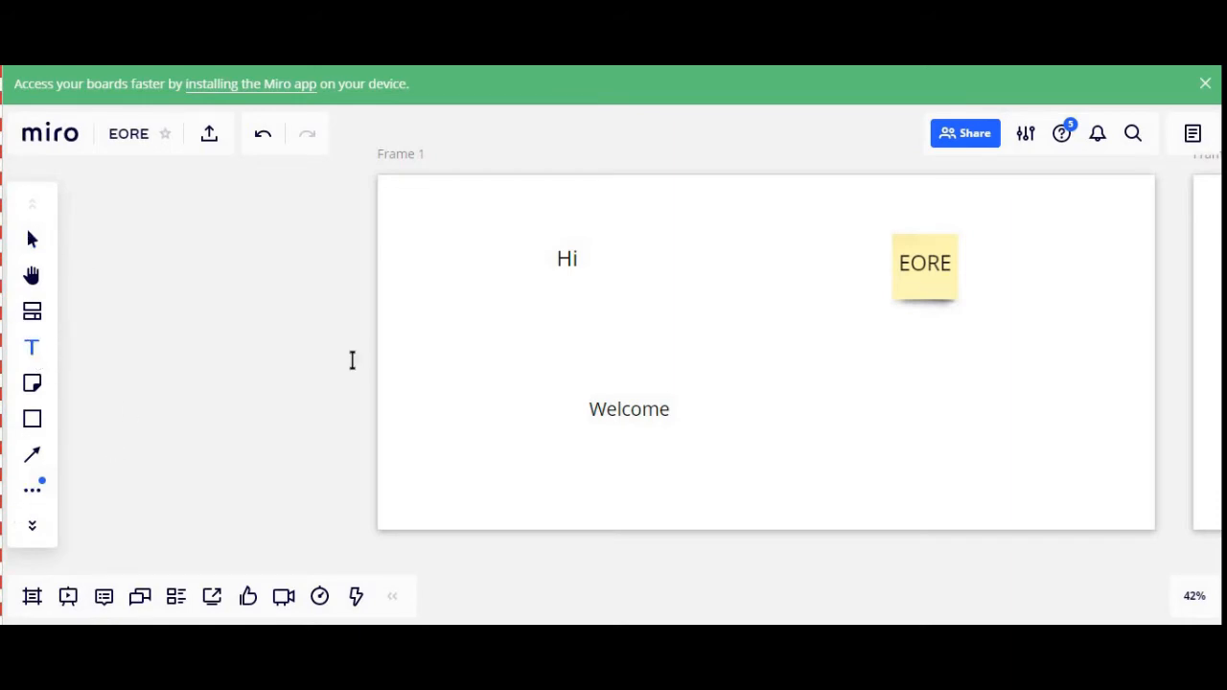
click(735, 331)
text(I)
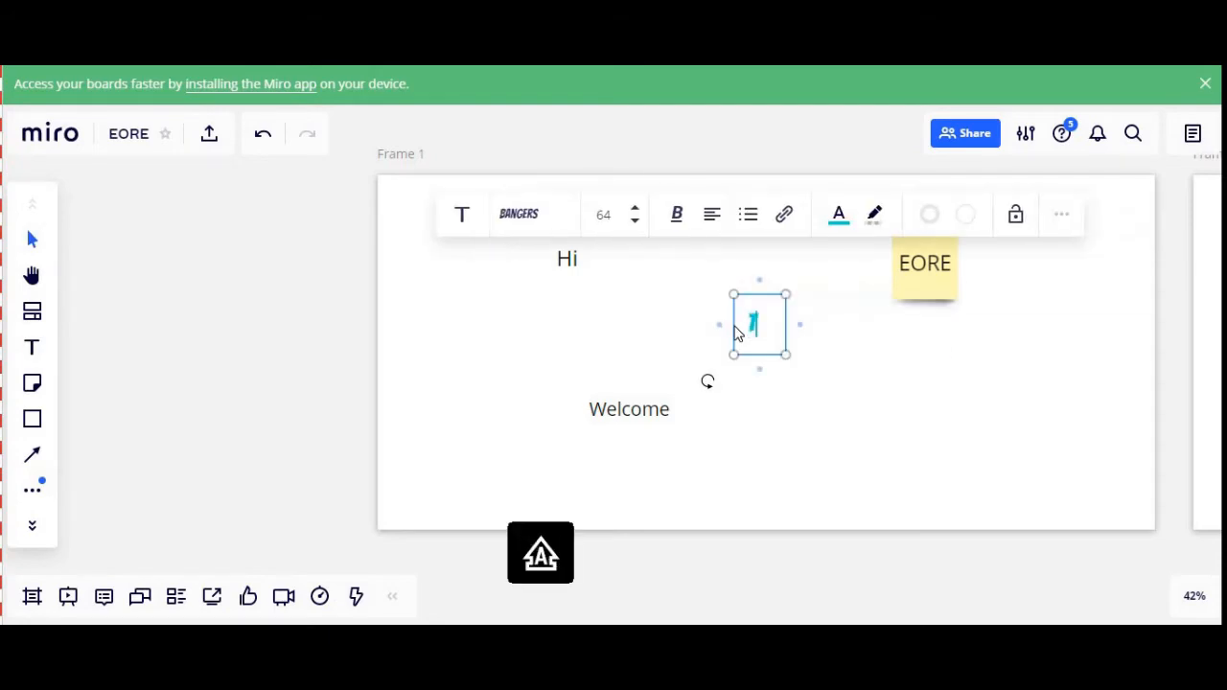
text(YPE T)
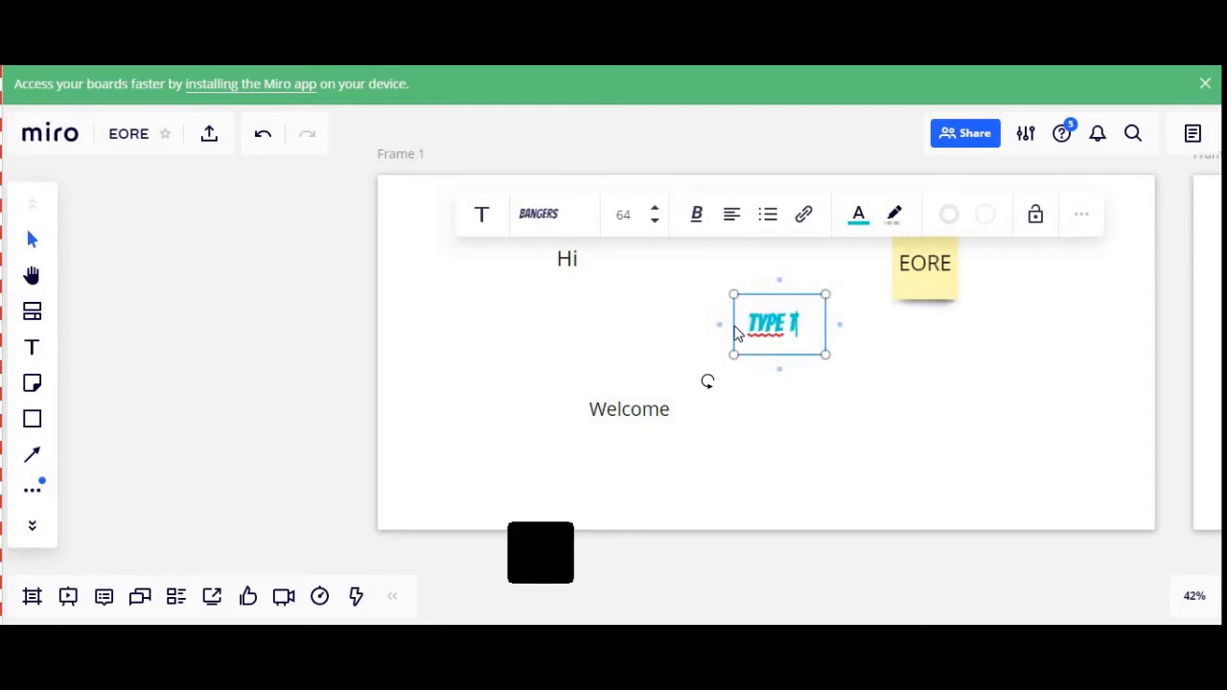
text(EXT)
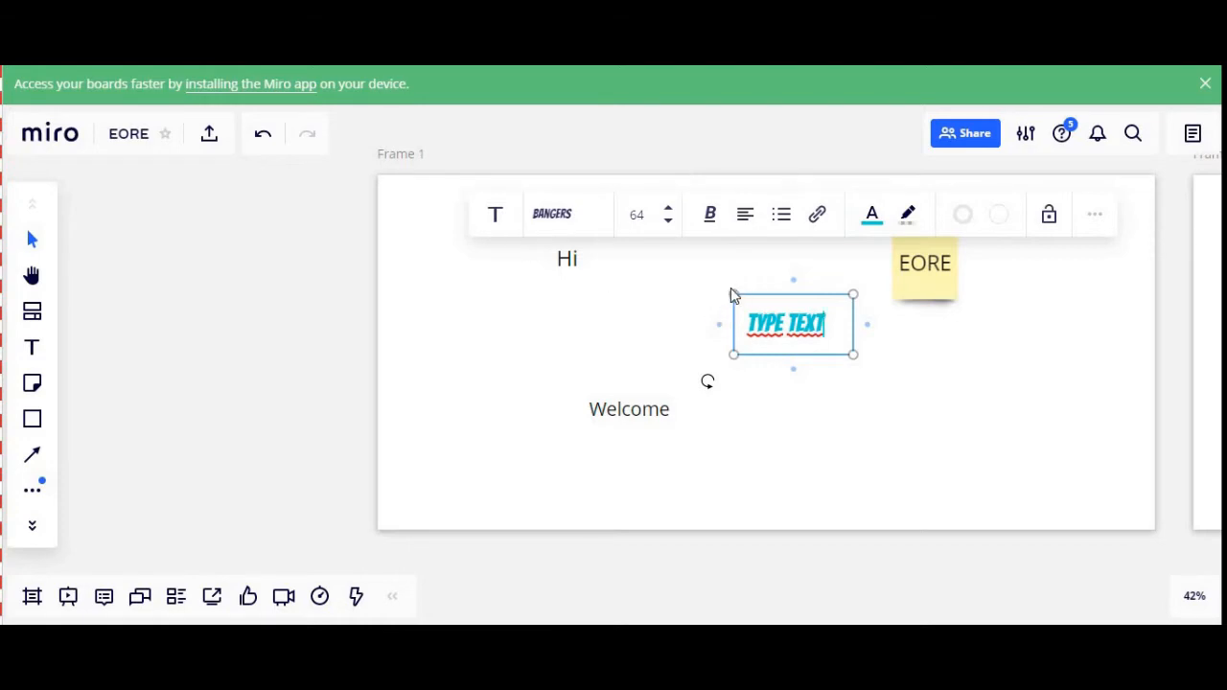
- Change the font of the "TYPE TEXT" text from Bangers to Graduate
click(497, 216)
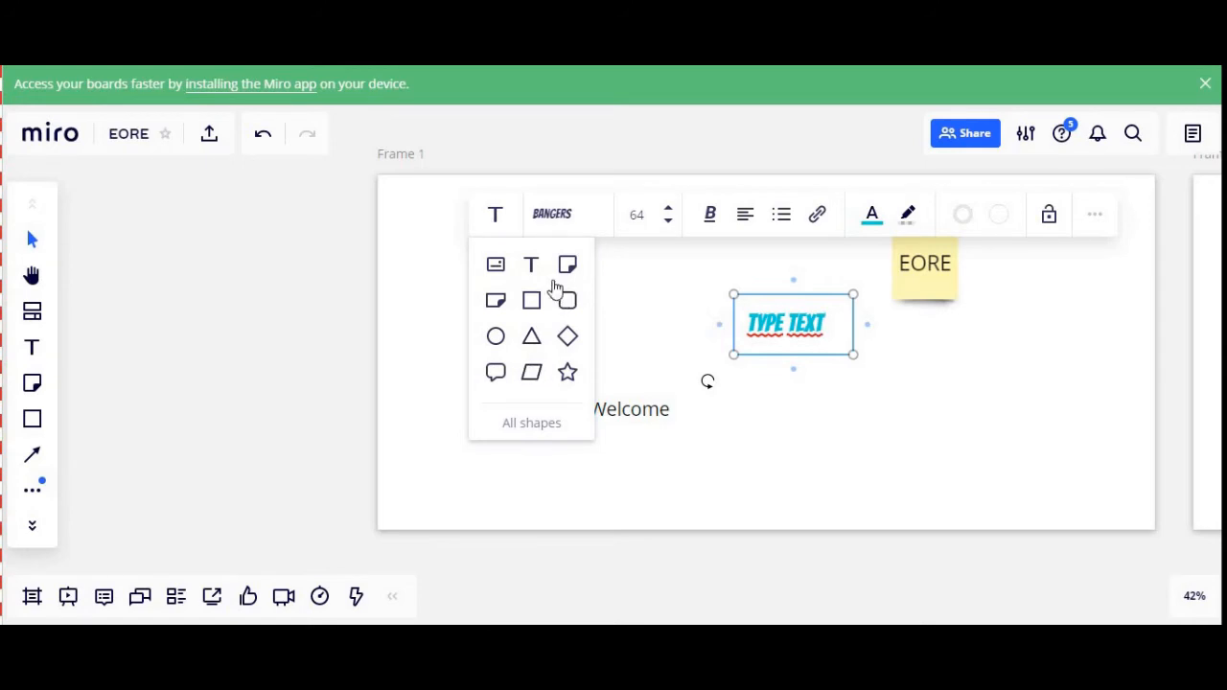
click(569, 221)
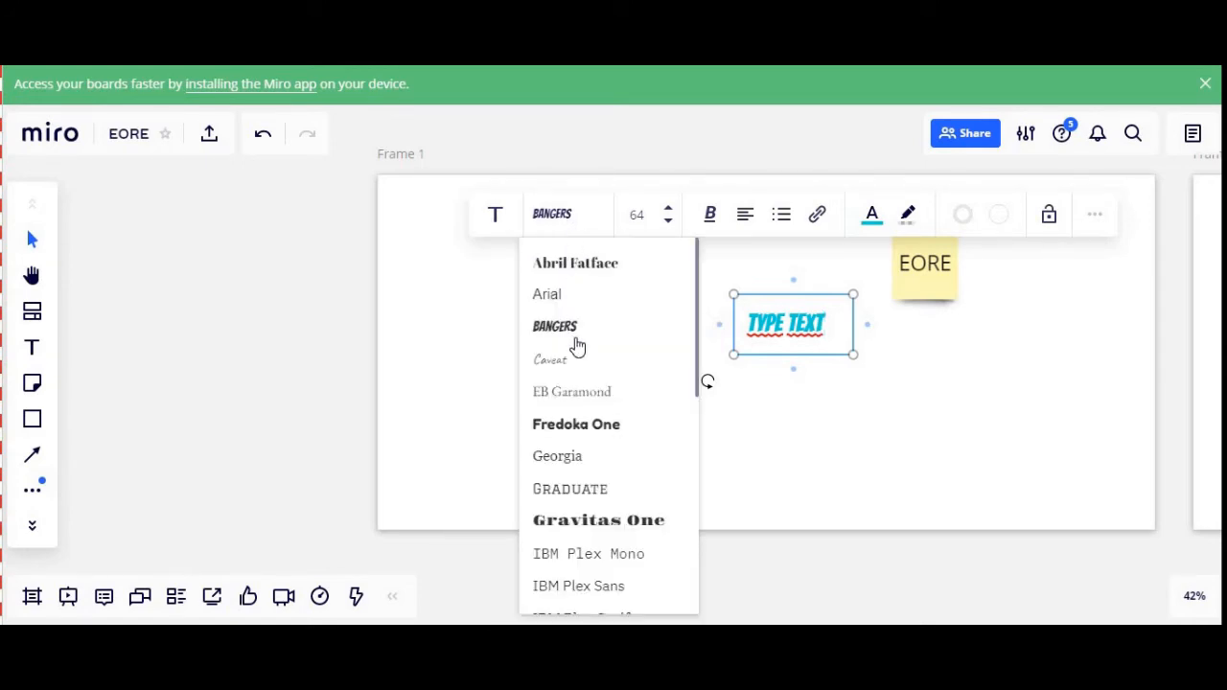
click(577, 497)
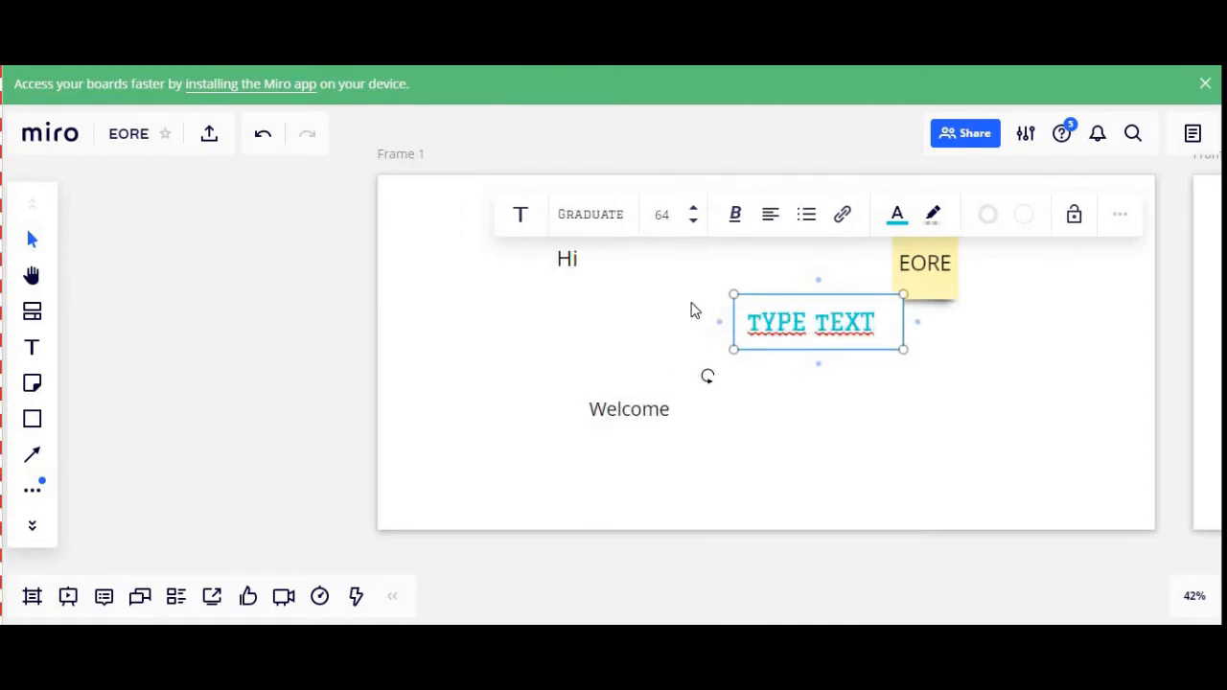
- Enlarge the "TYPE TEXT" text to font size 288 and restore it to 64
click(693, 210)
click(694, 210)
click(693, 210)
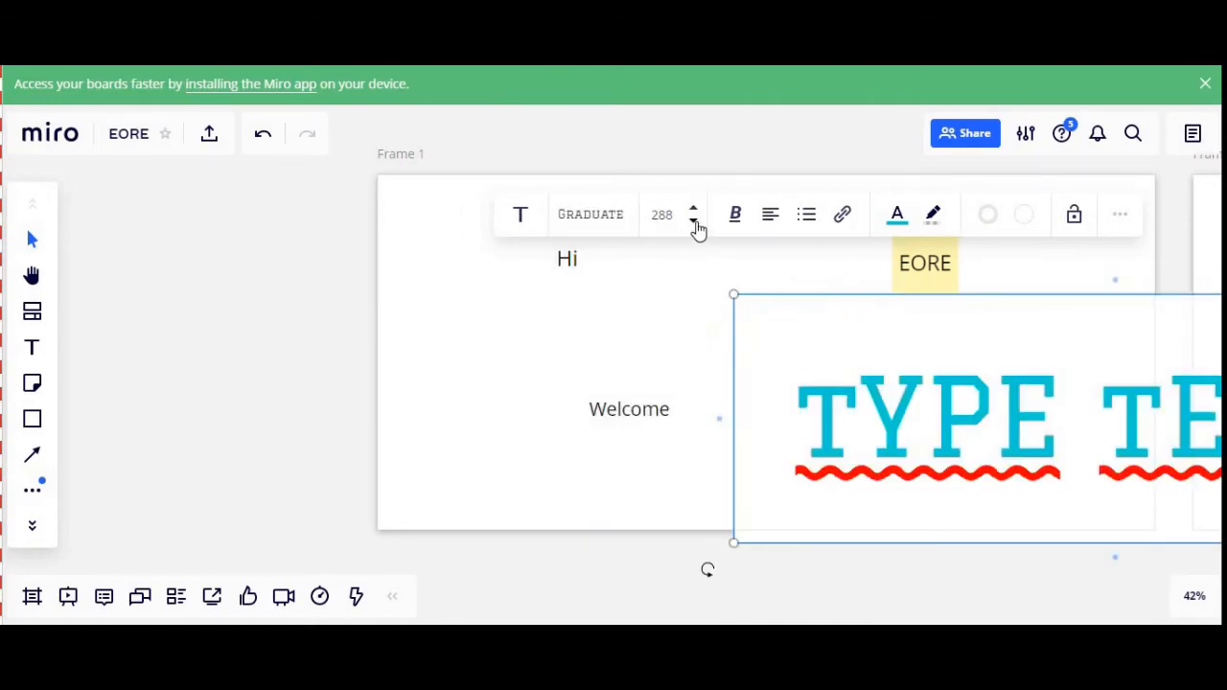
click(694, 220)
click(694, 220)
click(693, 221)
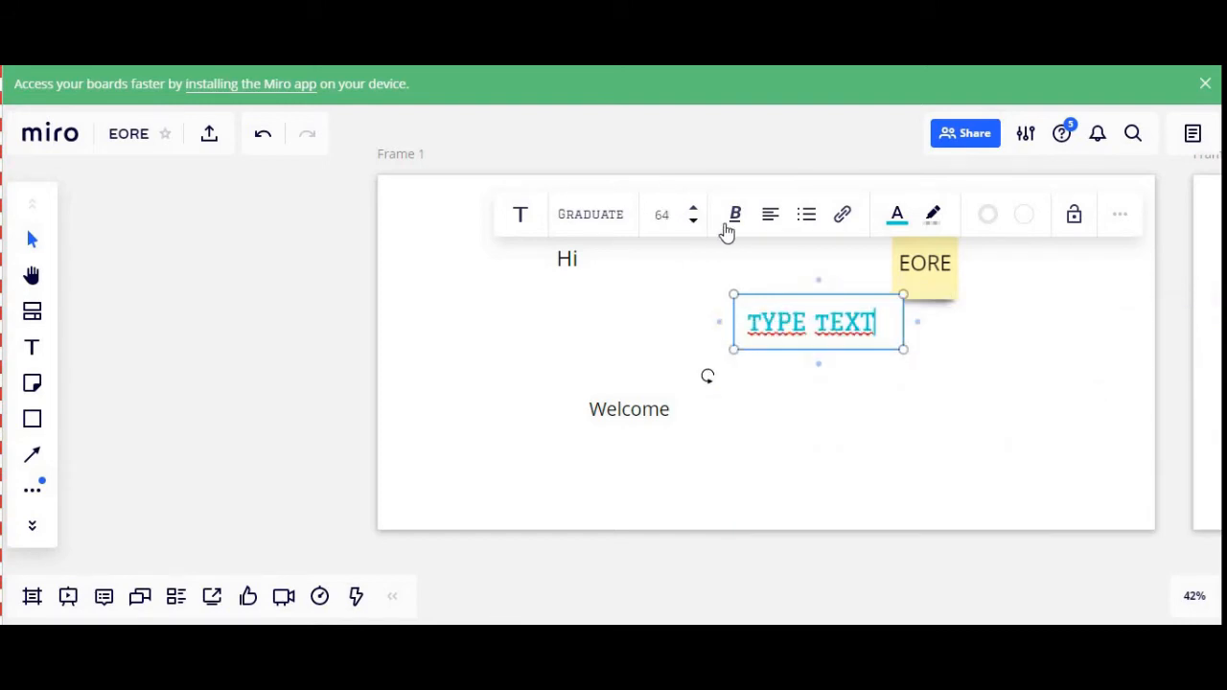
- Change the color of the whole "TYPE TEXT" text to black and select its text box
click(735, 221)
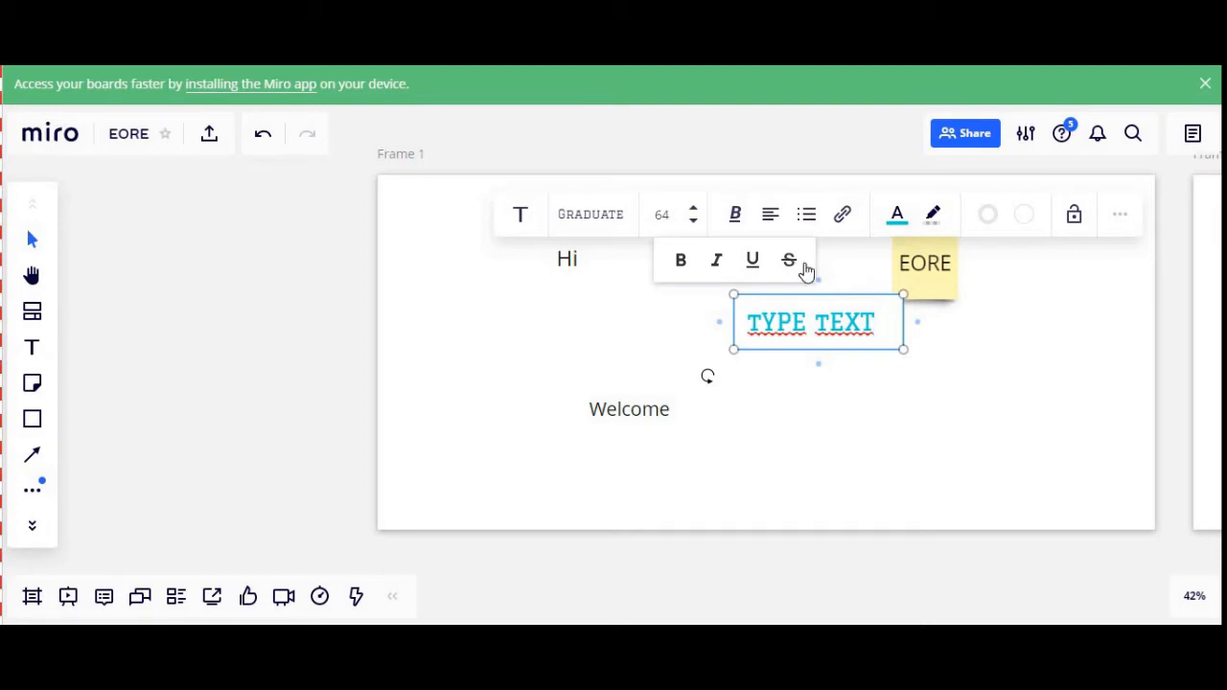
click(897, 217)
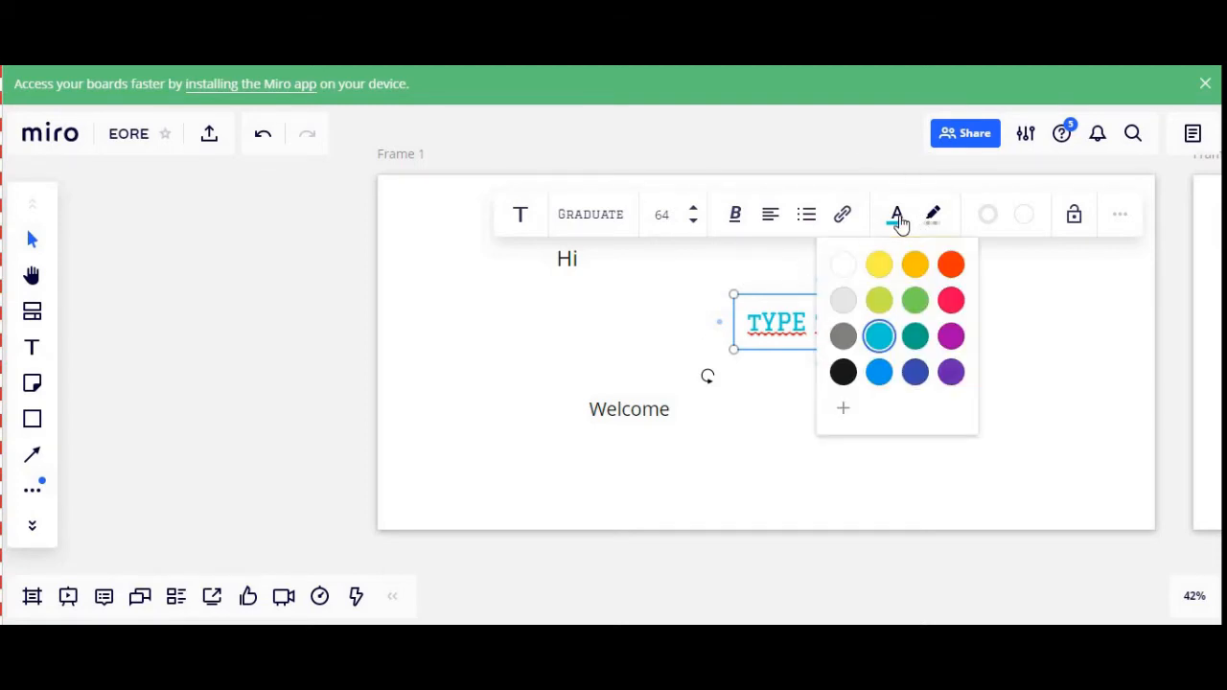
click(848, 376)
drag(752, 325, 889, 329)
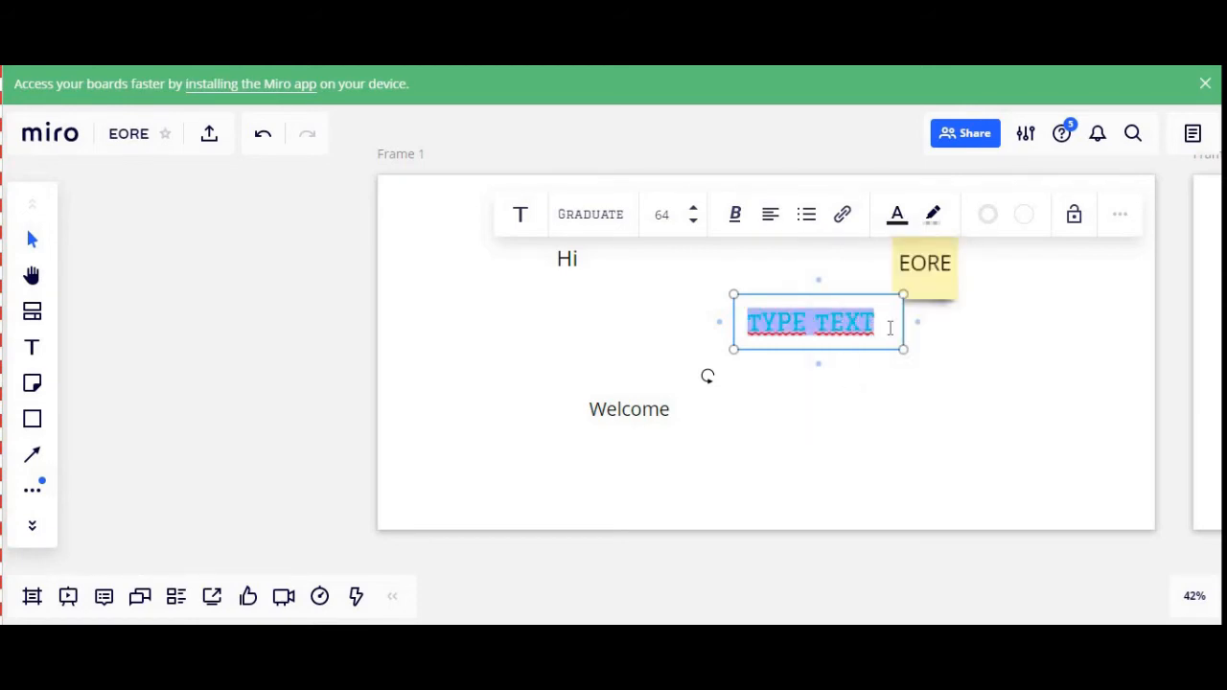
click(903, 220)
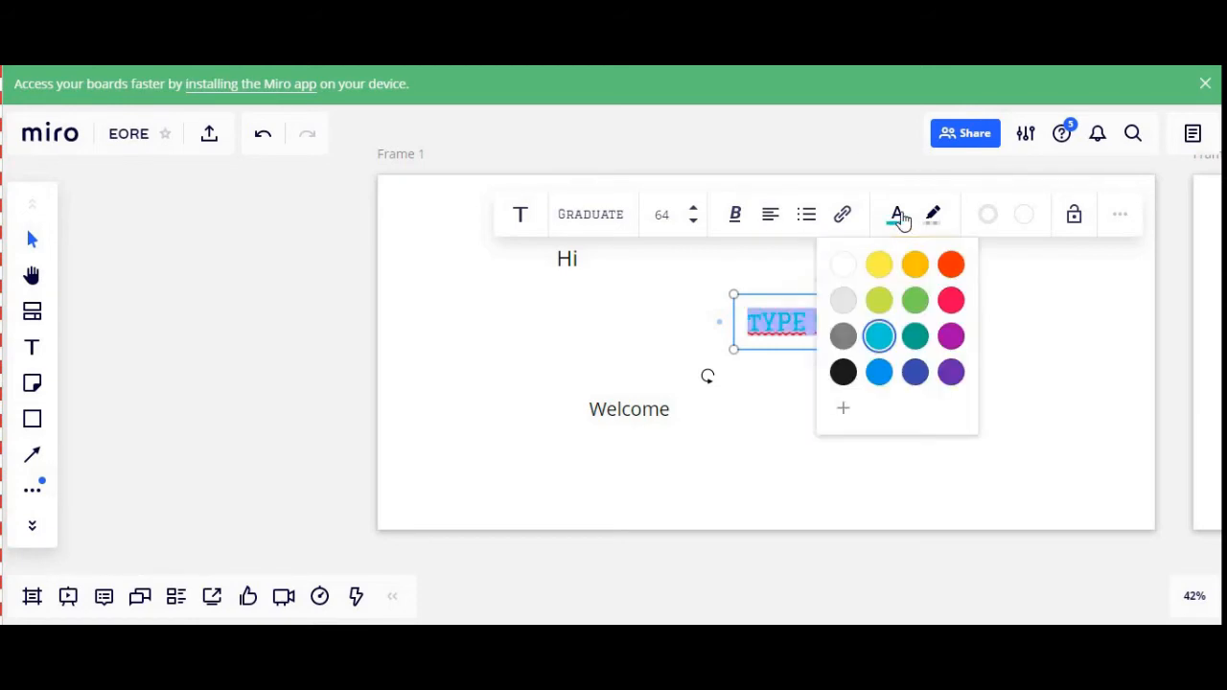
click(842, 376)
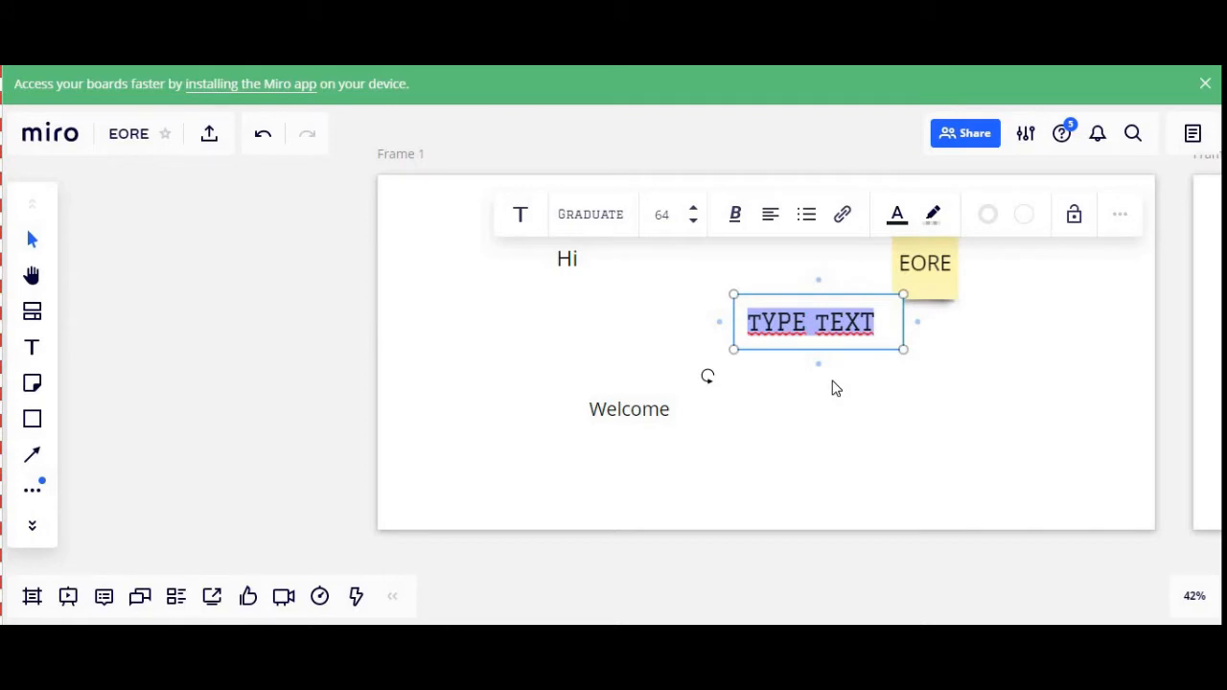
click(855, 360)
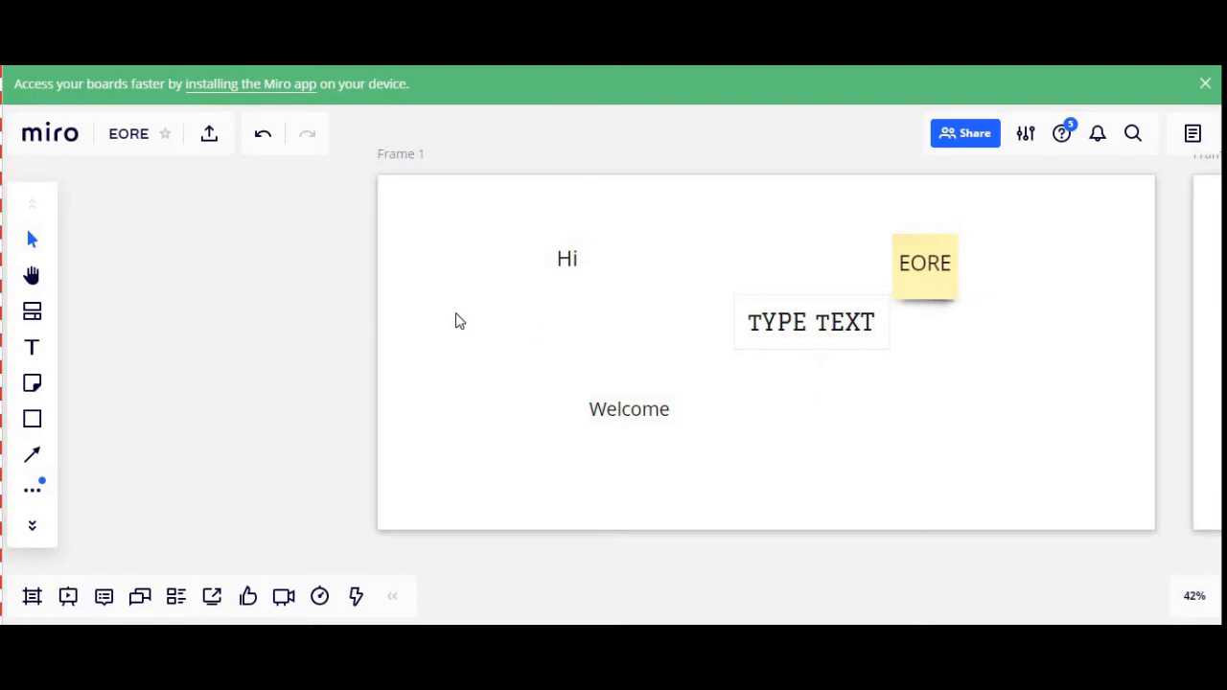
click(804, 328)
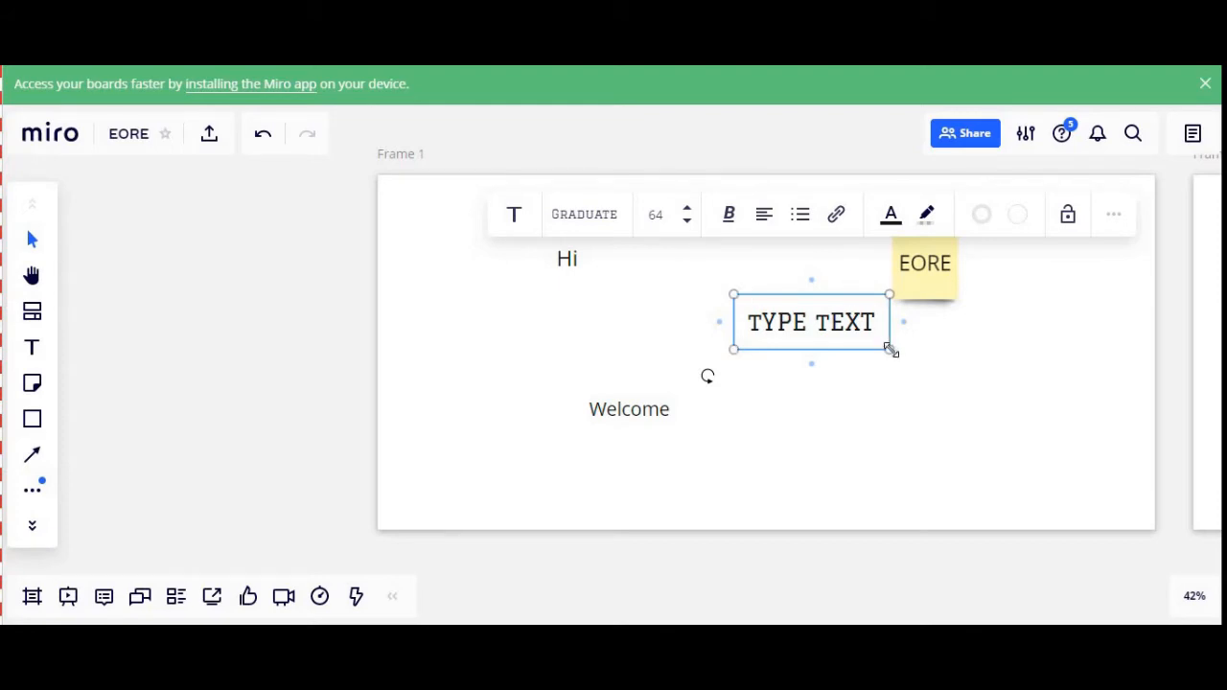
- Shrink the "TYPE TEXT" box to font size 57 and draw a connector from its upper edge to "Hi"
drag(890, 350, 869, 364)
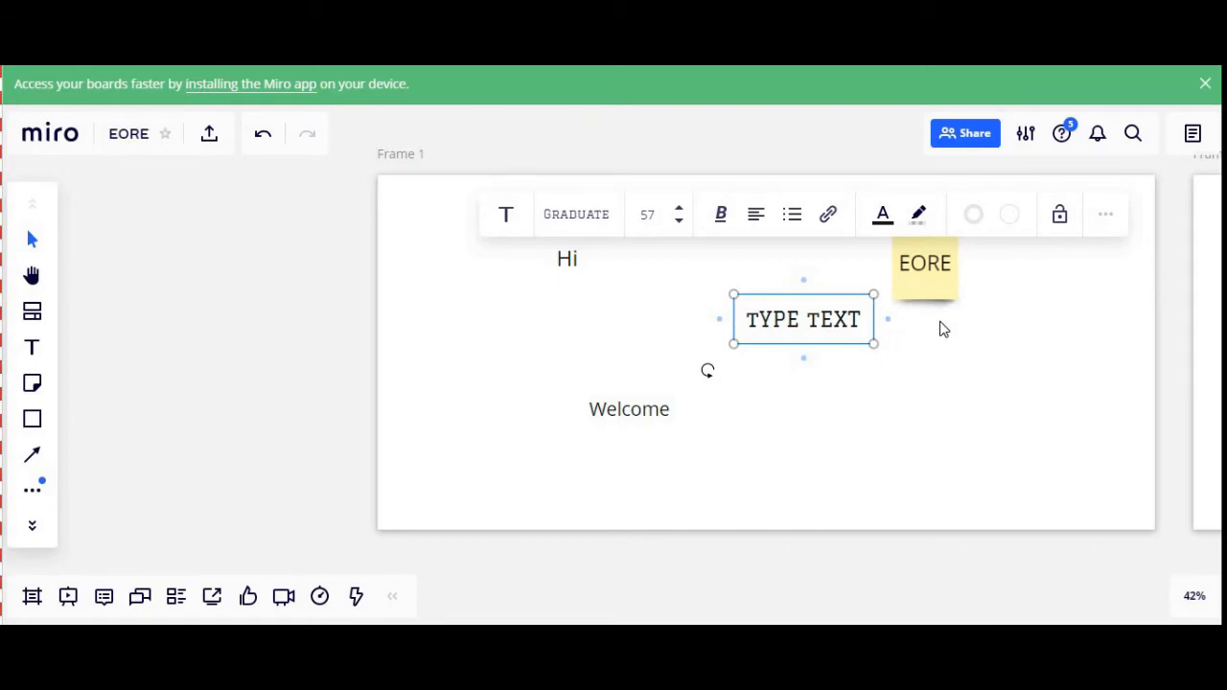
click(931, 294)
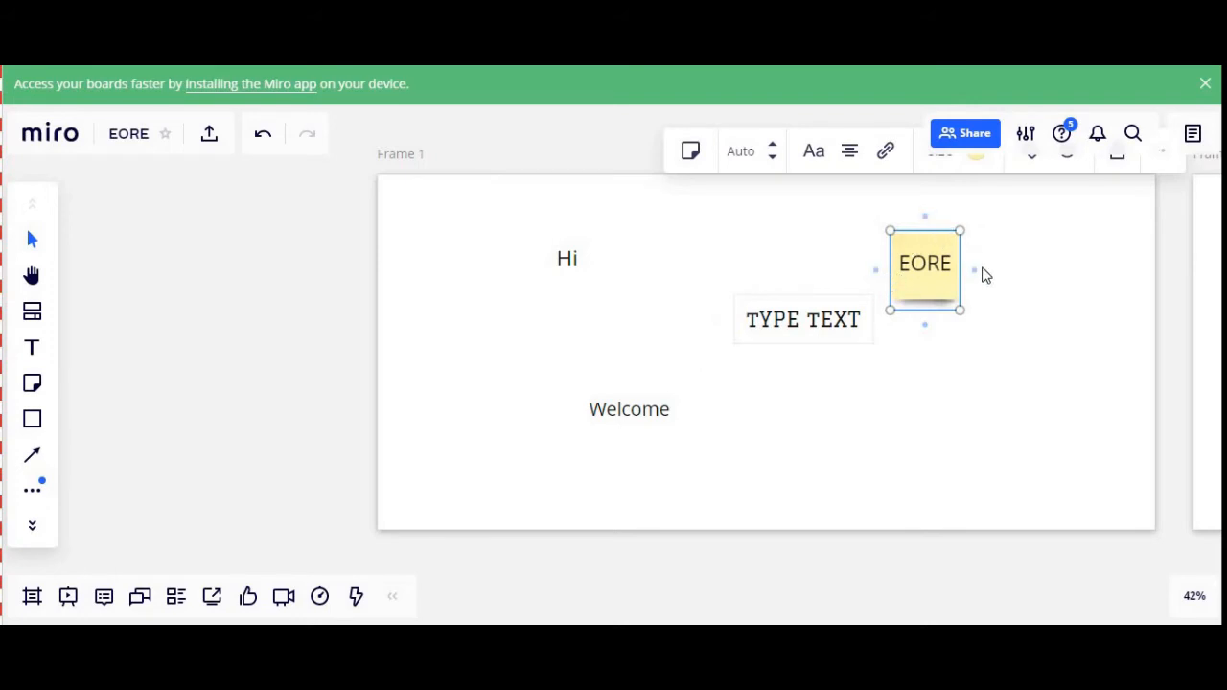
click(820, 321)
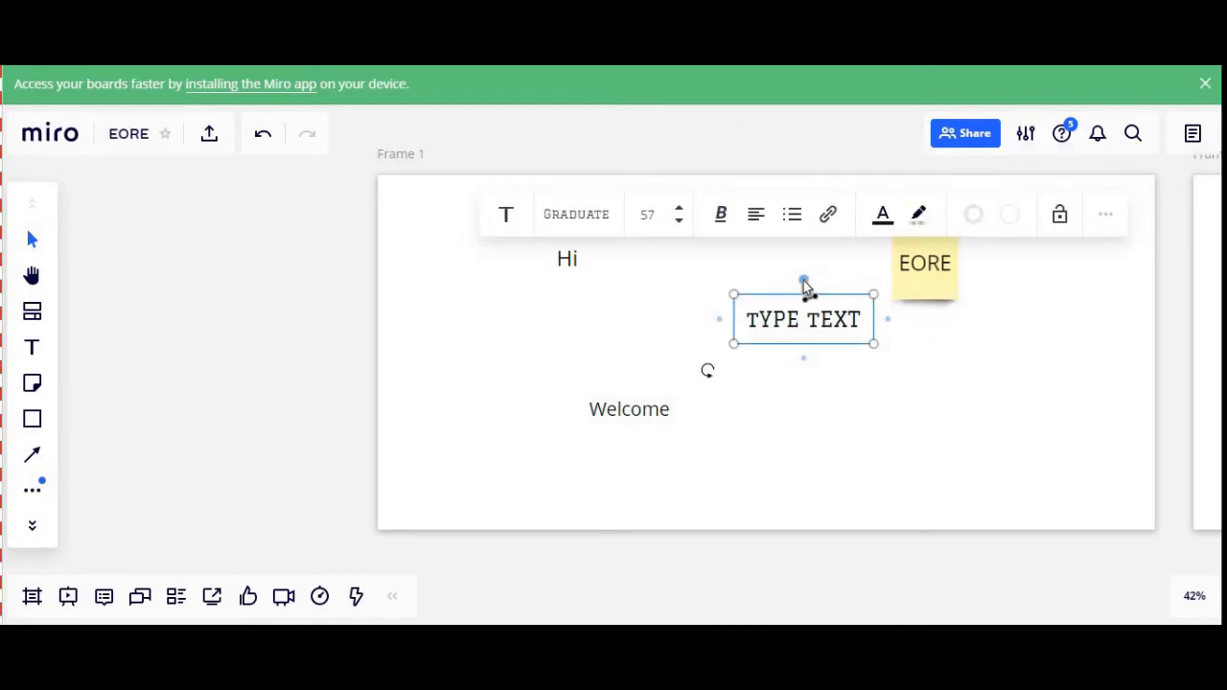
drag(803, 281, 596, 271)
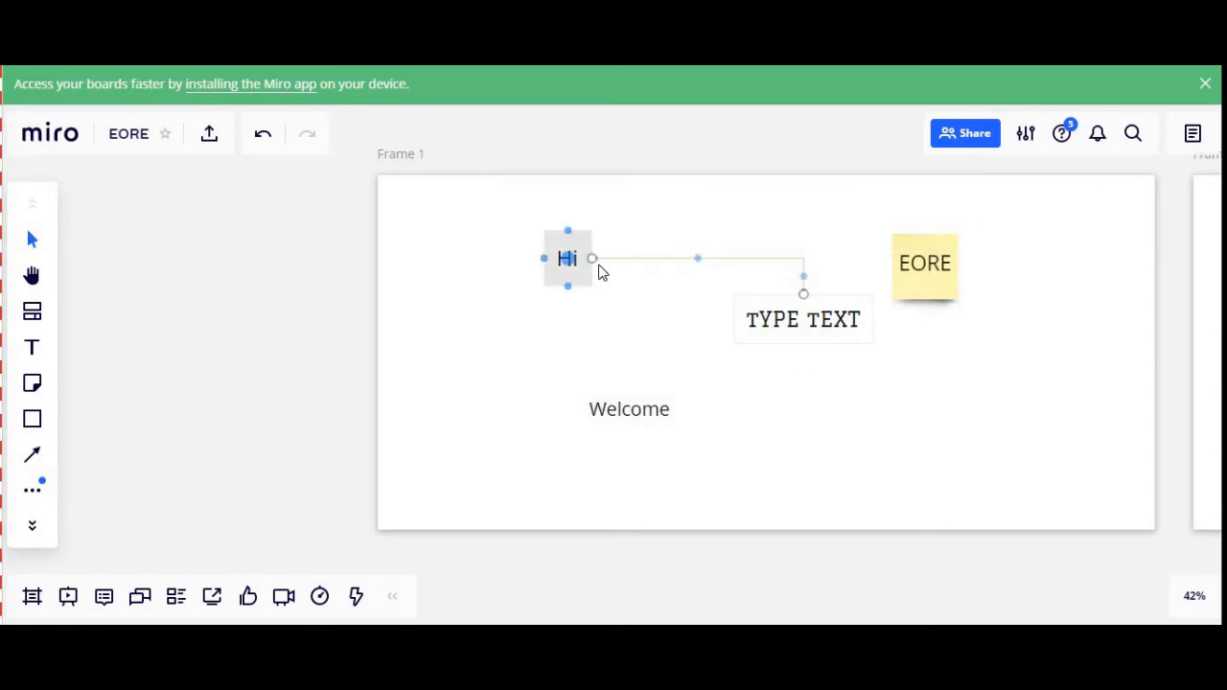
drag(598, 271, 599, 273)
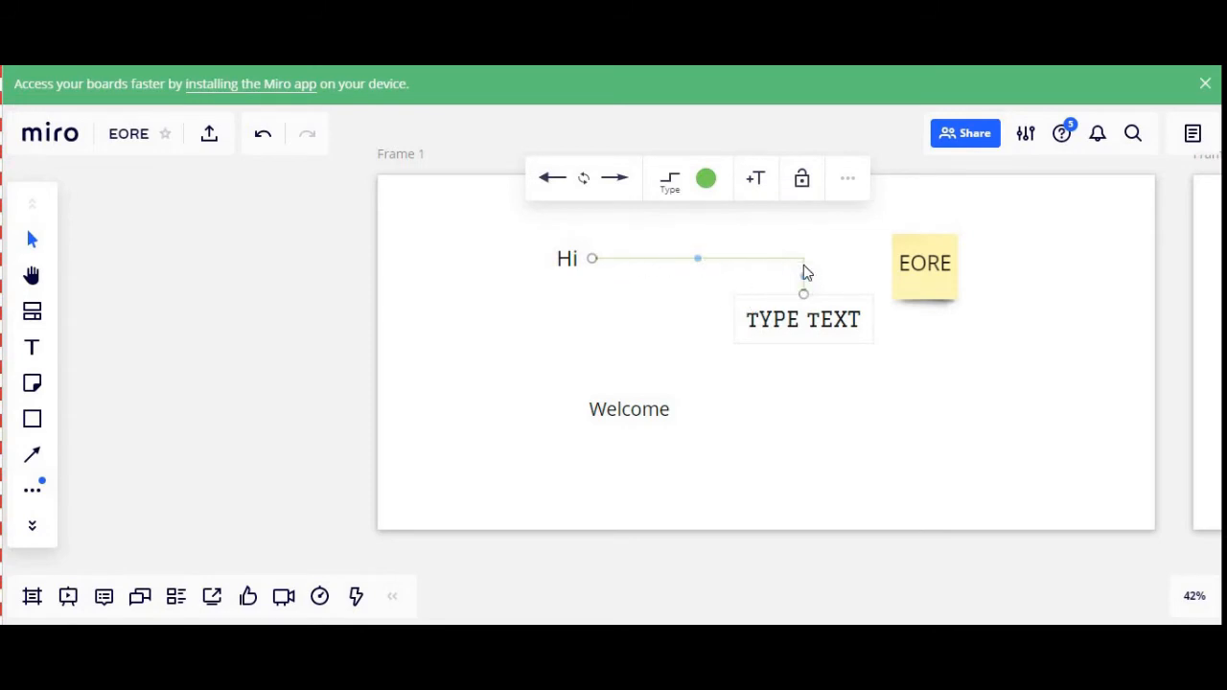
- Change the connector between "Hi" and "TYPE TEXT" to black with a curved line type
click(706, 182)
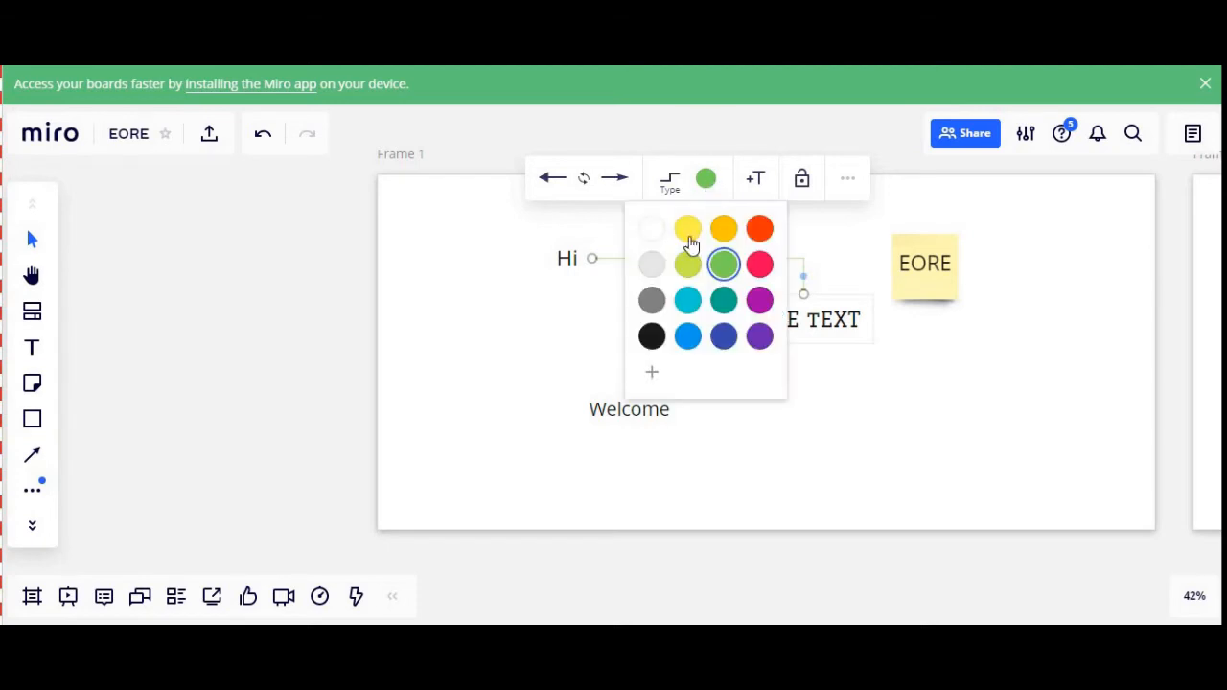
click(652, 337)
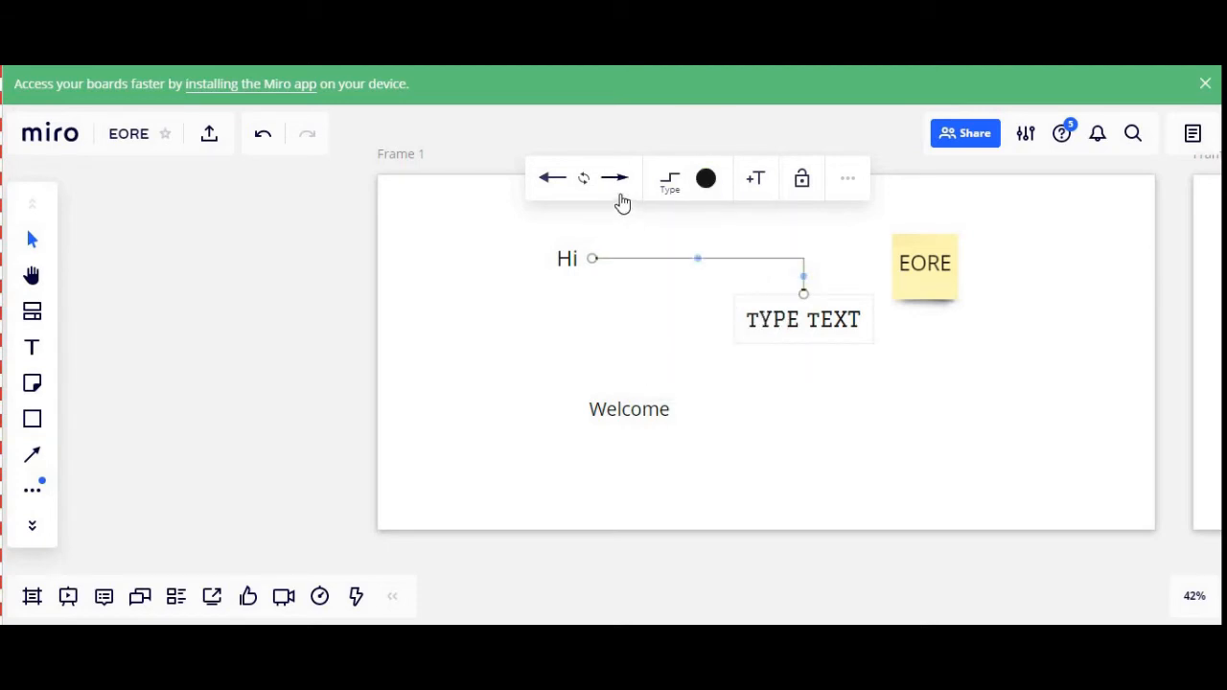
click(671, 191)
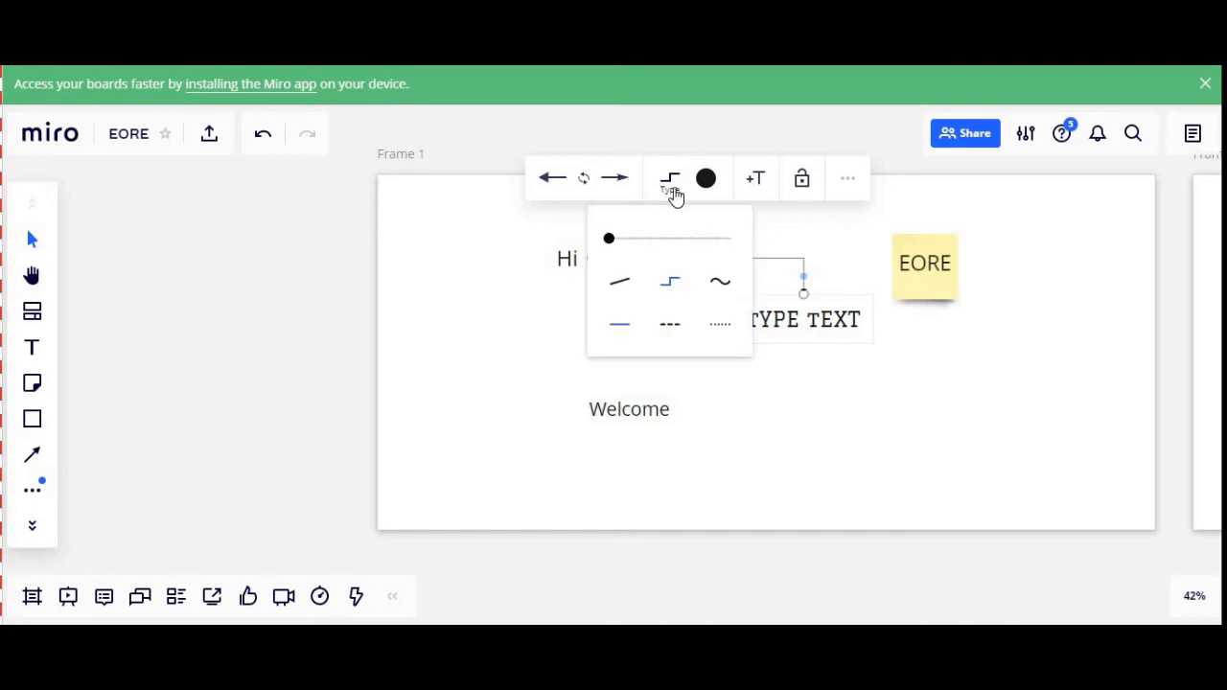
click(720, 287)
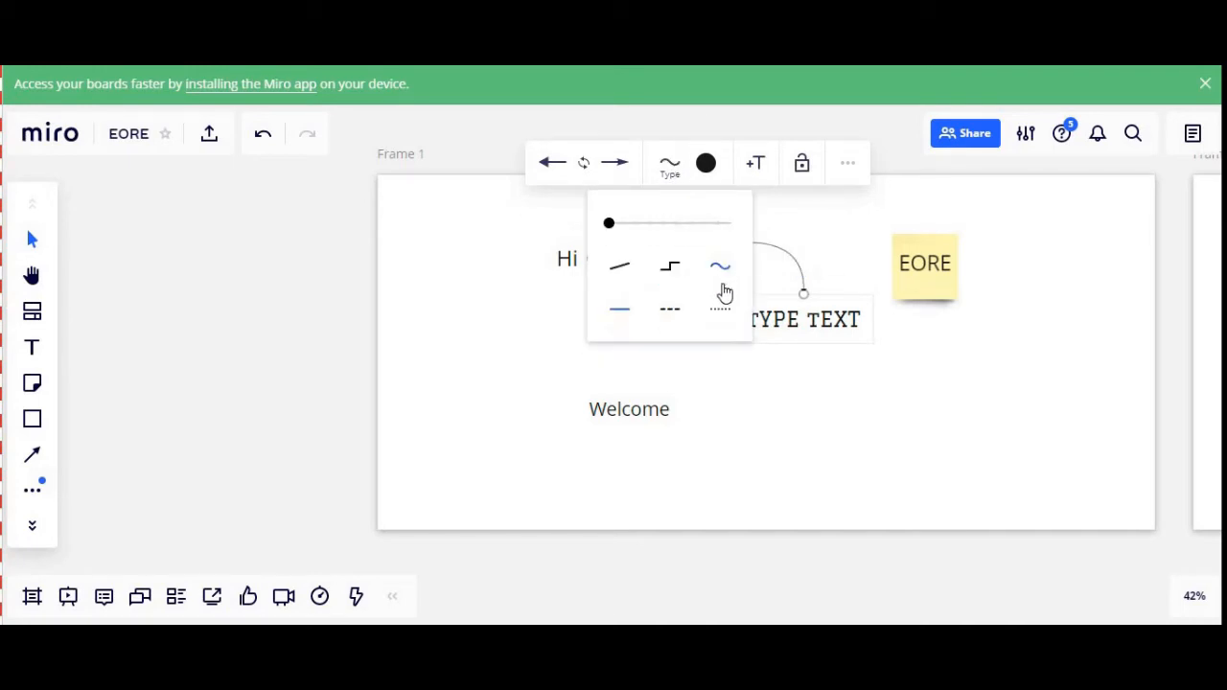
click(841, 442)
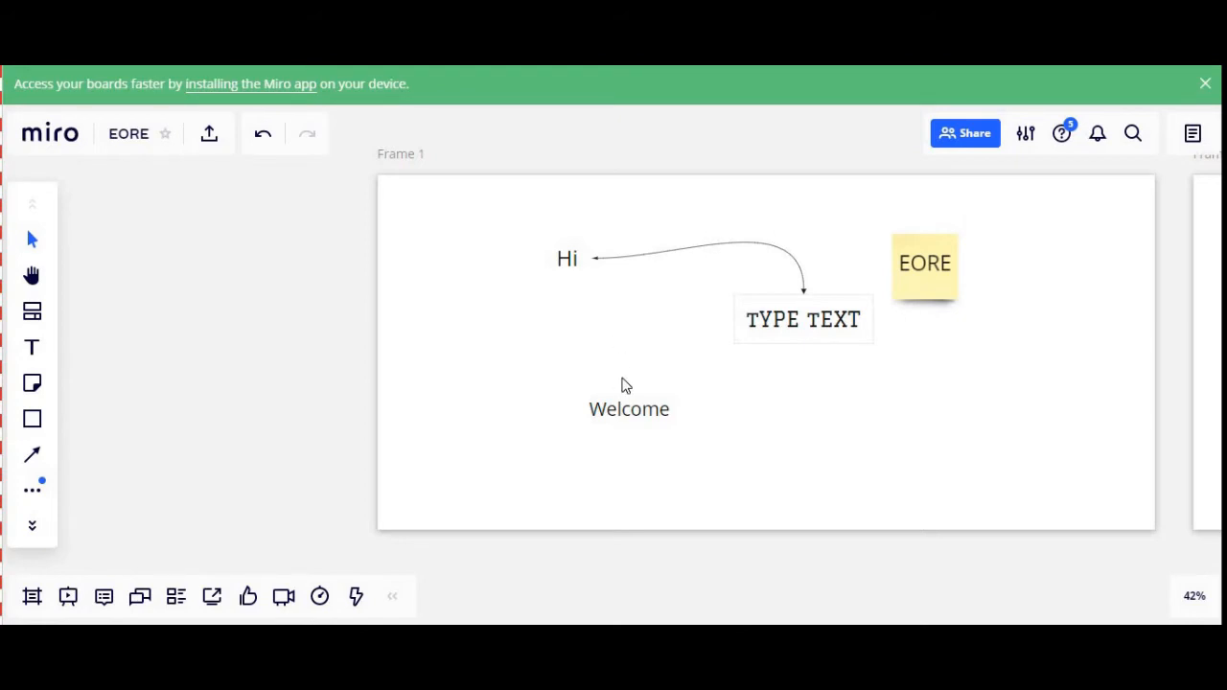
key(ctrl+z)
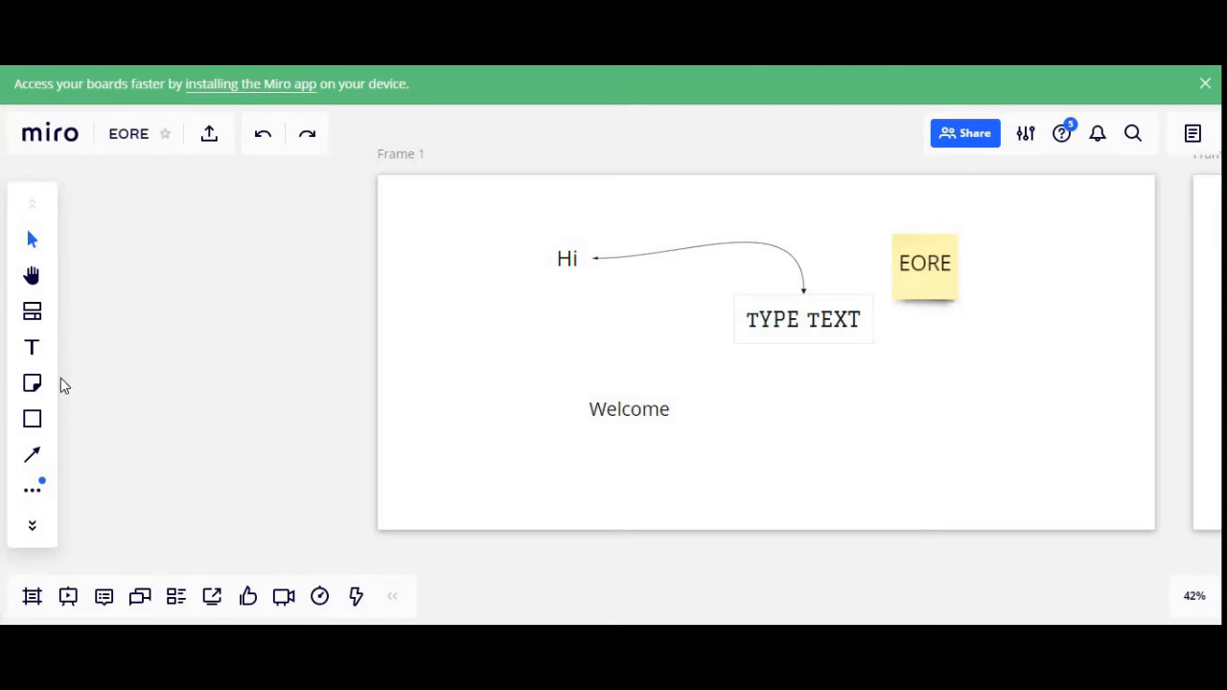
key(h)
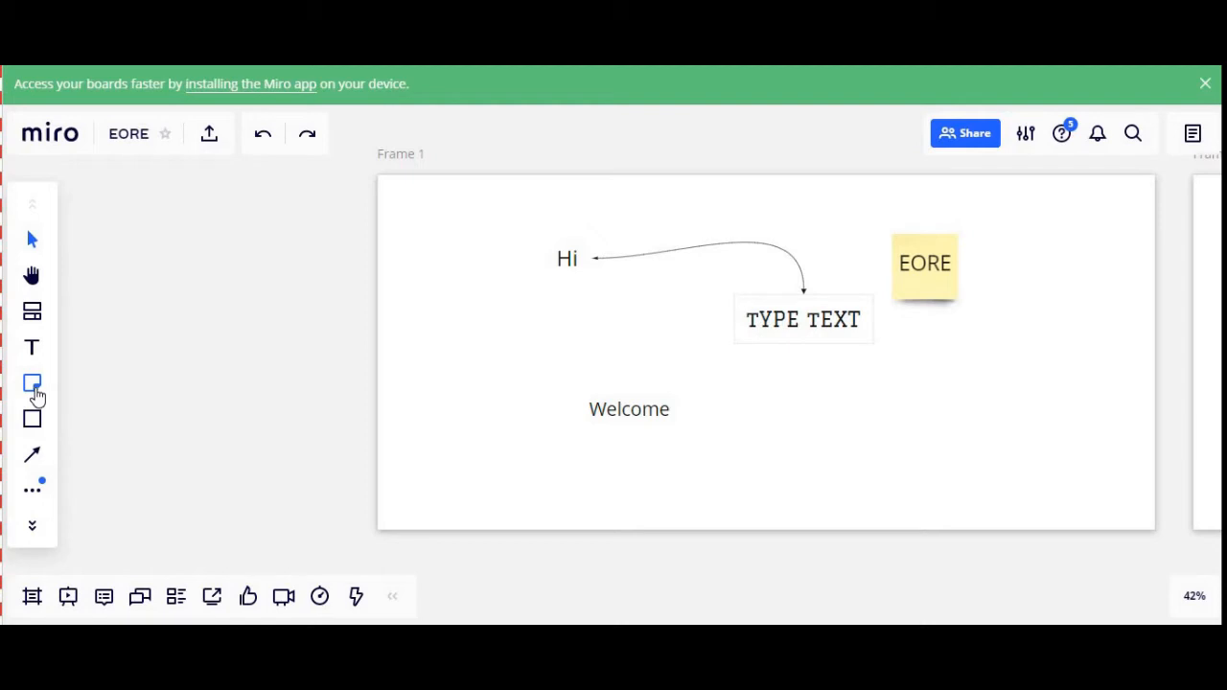
- Add a dark yellow sticky note beside "Hi" in Frame 1 with the text "DDG" at font size 64
click(34, 386)
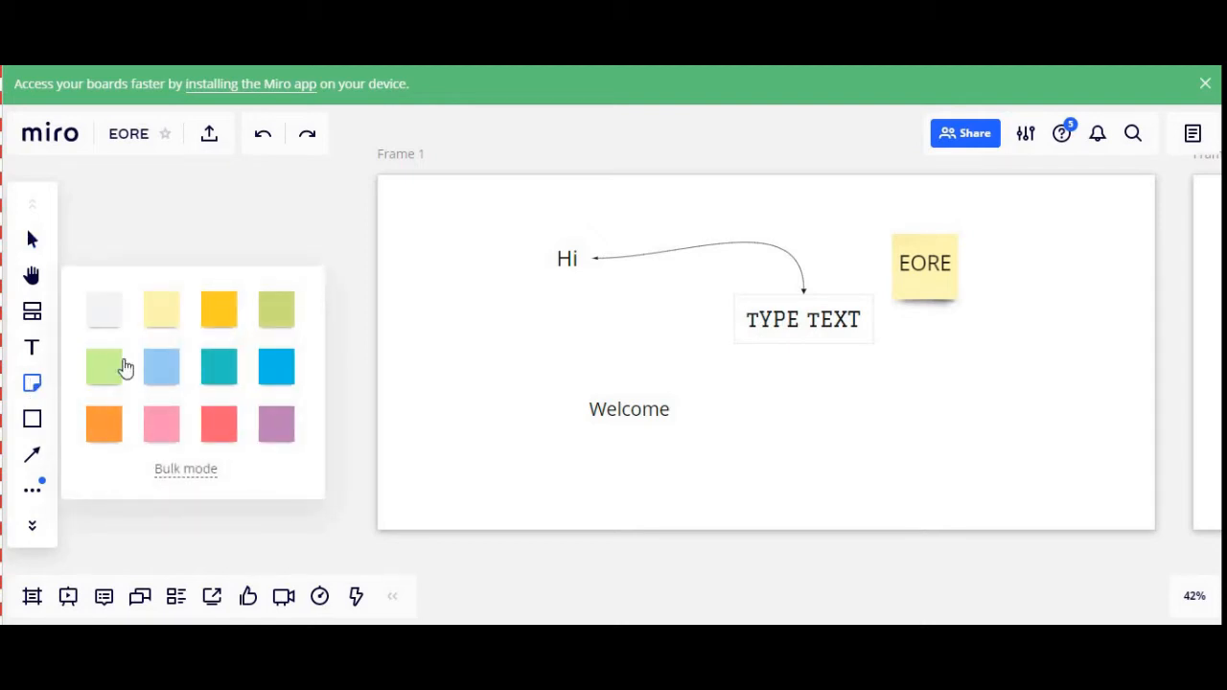
click(223, 313)
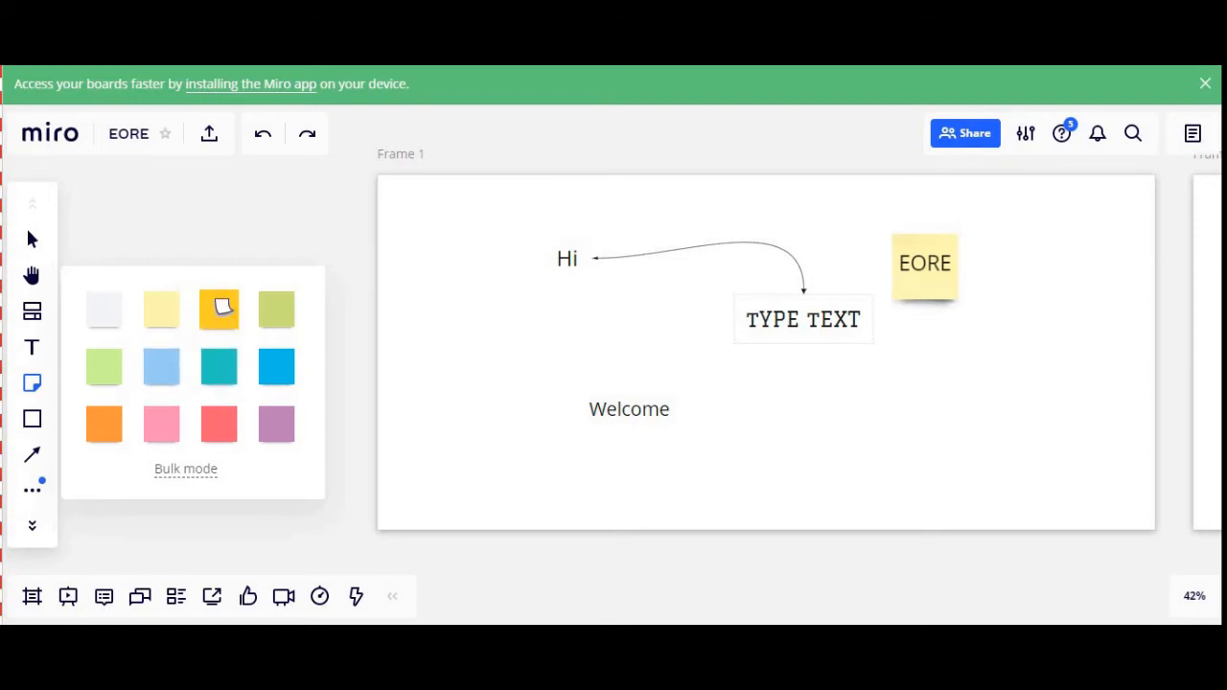
click(464, 320)
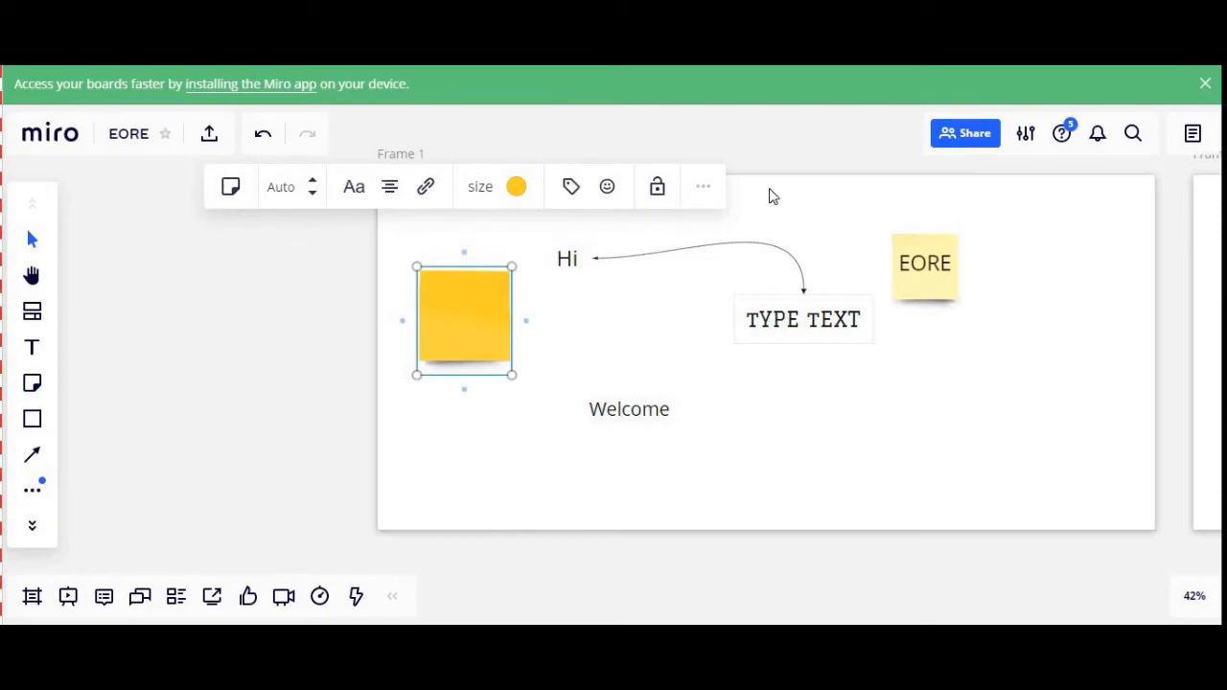
click(243, 201)
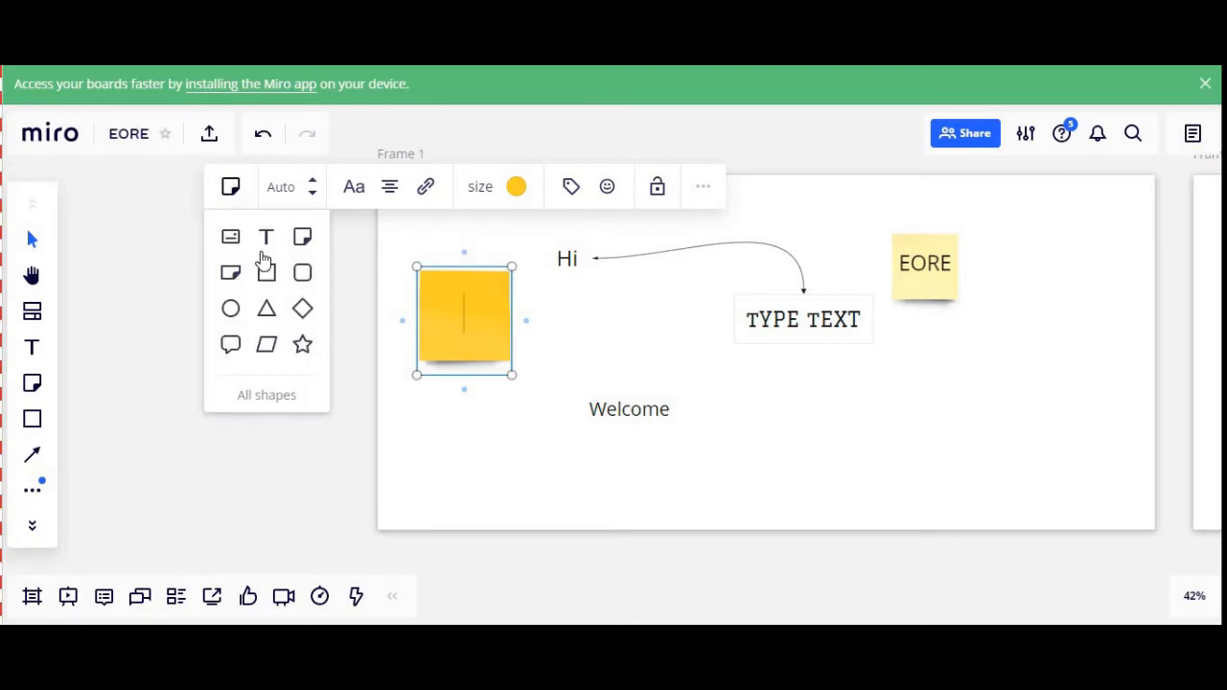
click(313, 195)
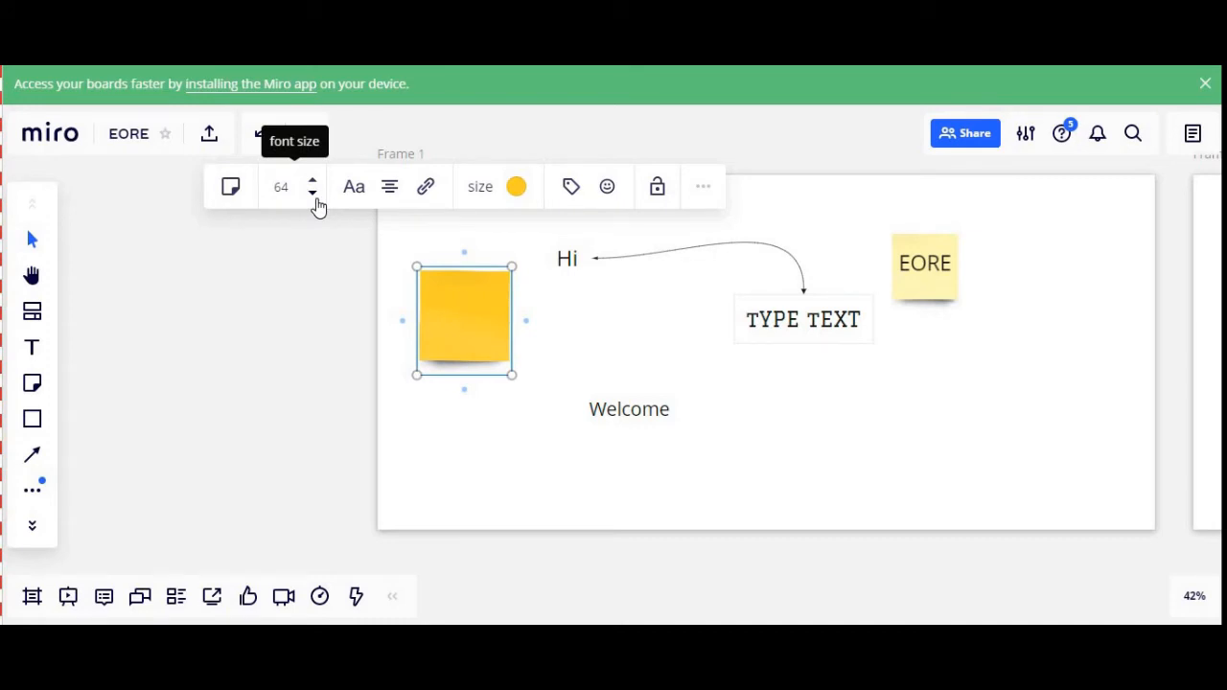
key(Caps_Lock)
text(DDG)
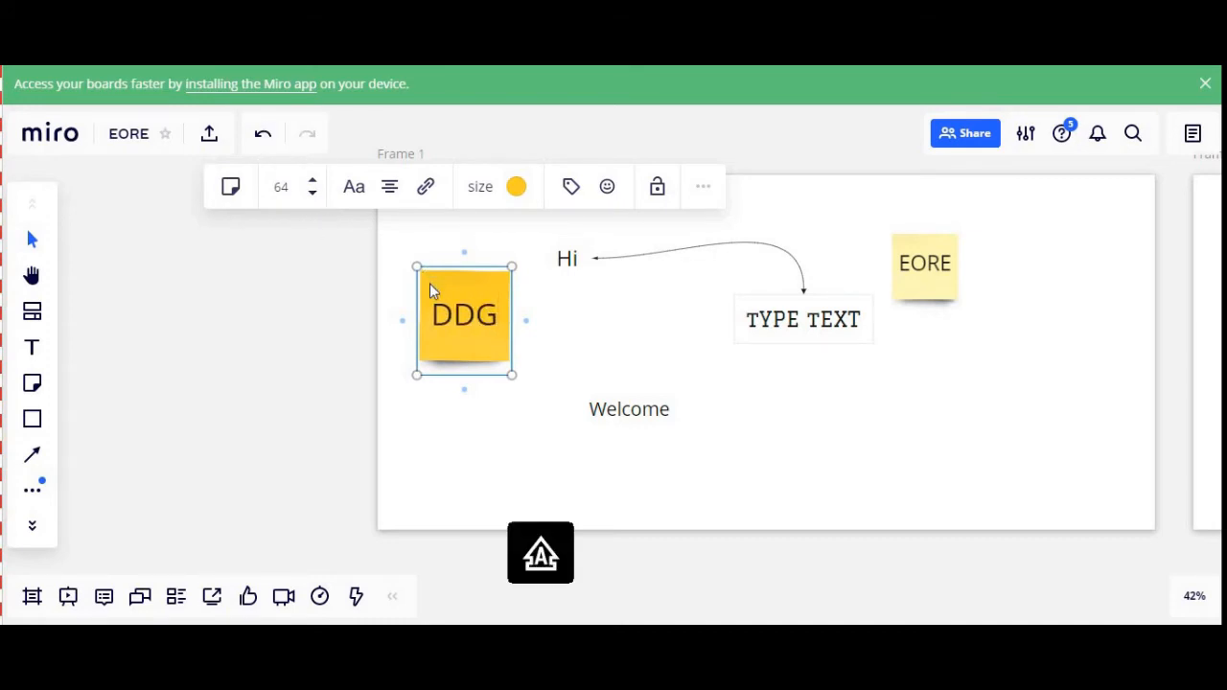
- Reduce the whole "DDG" text to font size 48 and switch its font size to Auto
drag(433, 315, 512, 315)
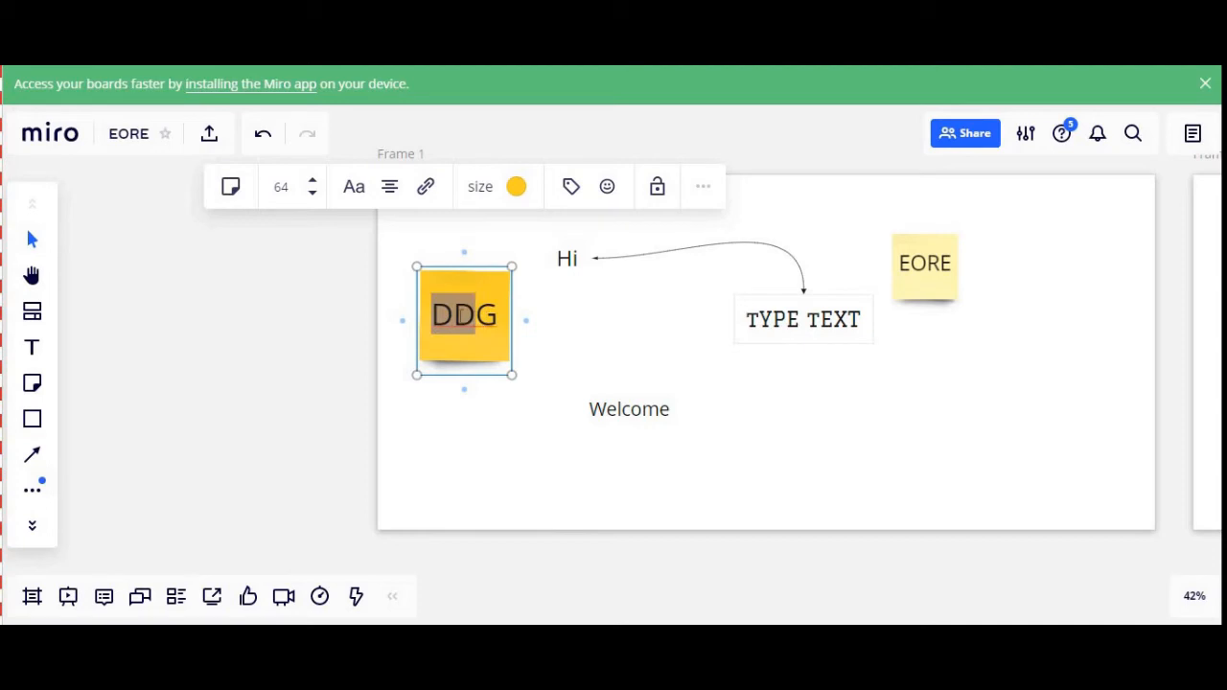
drag(436, 312, 497, 315)
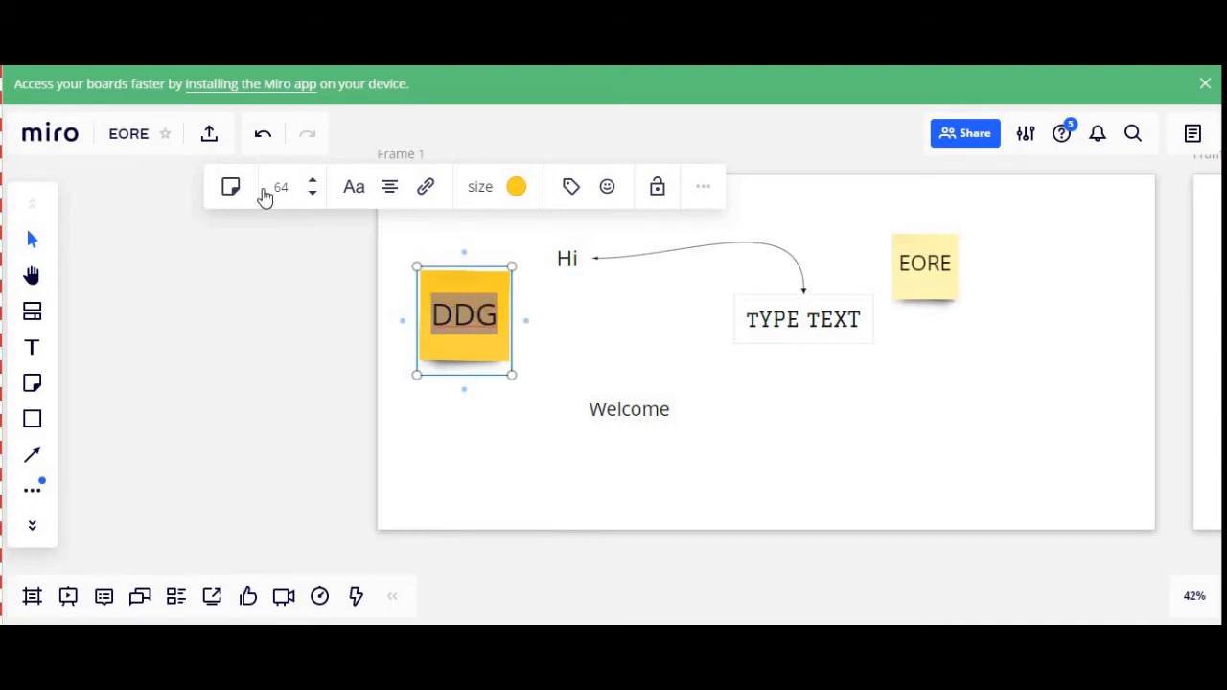
click(314, 193)
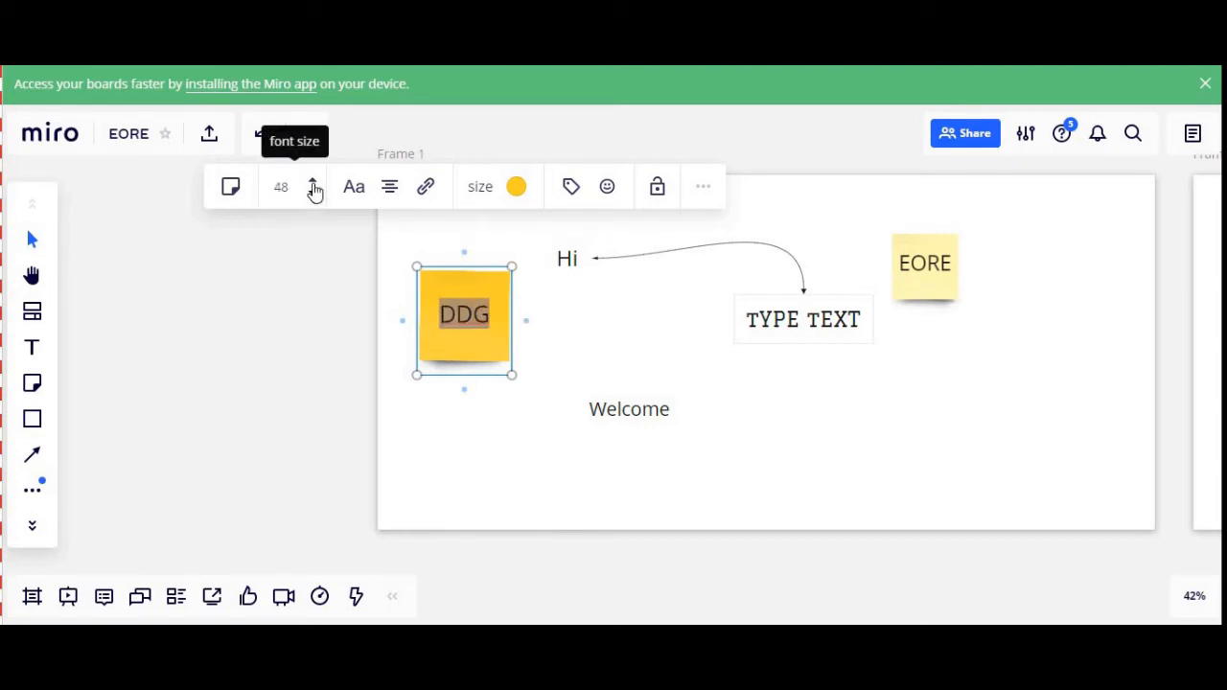
click(313, 193)
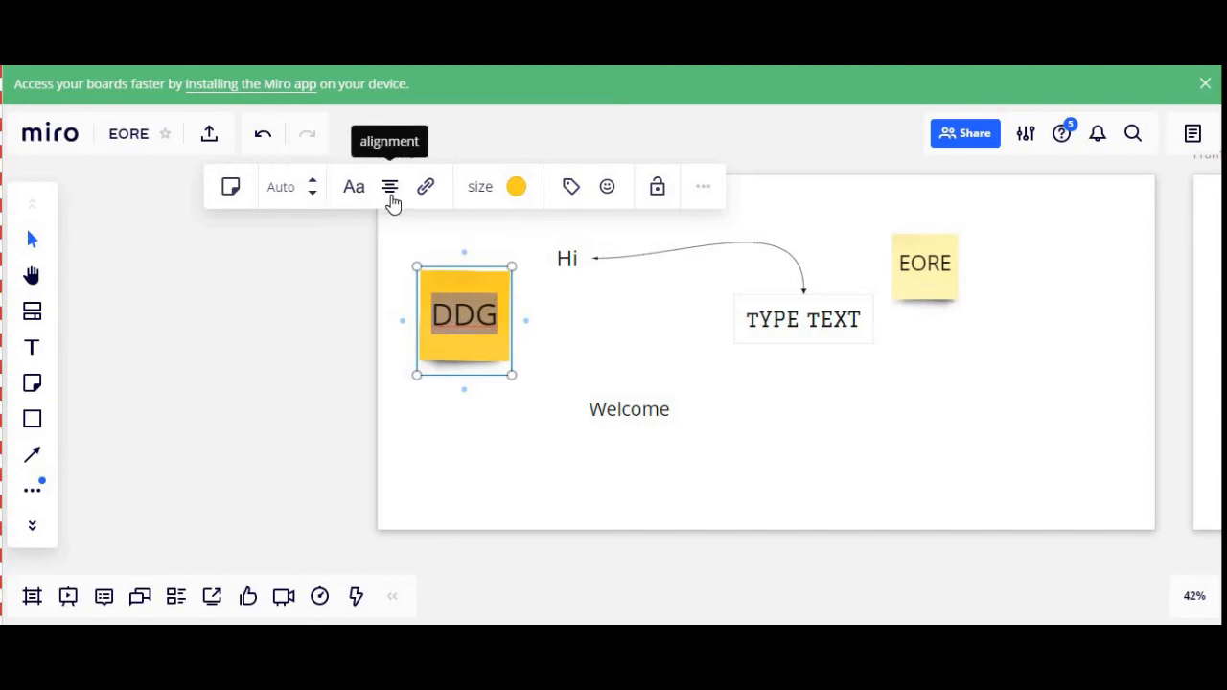
- Recolor the "DDG" sticky note light blue and shrink it to about the size of the "EORE" note
click(517, 189)
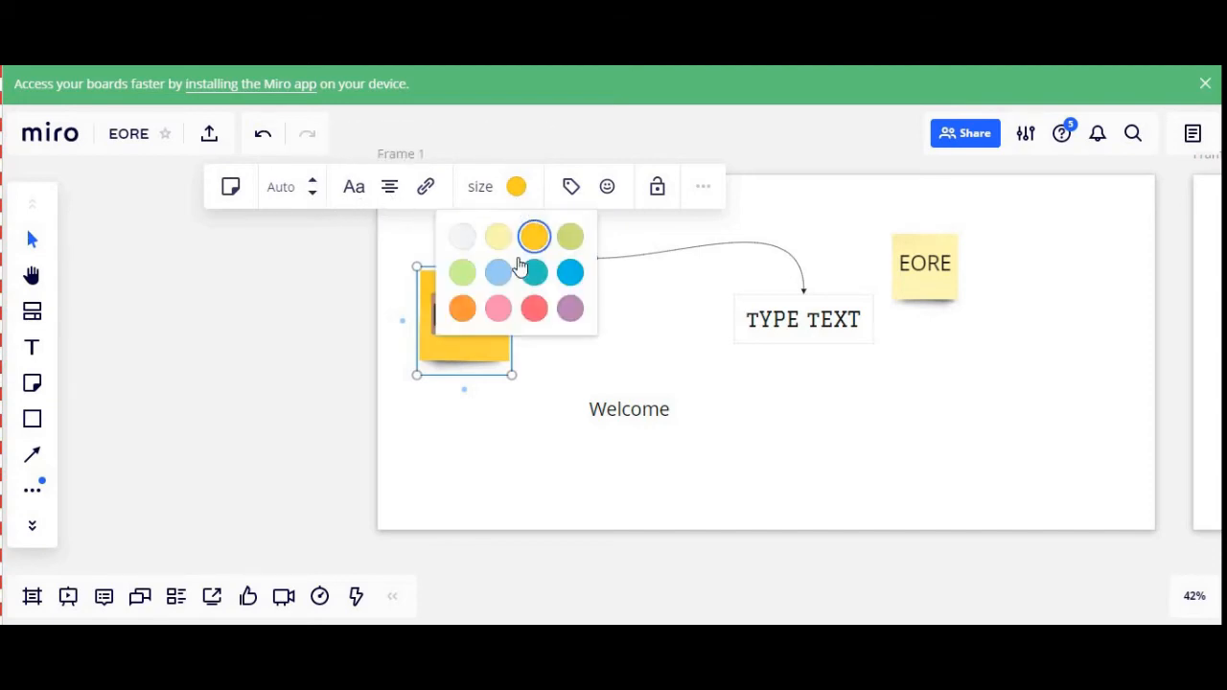
click(499, 276)
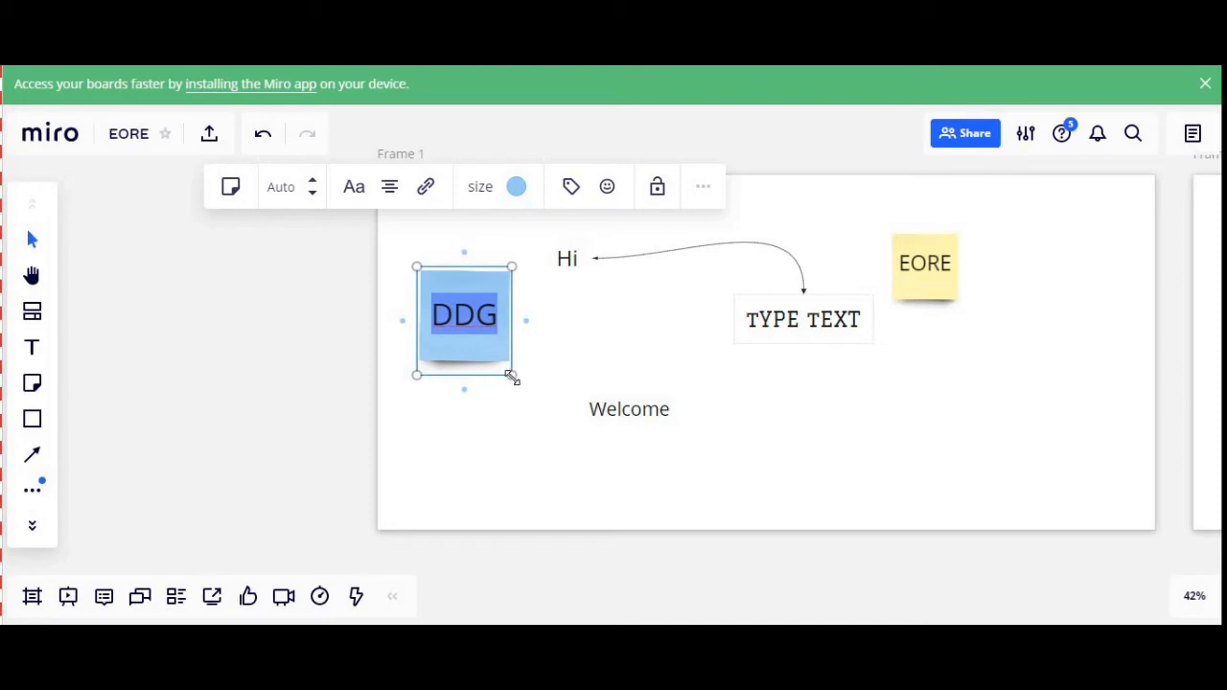
drag(512, 377, 488, 350)
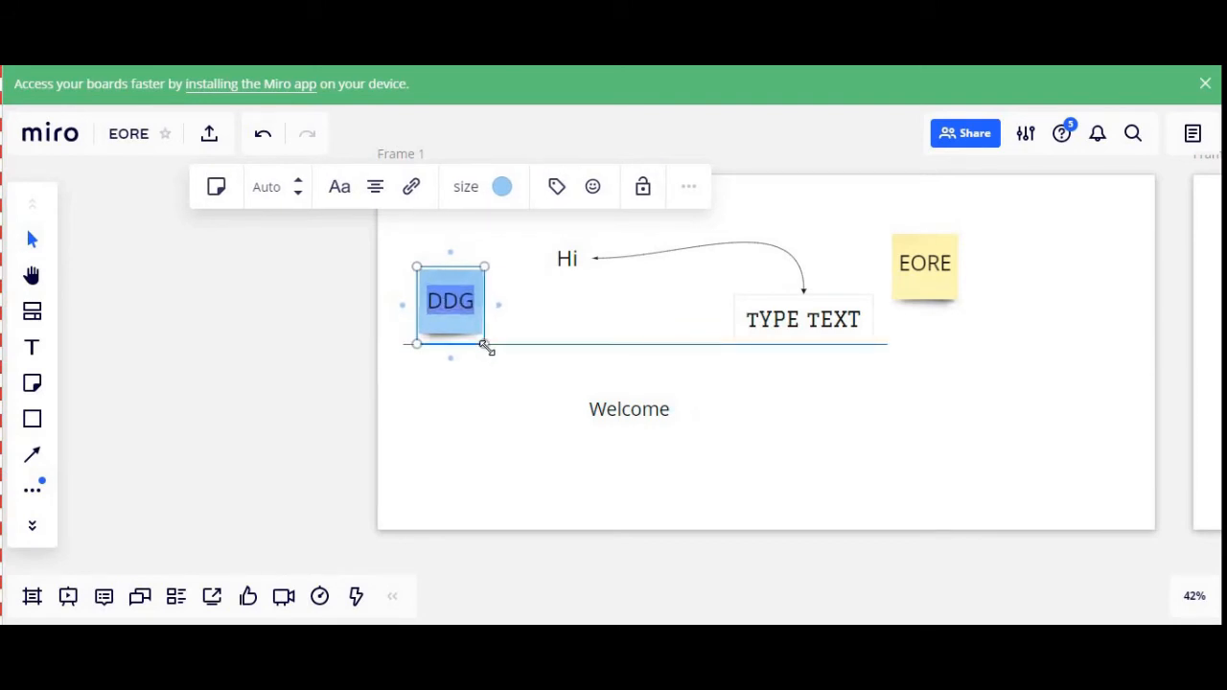
drag(487, 347, 488, 348)
- Connect the right side of the "DDG" sticky note to the lower edge of "TYPE TEXT"
mouse_move(499, 308)
mouse_down()
mouse_move(608, 319)
mouse_move(696, 379)
mouse_move(761, 381)
mouse_move(806, 346)
mouse_up()
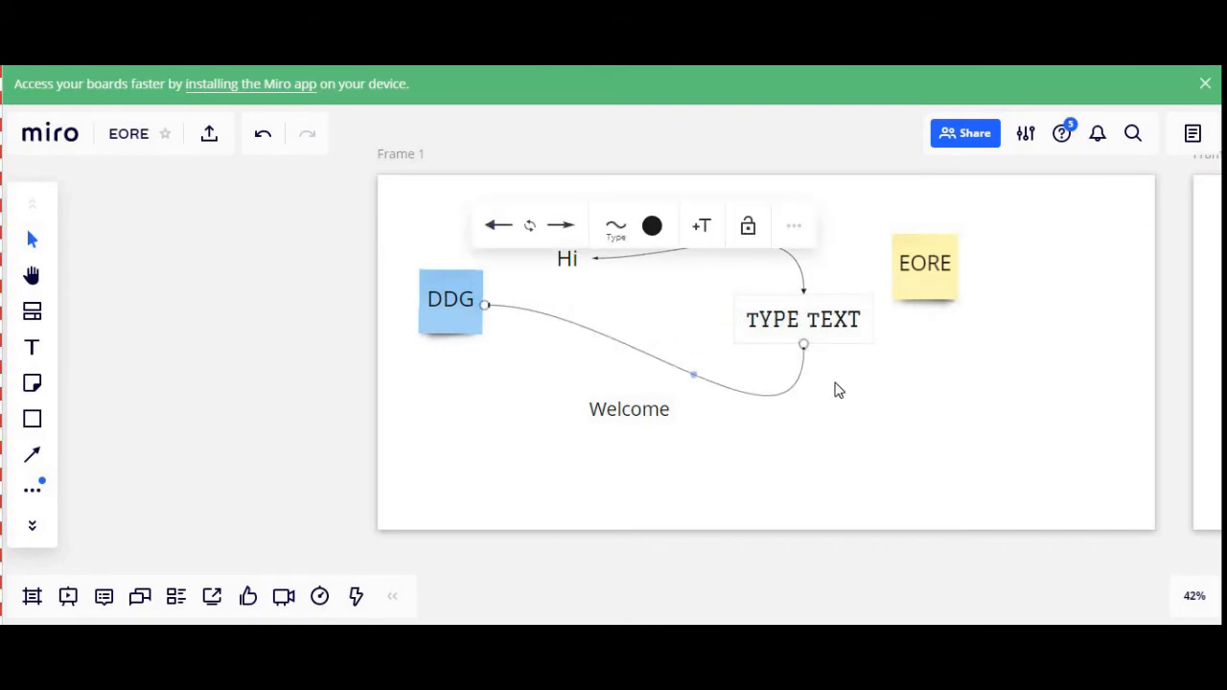
click(657, 428)
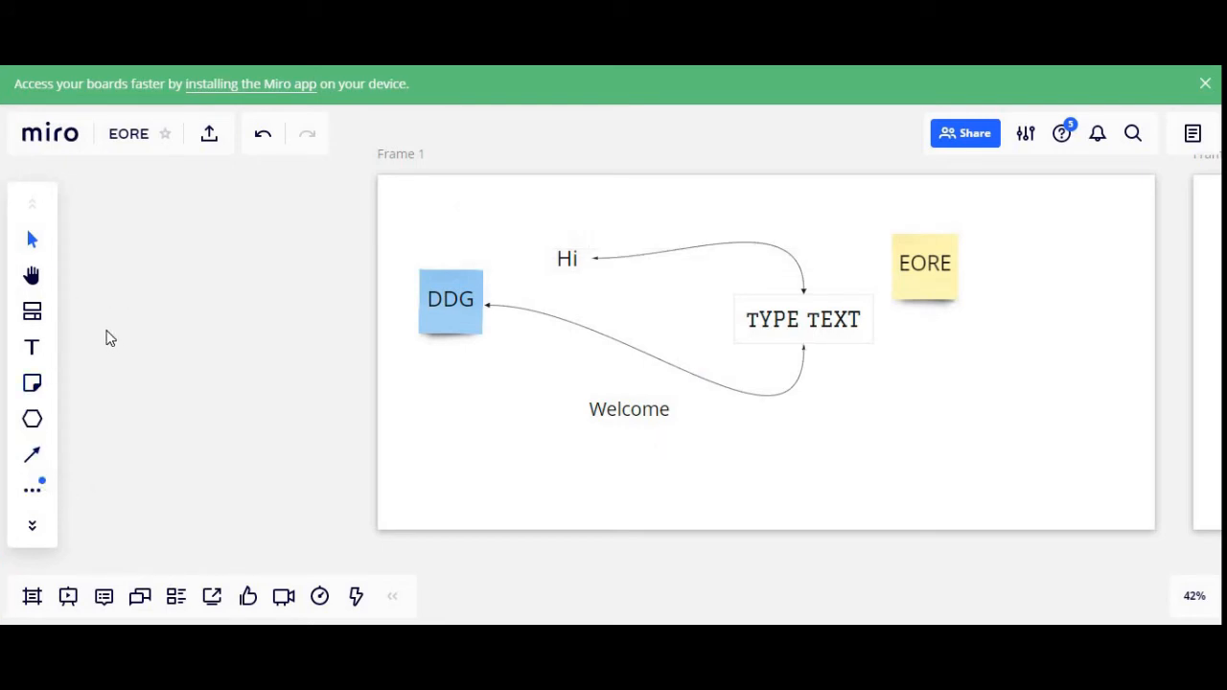
- Add a circle shape below the "EORE" sticky note with the text "wOW" inside it
click(32, 419)
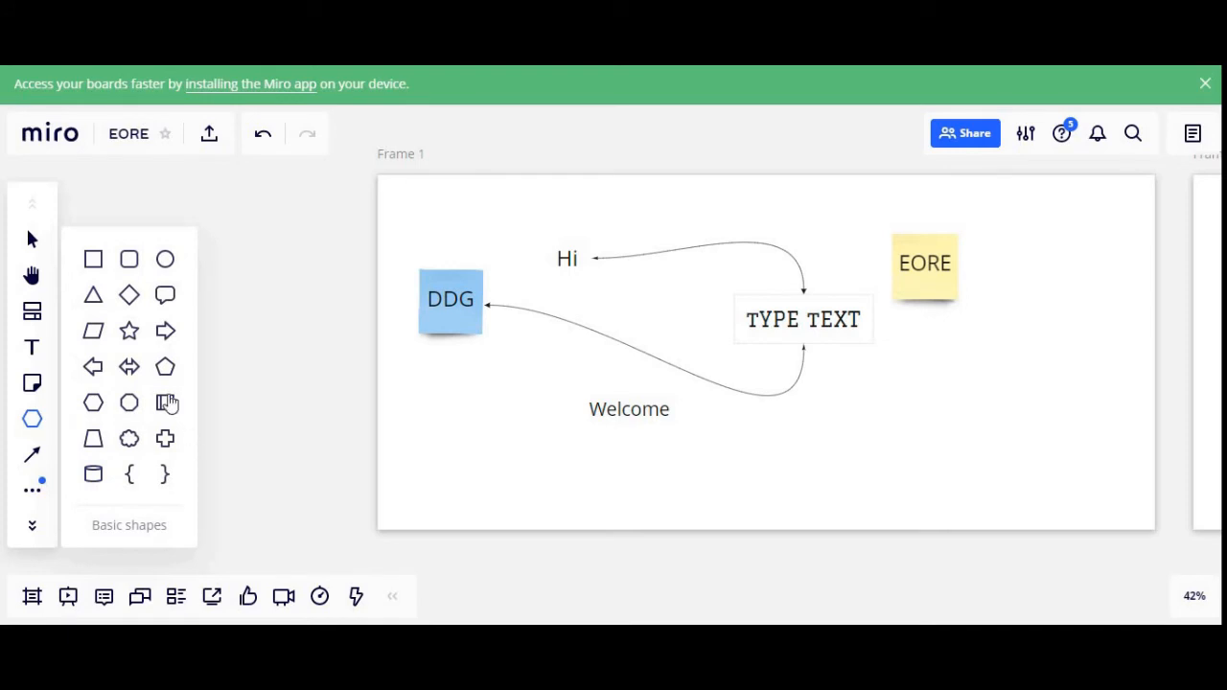
click(165, 260)
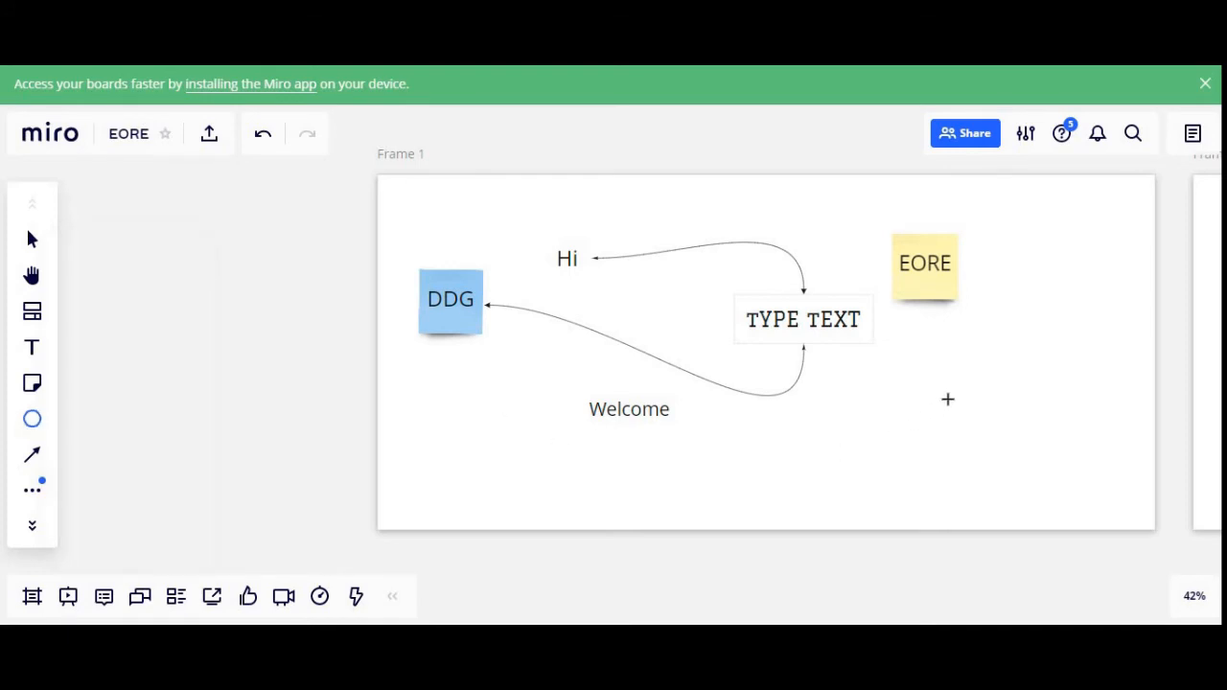
click(966, 390)
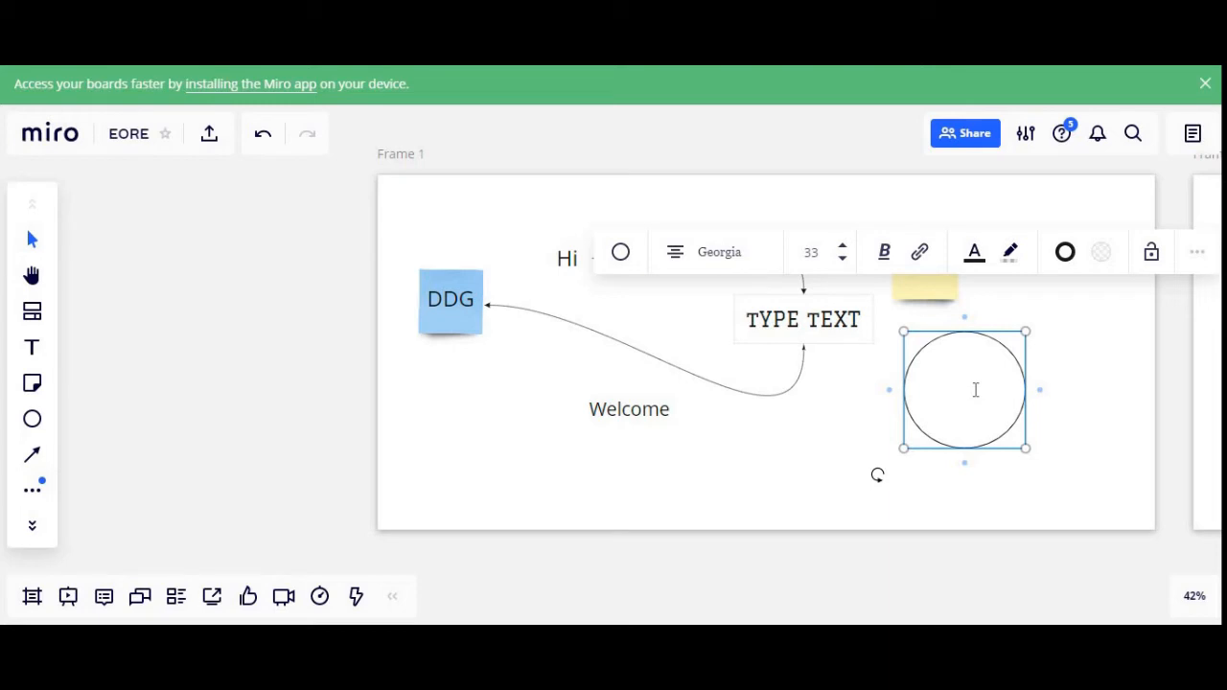
text(wOW)
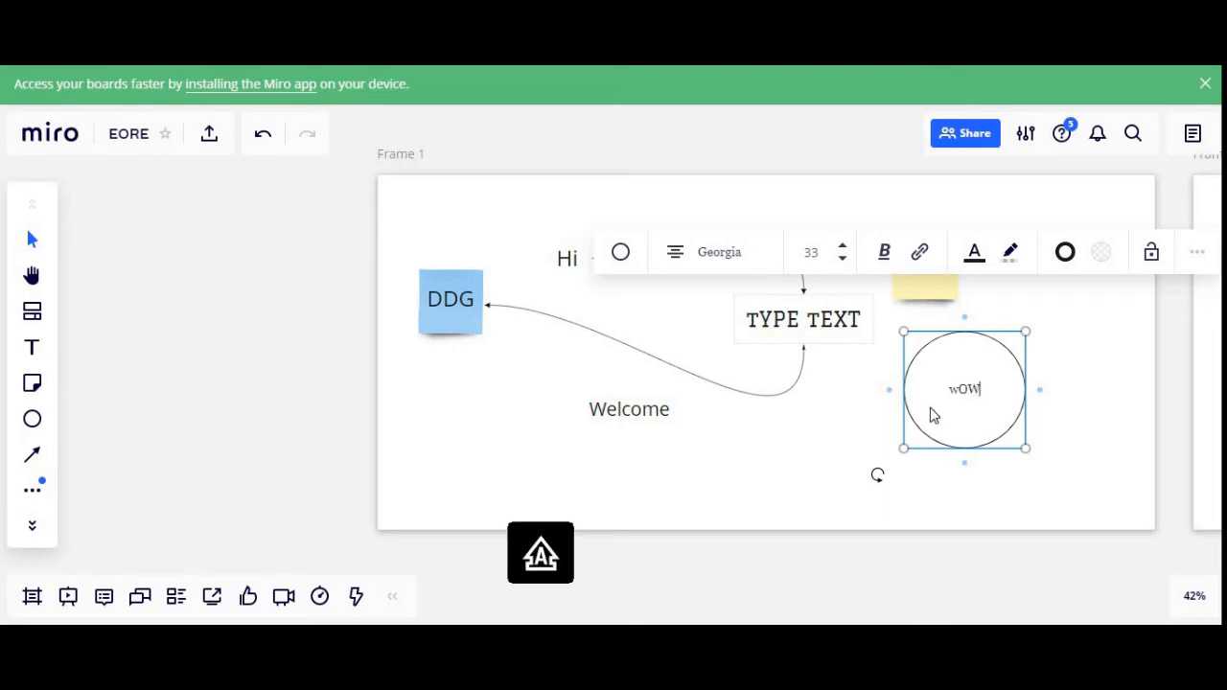
- Enlarge the whole "wOW" text in the circle to font size 80
drag(949, 390, 997, 389)
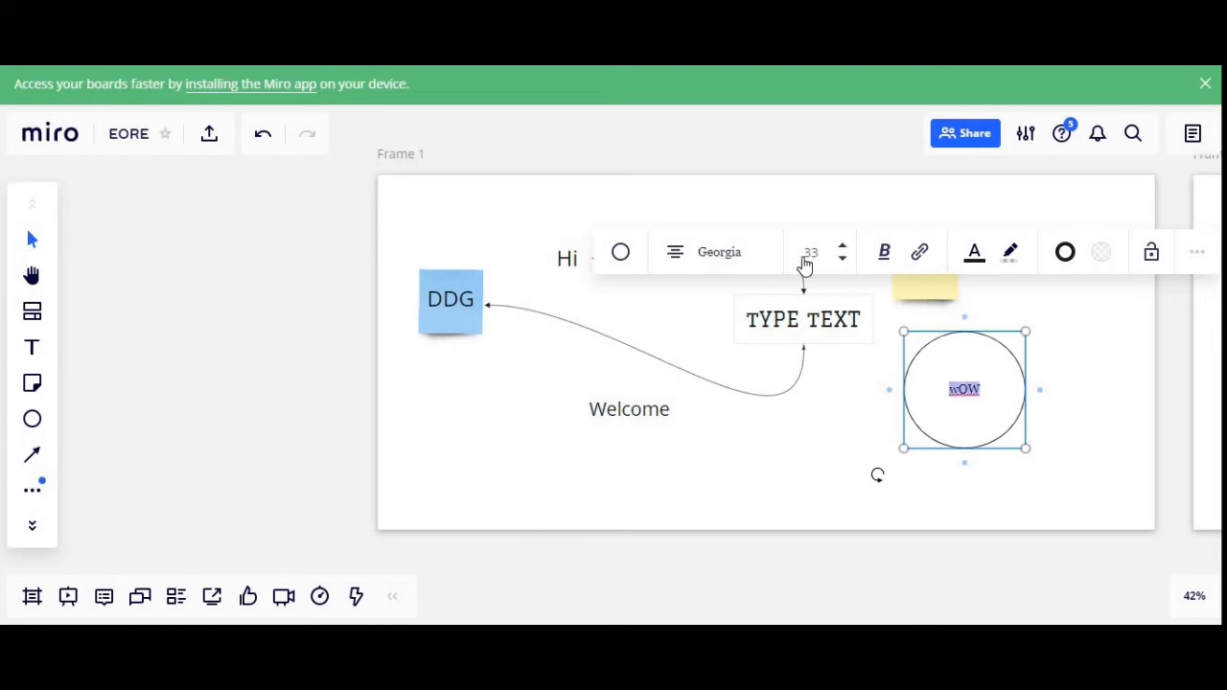
click(843, 247)
click(844, 247)
click(844, 247)
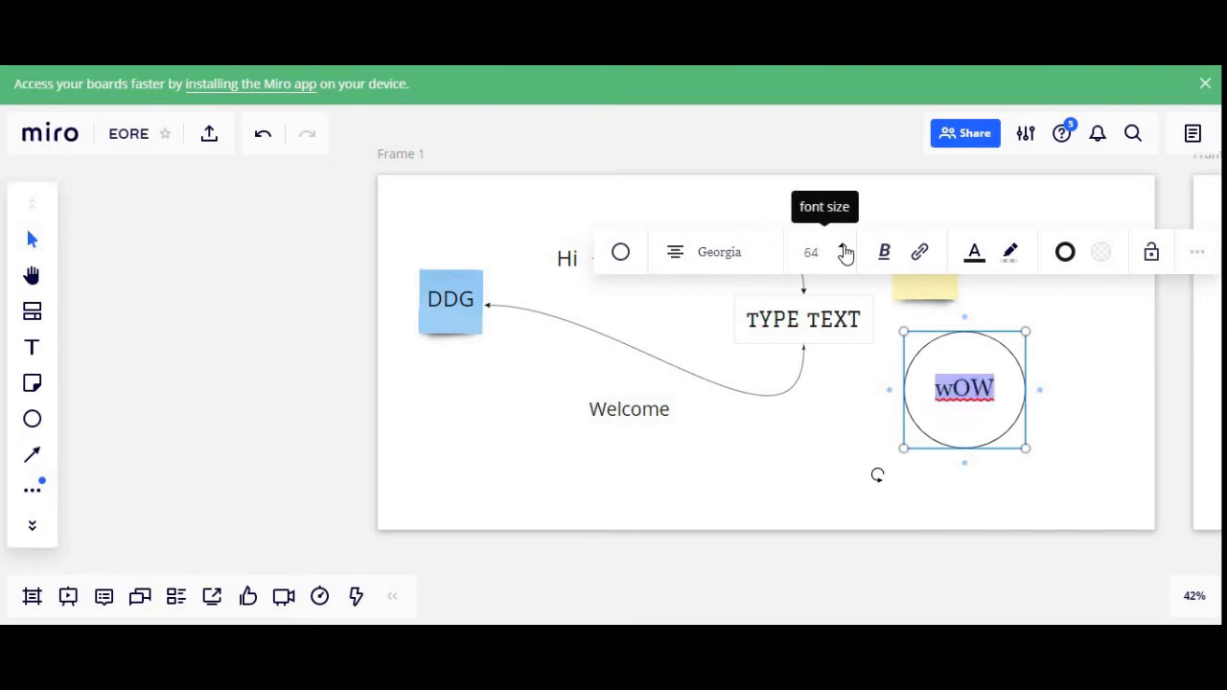
click(844, 248)
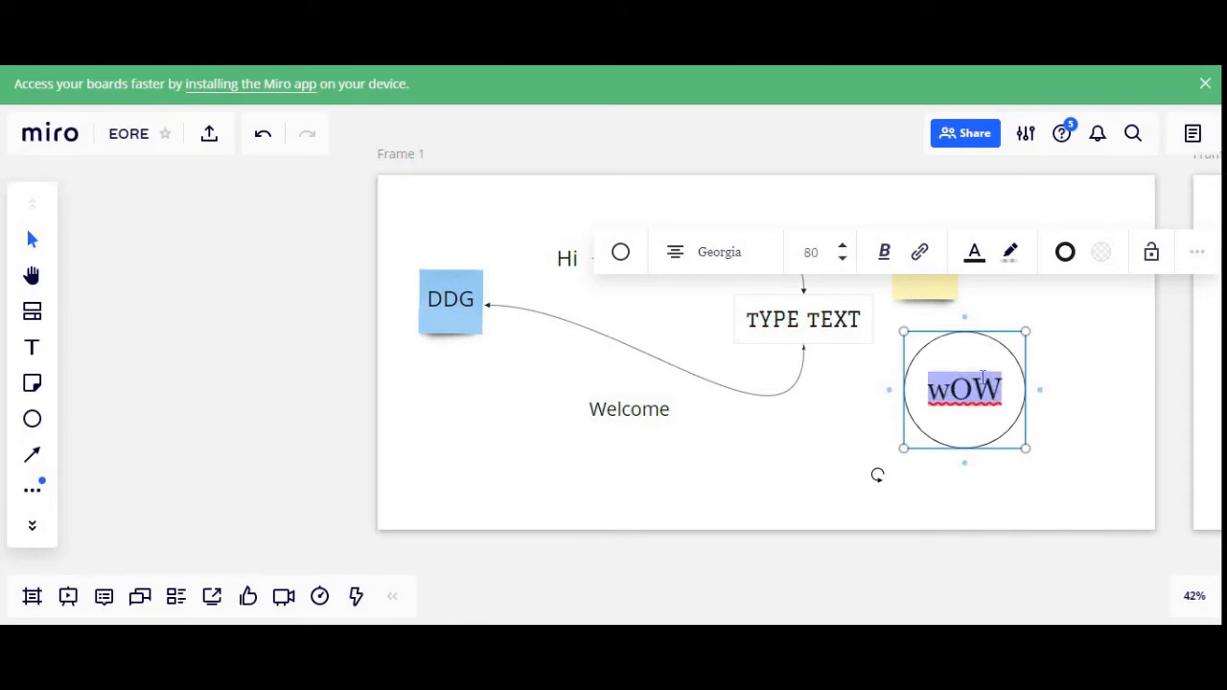
- Change the "wOW" circle into a triangle and set its text to the Graduate font
click(621, 253)
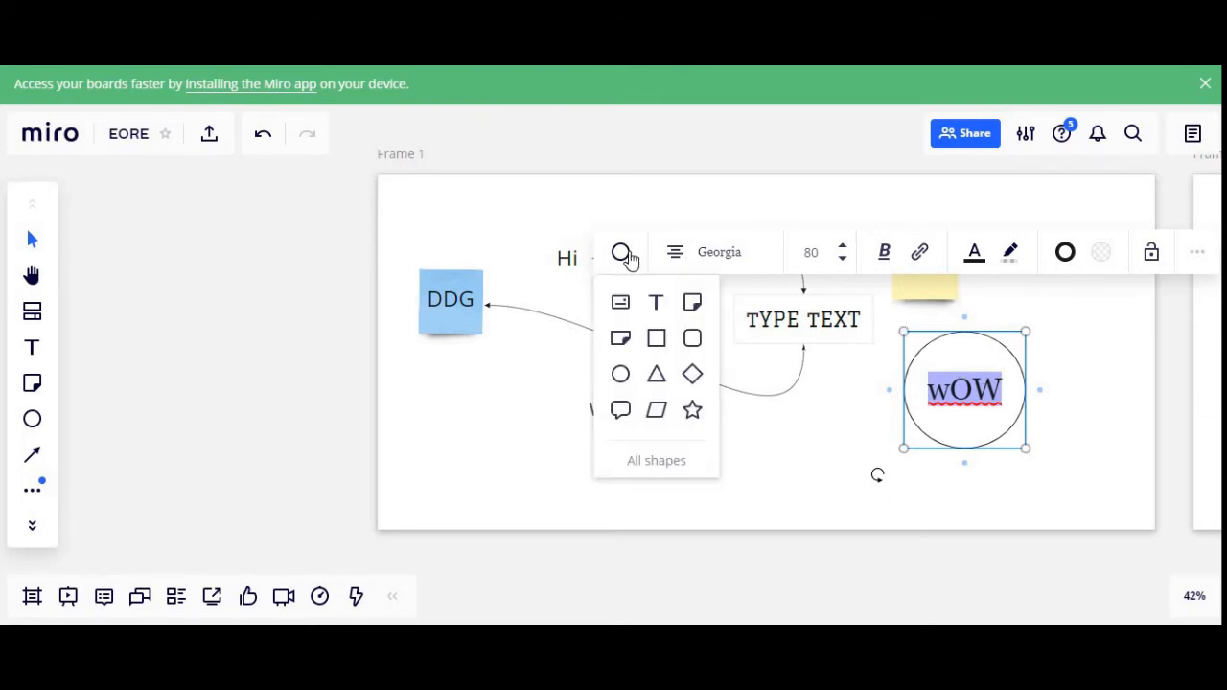
click(656, 377)
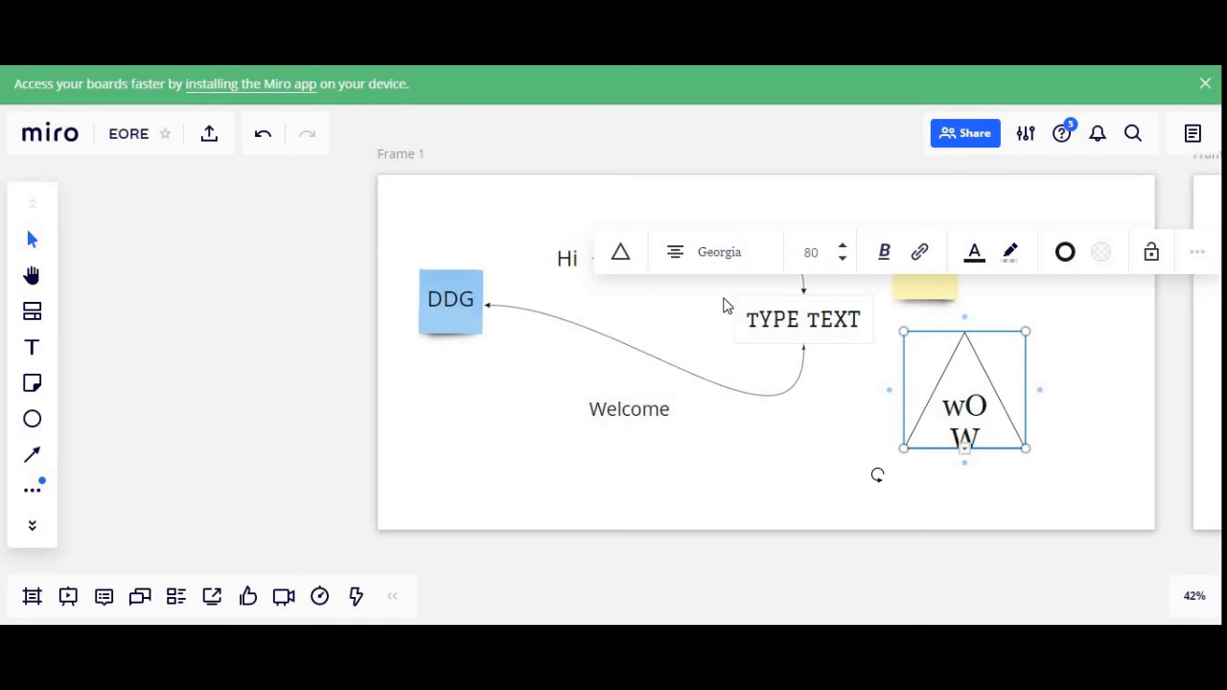
click(732, 257)
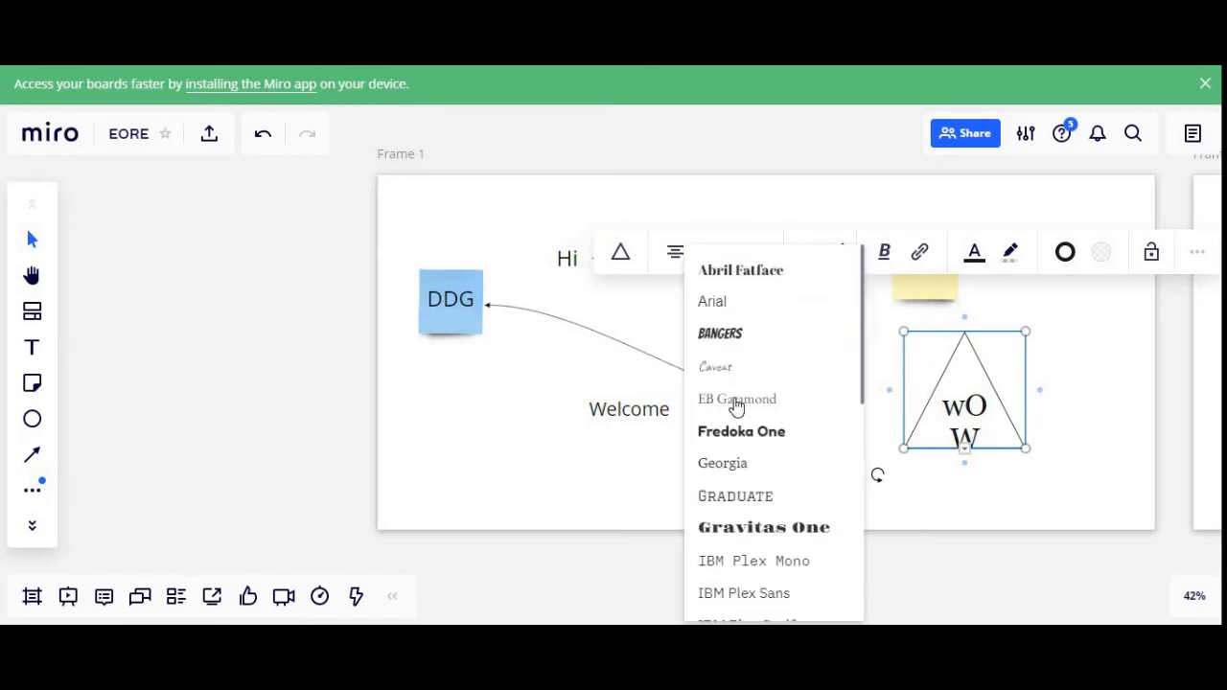
click(753, 490)
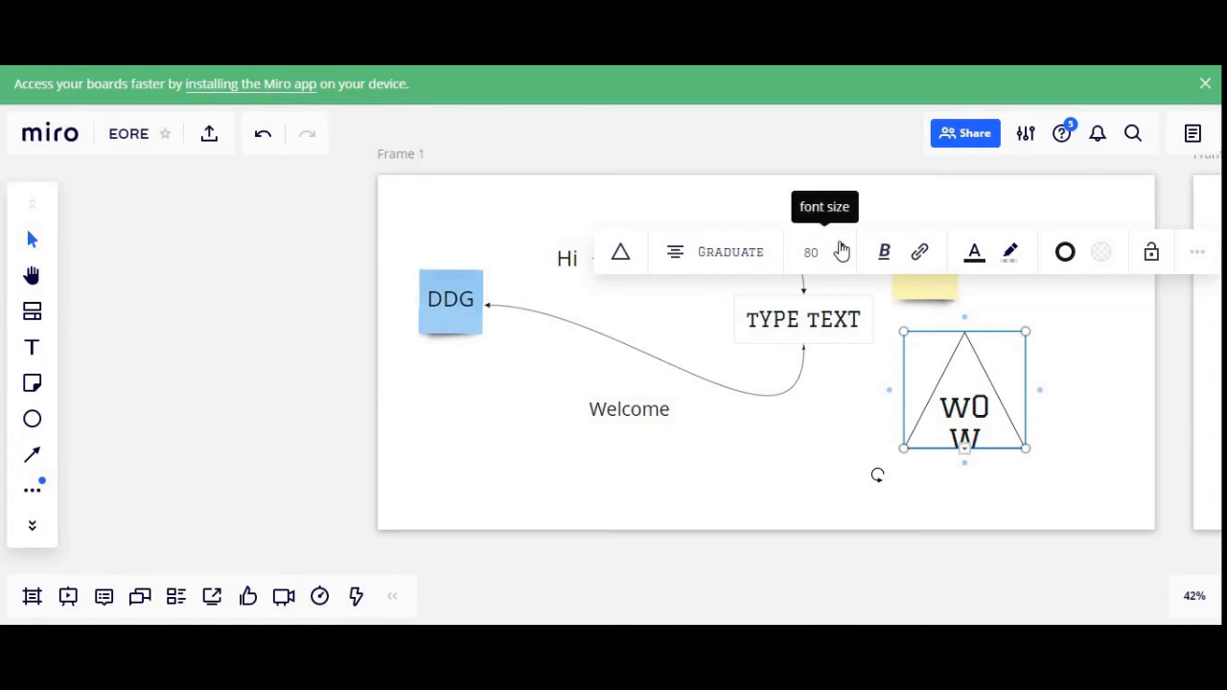
- Set the font size of the "wOW" text in the triangle to 48
click(842, 245)
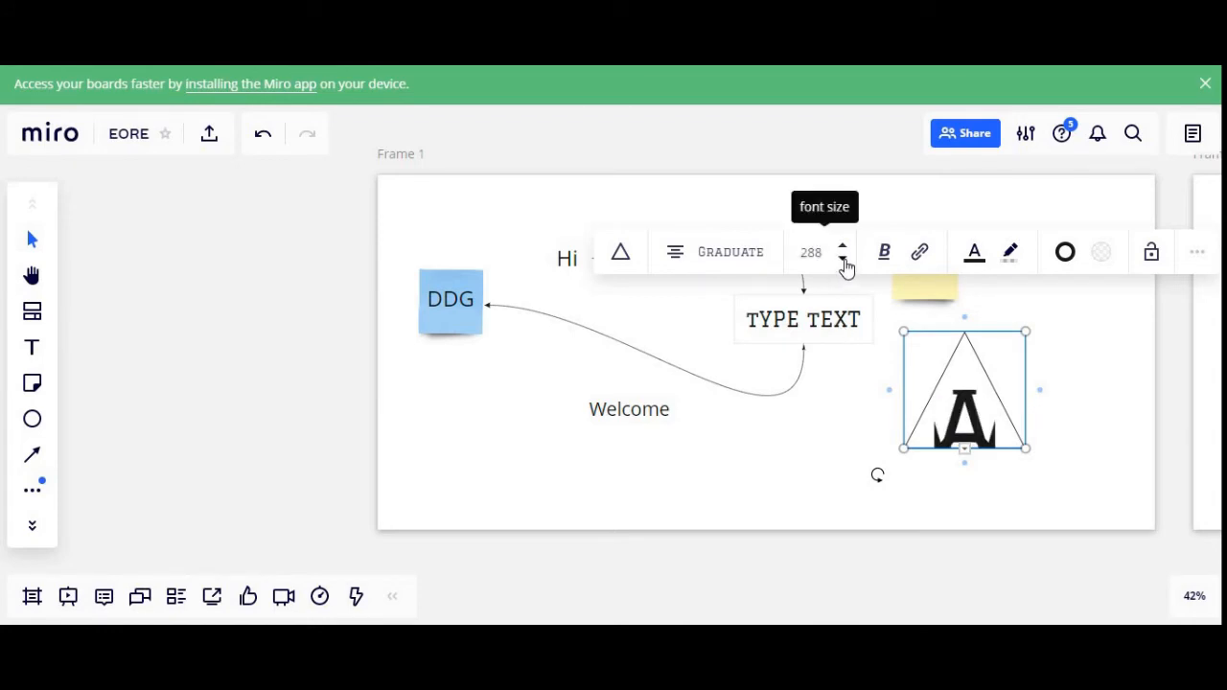
click(843, 257)
click(842, 257)
click(843, 257)
click(842, 257)
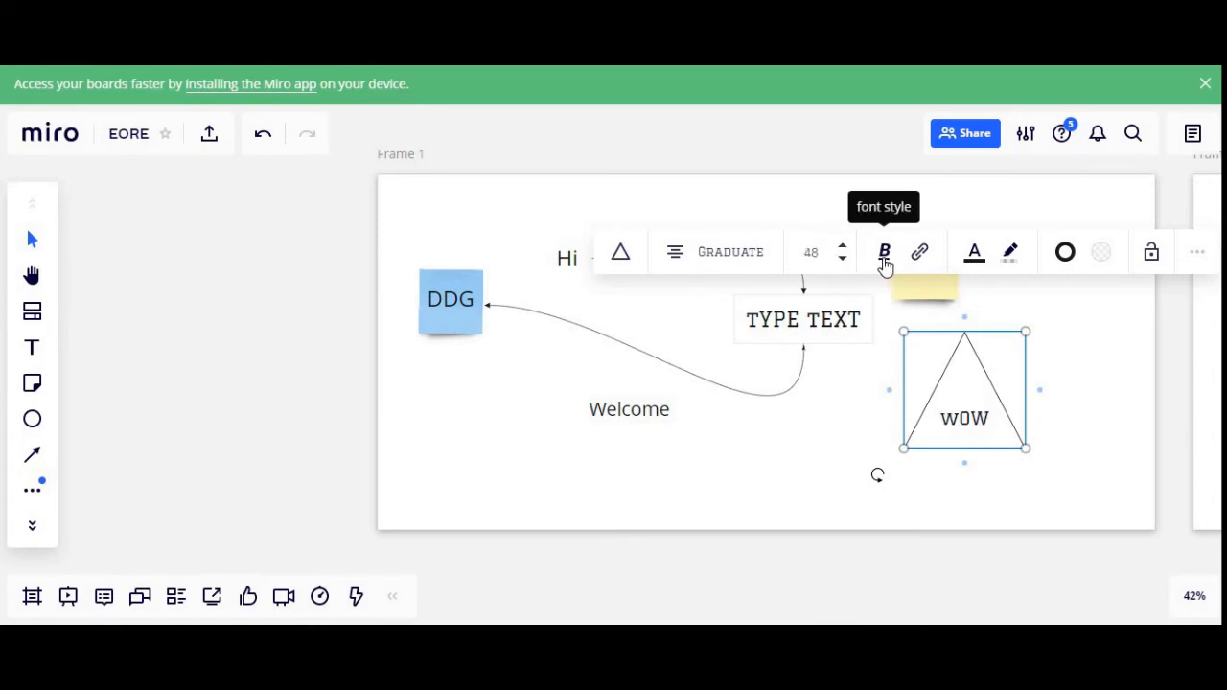
click(885, 258)
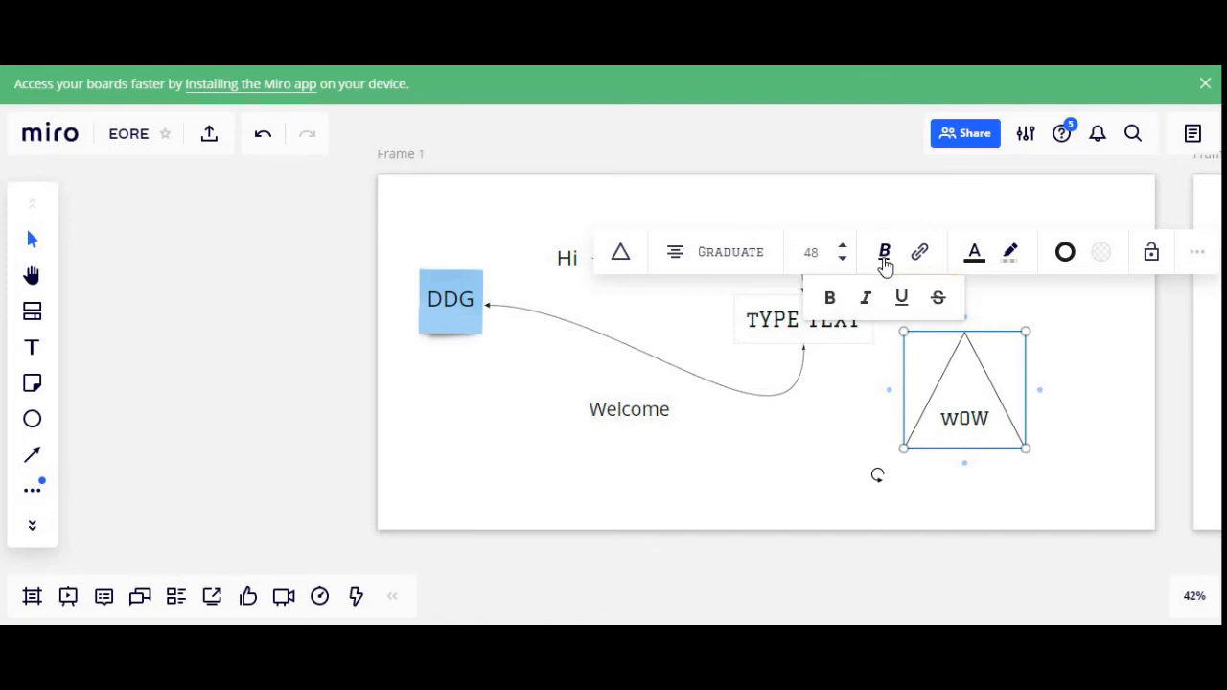
- Recolor the "wOW" text in the triangle amber, leaving it without a highlight
click(974, 259)
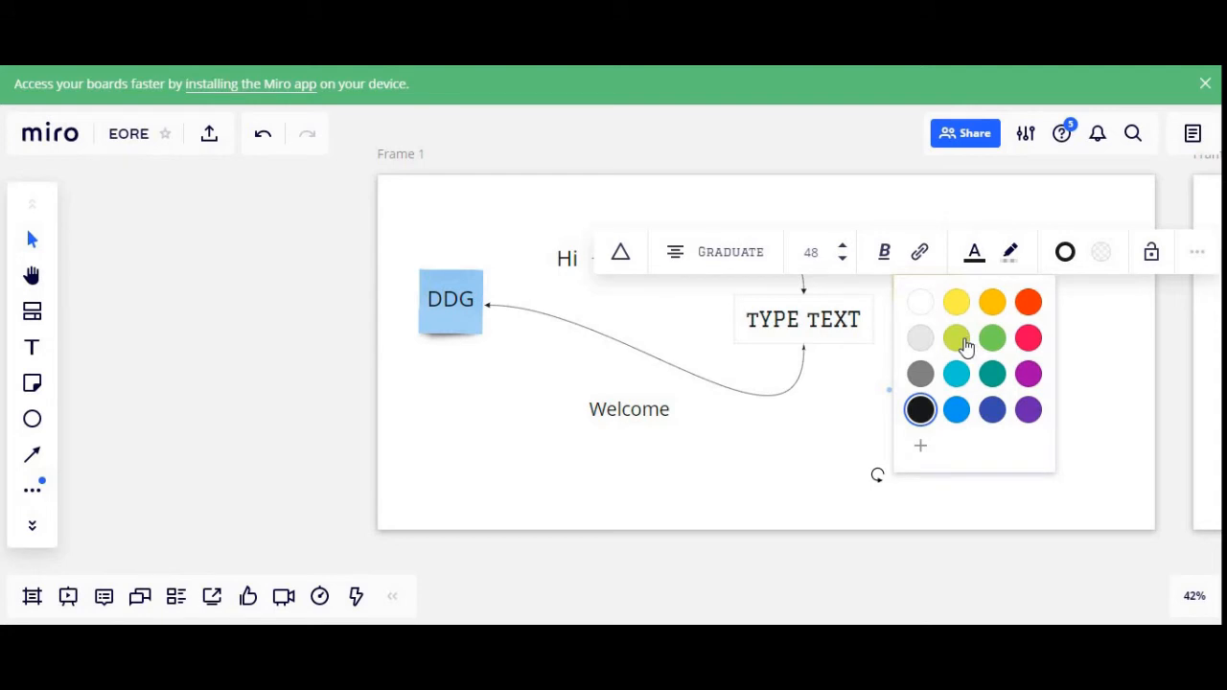
click(958, 338)
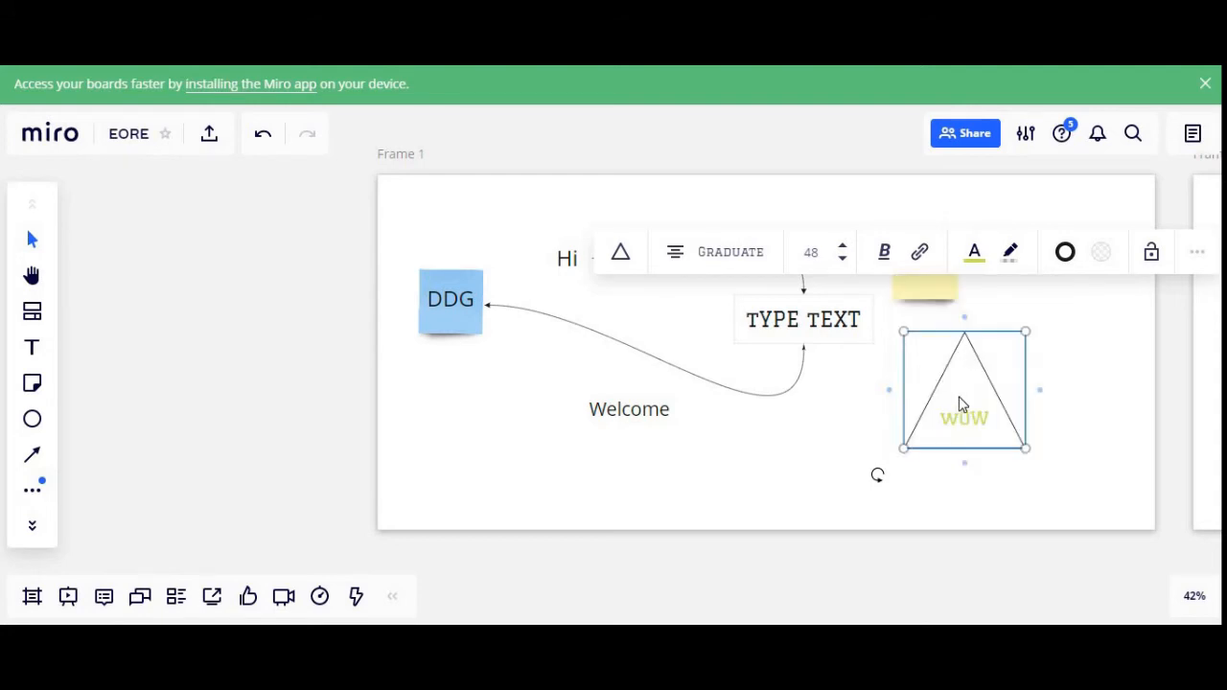
click(974, 253)
click(992, 303)
click(1010, 255)
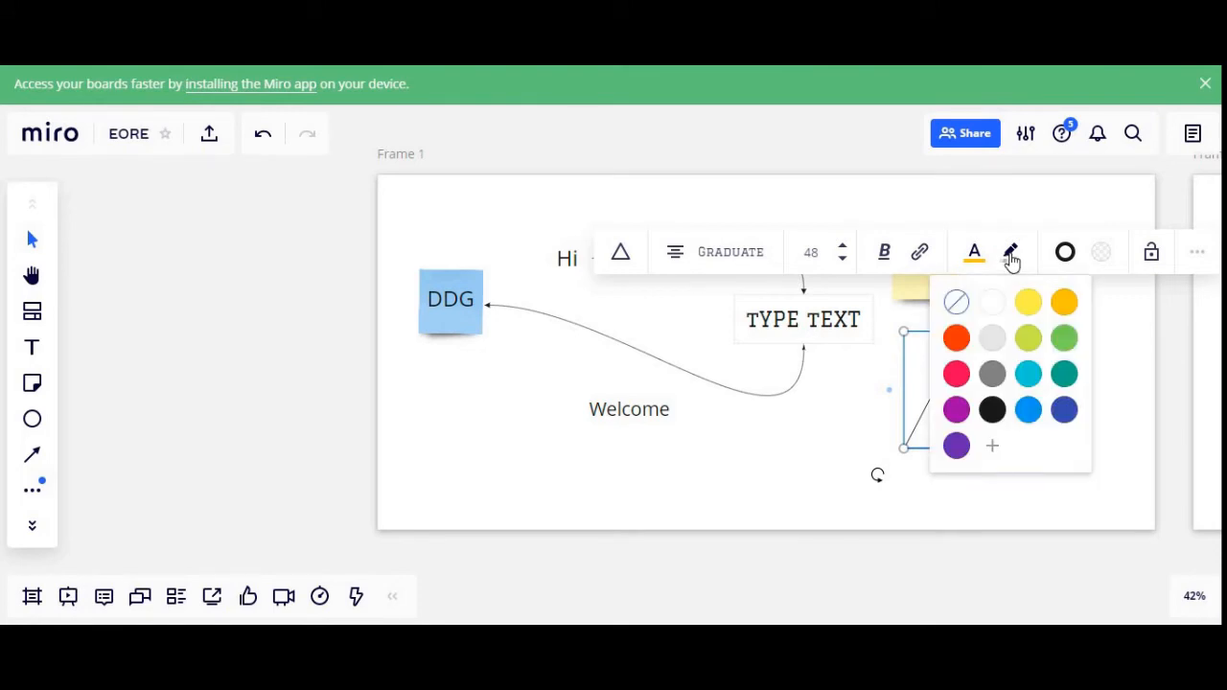
- Give the "wOW" triangle a thicker, partly transparent yellow border
click(1065, 254)
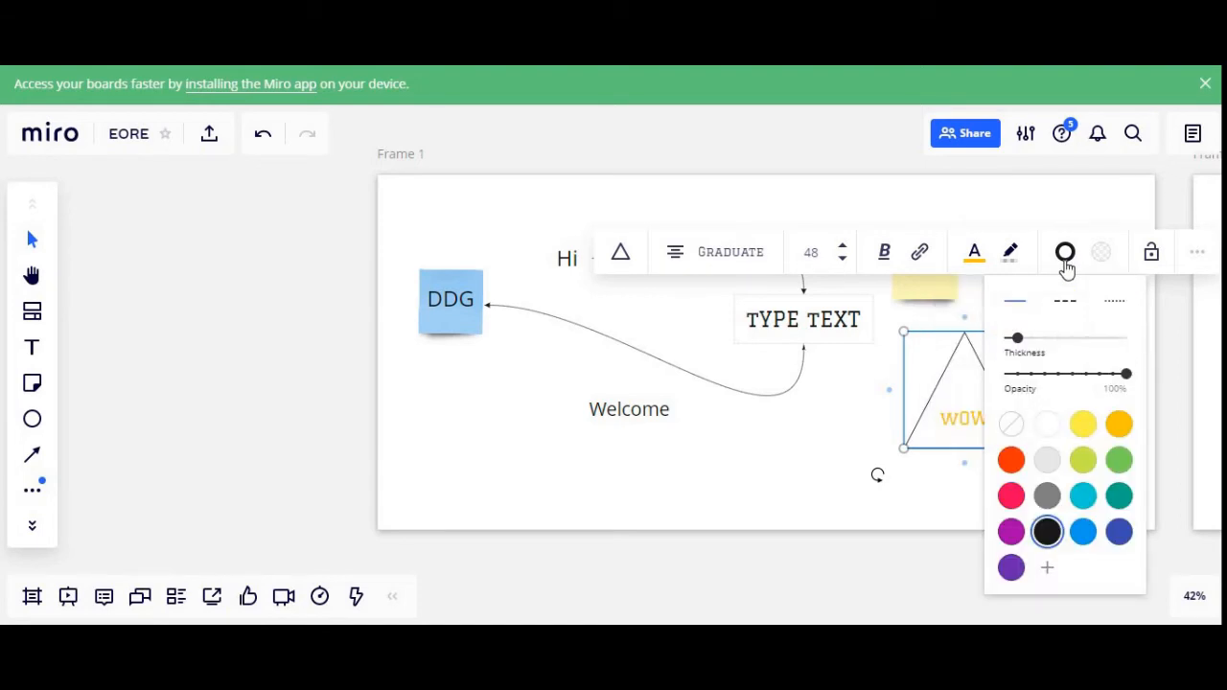
drag(1018, 337, 1057, 376)
click(1082, 426)
click(804, 477)
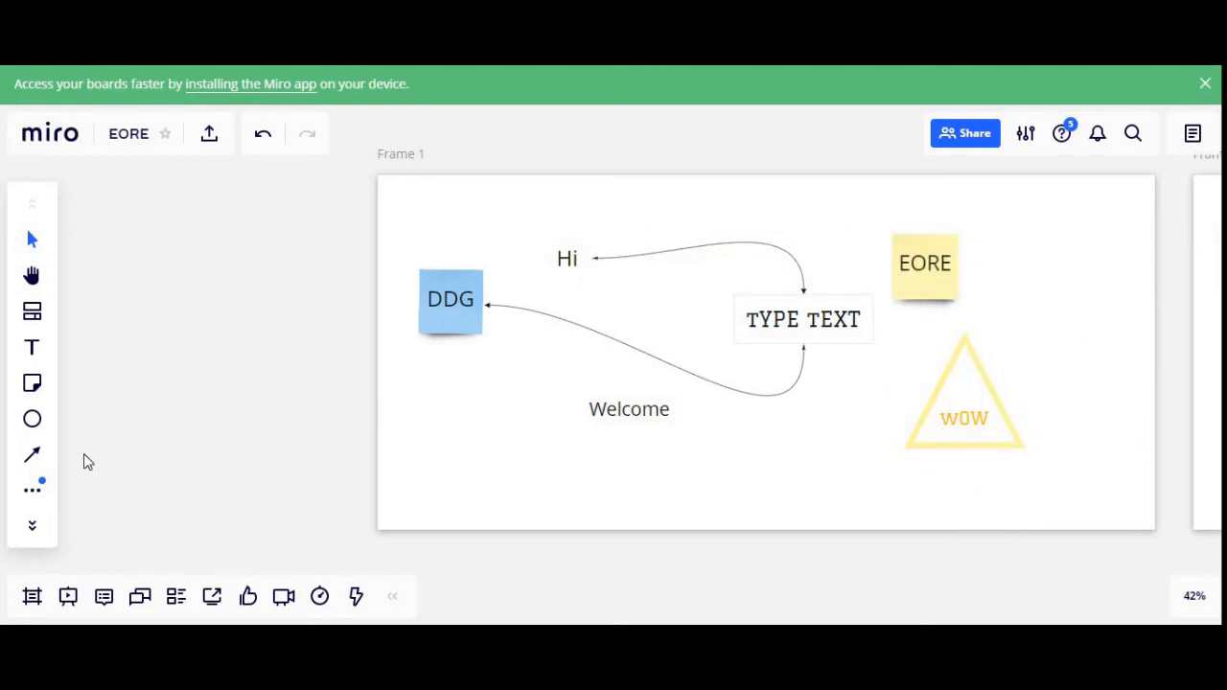
- Connect the left side of the "wOW" triangle to the underside of "Welcome", and the top of the "EORE" sticky note to the underside of "DDG"
click(39, 392)
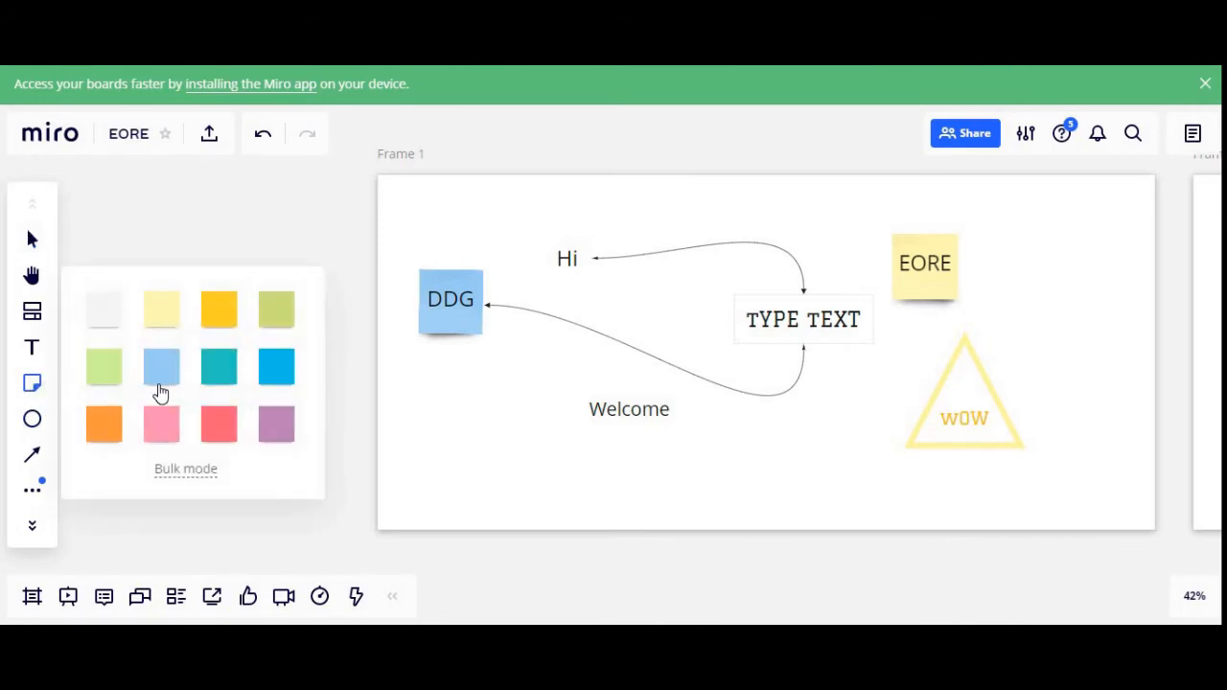
click(33, 425)
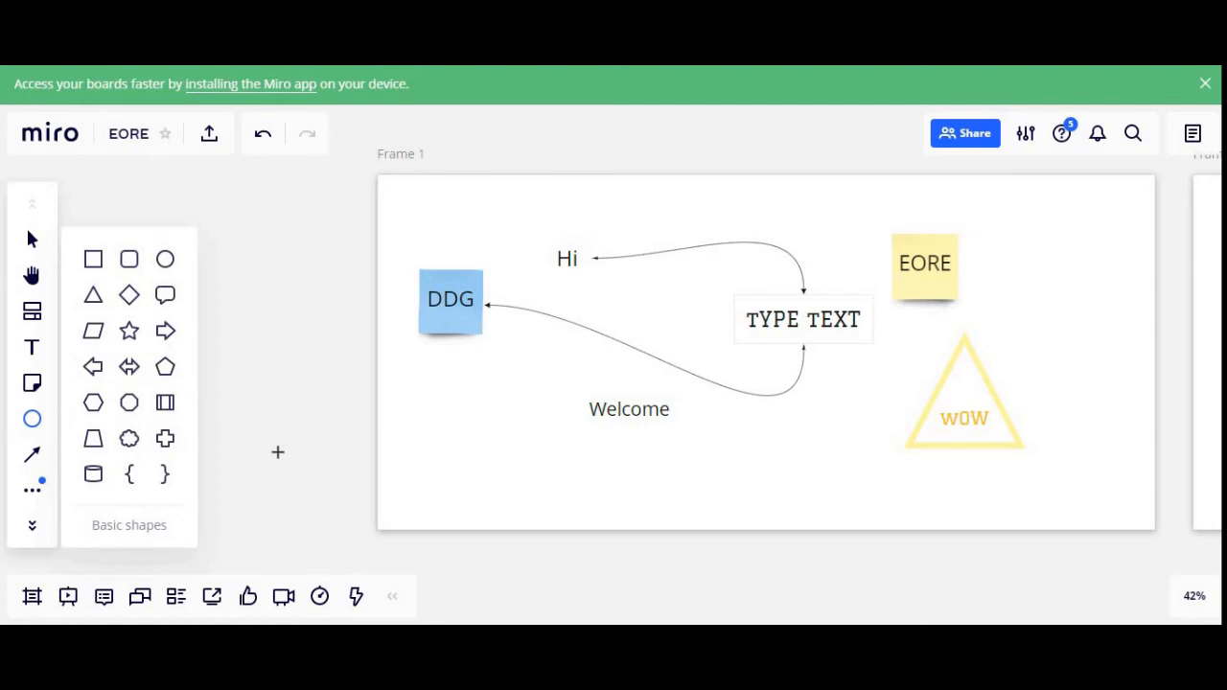
click(32, 464)
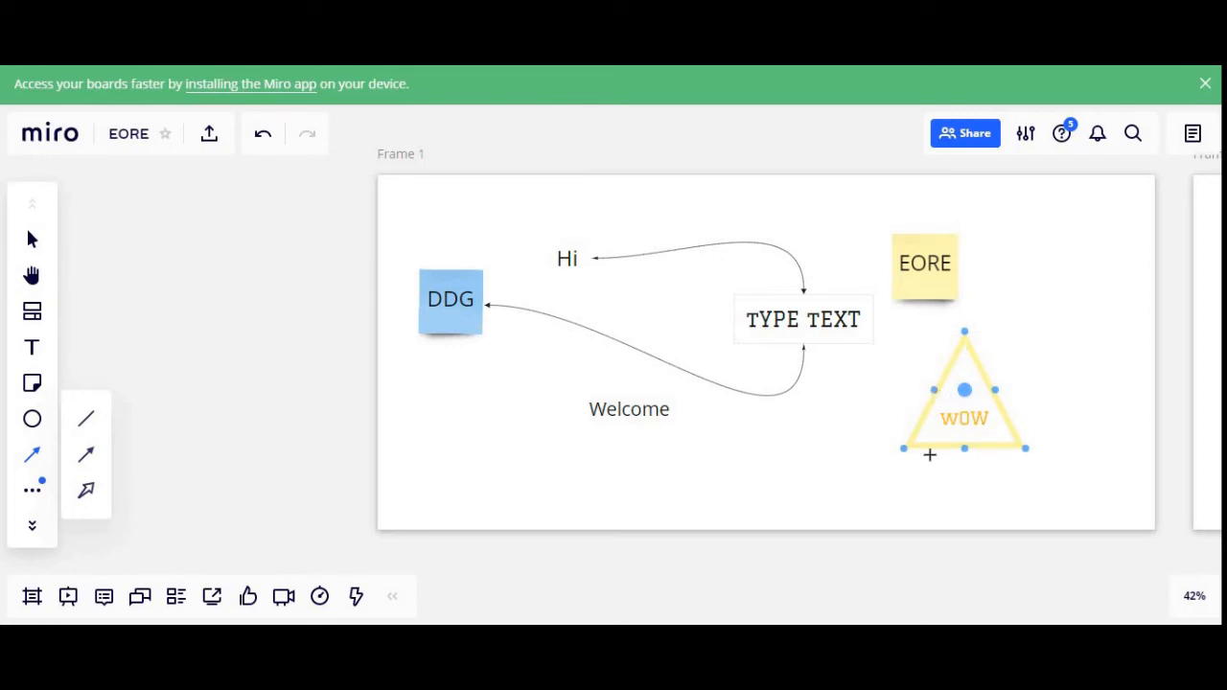
mouse_move(932, 390)
mouse_down()
mouse_move(639, 457)
mouse_move(627, 416)
mouse_move(629, 438)
mouse_up()
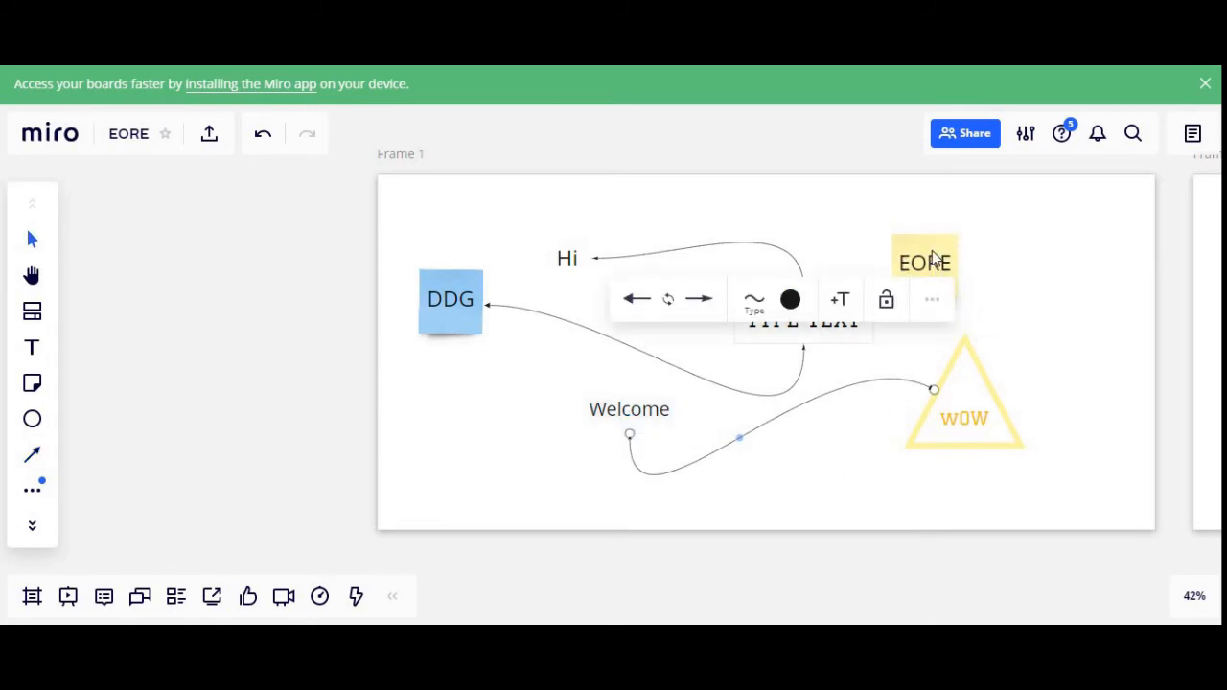
click(34, 455)
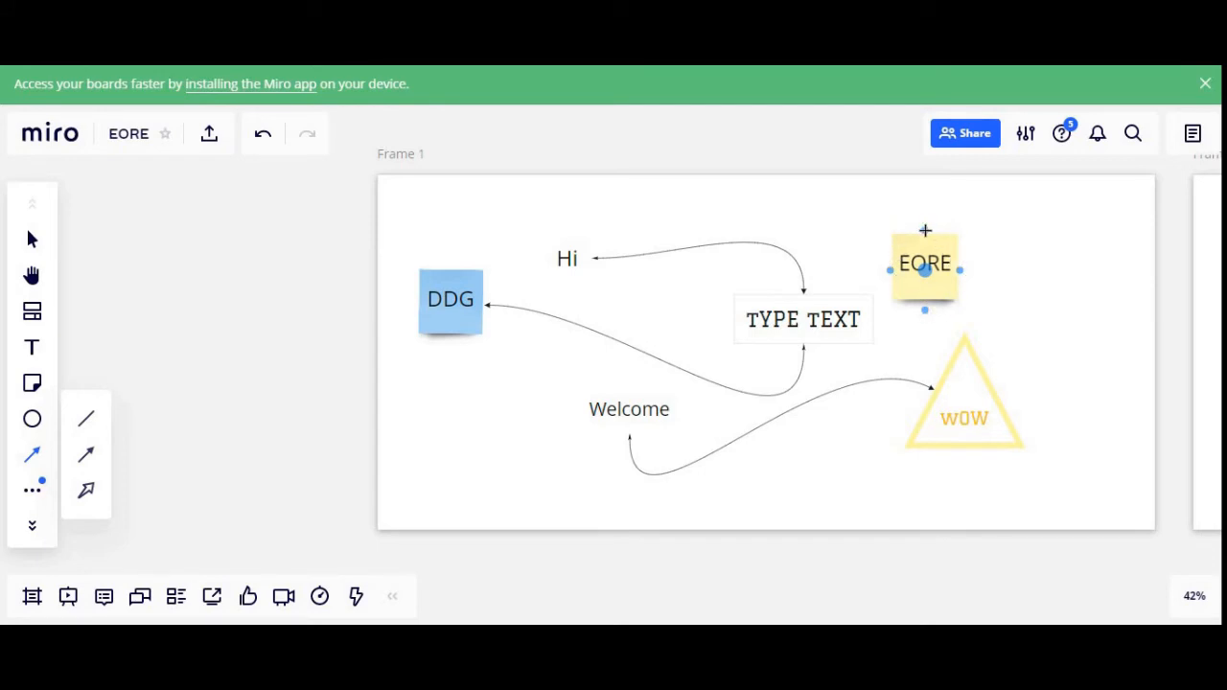
mouse_move(925, 230)
mouse_down()
mouse_move(777, 211)
mouse_move(600, 337)
mouse_move(456, 356)
mouse_up()
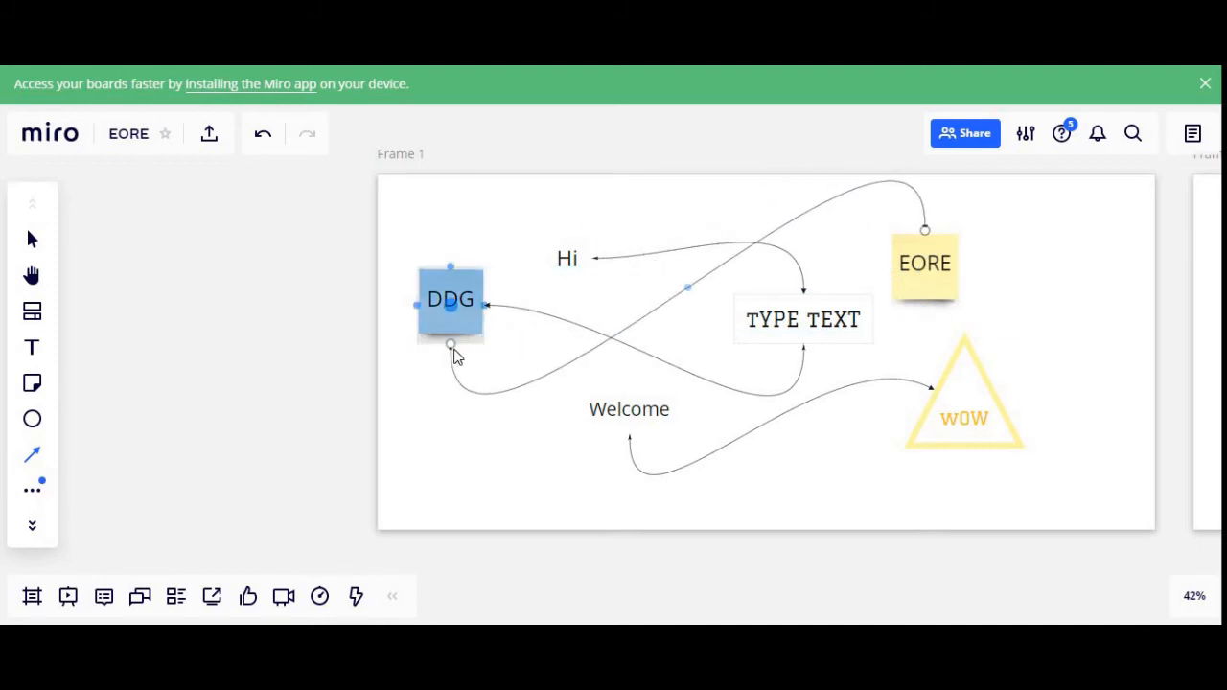
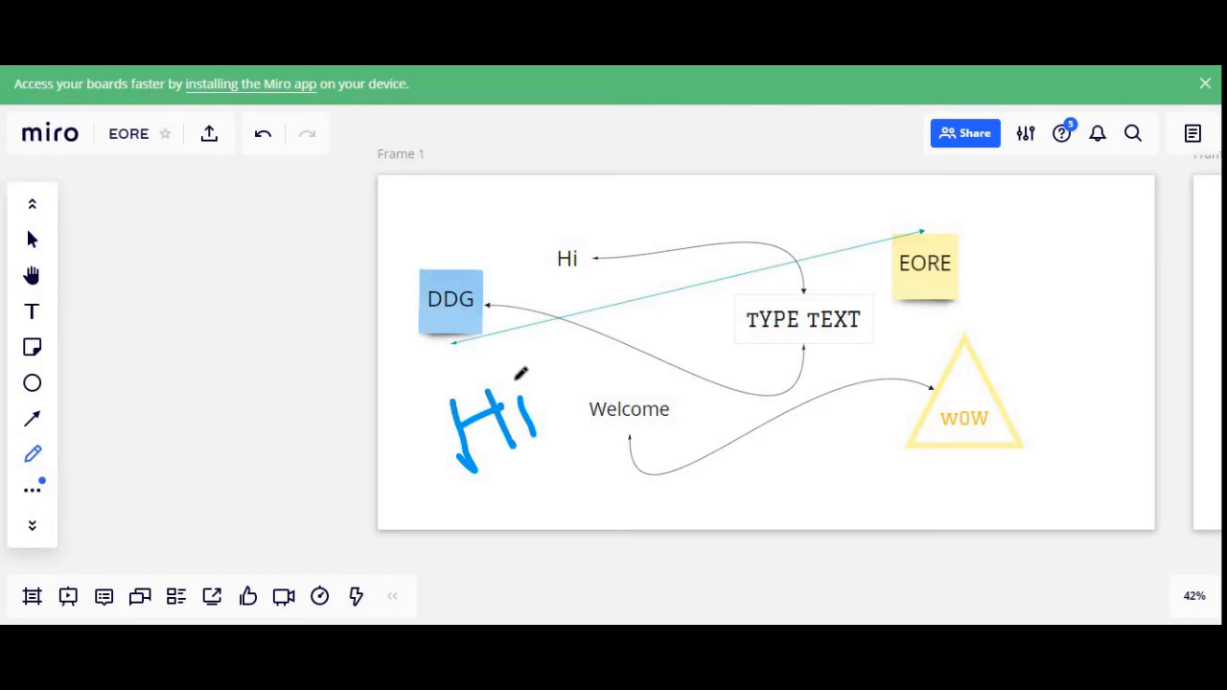
- Dot the "i" of the blue handwritten "Hi" and draw freehand loops around the word with the pen
click(514, 380)
mouse_move(444, 480)
mouse_down()
mouse_move(451, 374)
mouse_move(546, 352)
mouse_up()
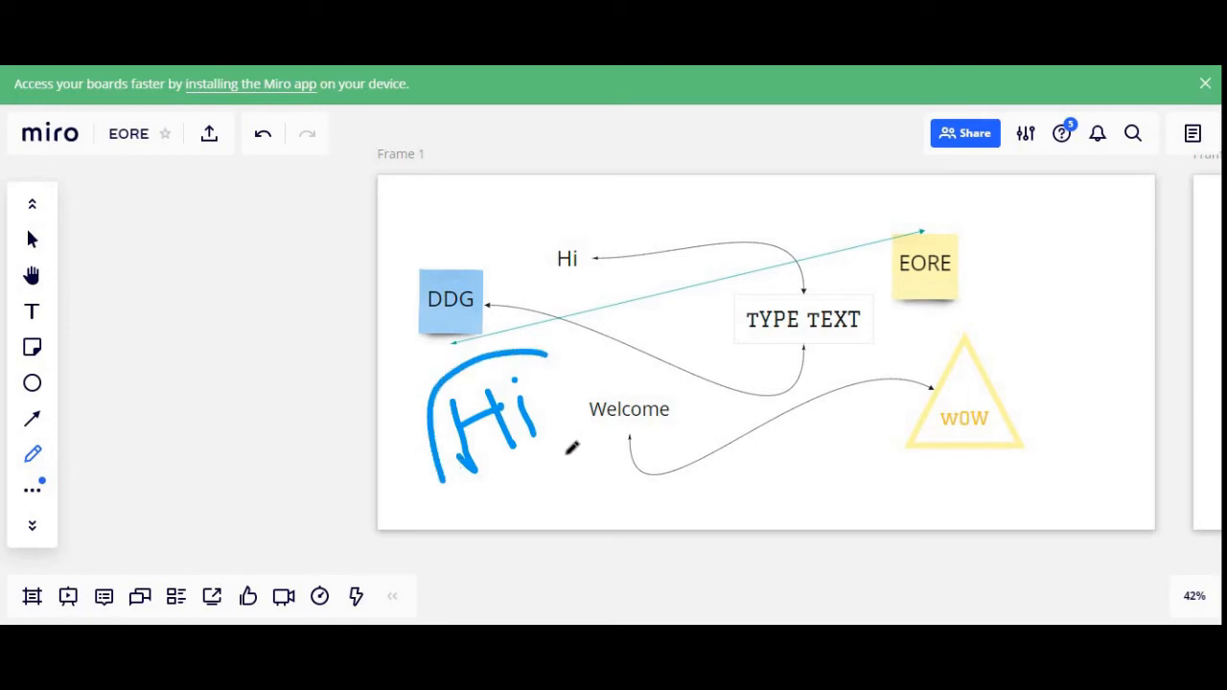
mouse_move(573, 447)
mouse_down()
mouse_move(423, 363)
mouse_move(600, 409)
mouse_move(368, 377)
mouse_move(603, 388)
mouse_up()
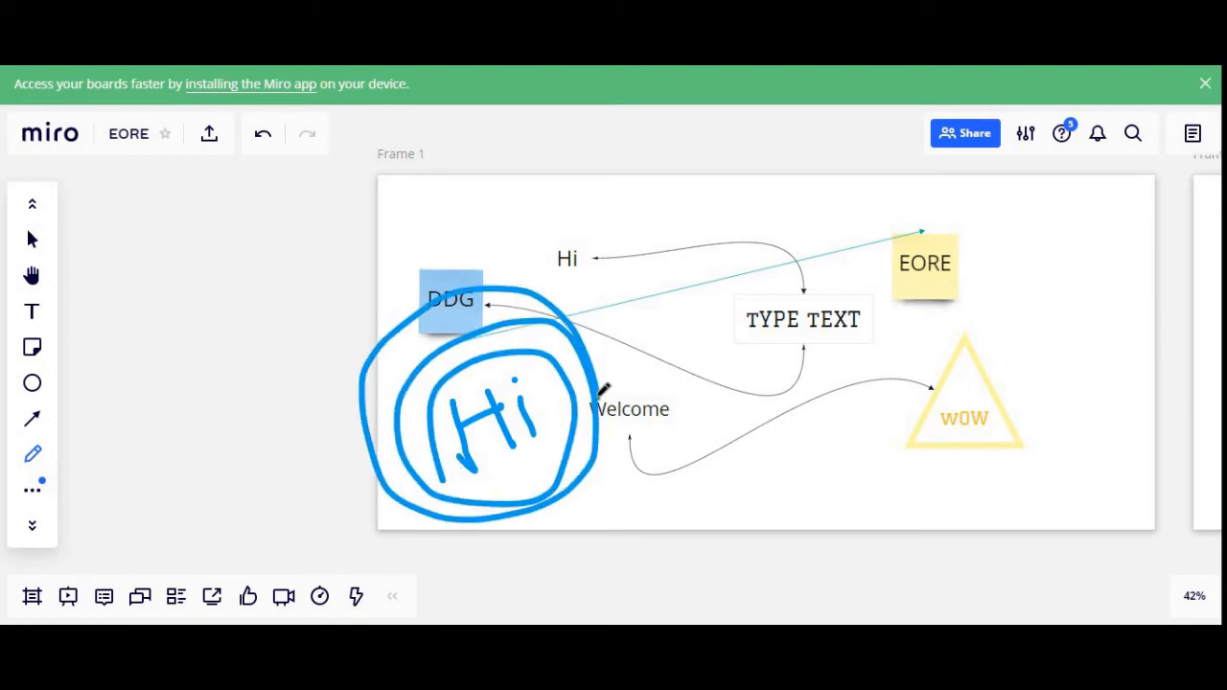
- Post the comment "nice idea" on the upper corner of the "EORE" sticky note
click(35, 529)
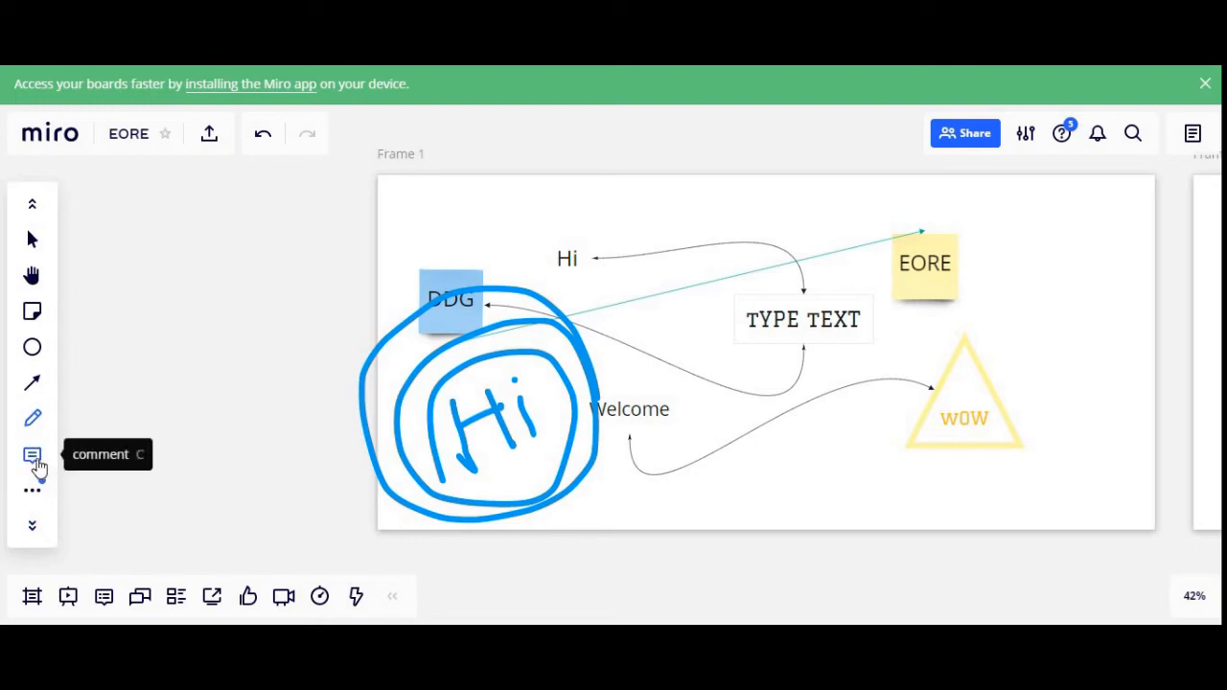
click(33, 460)
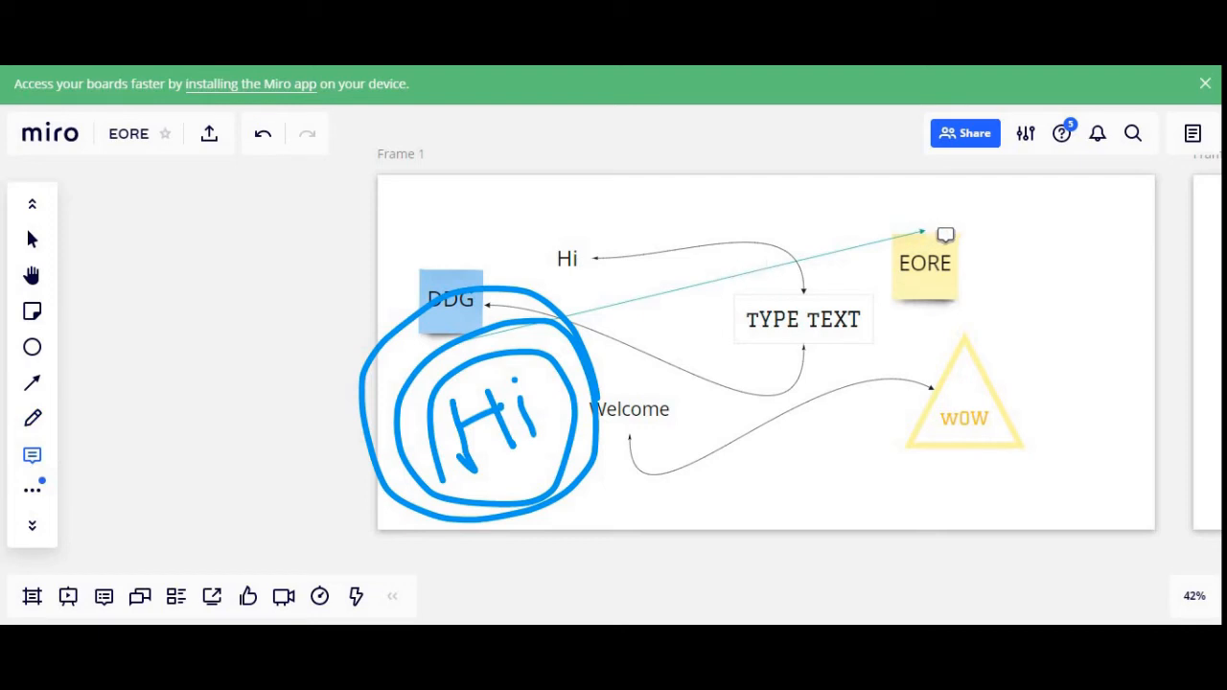
click(945, 238)
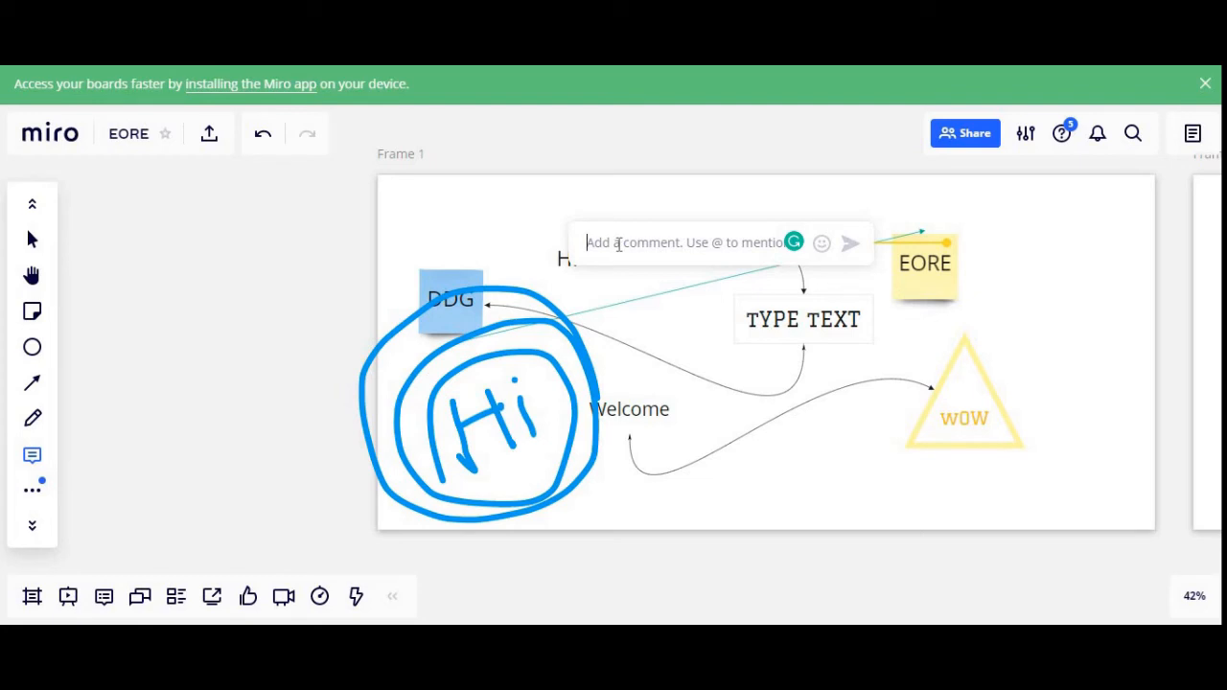
text(nICE)
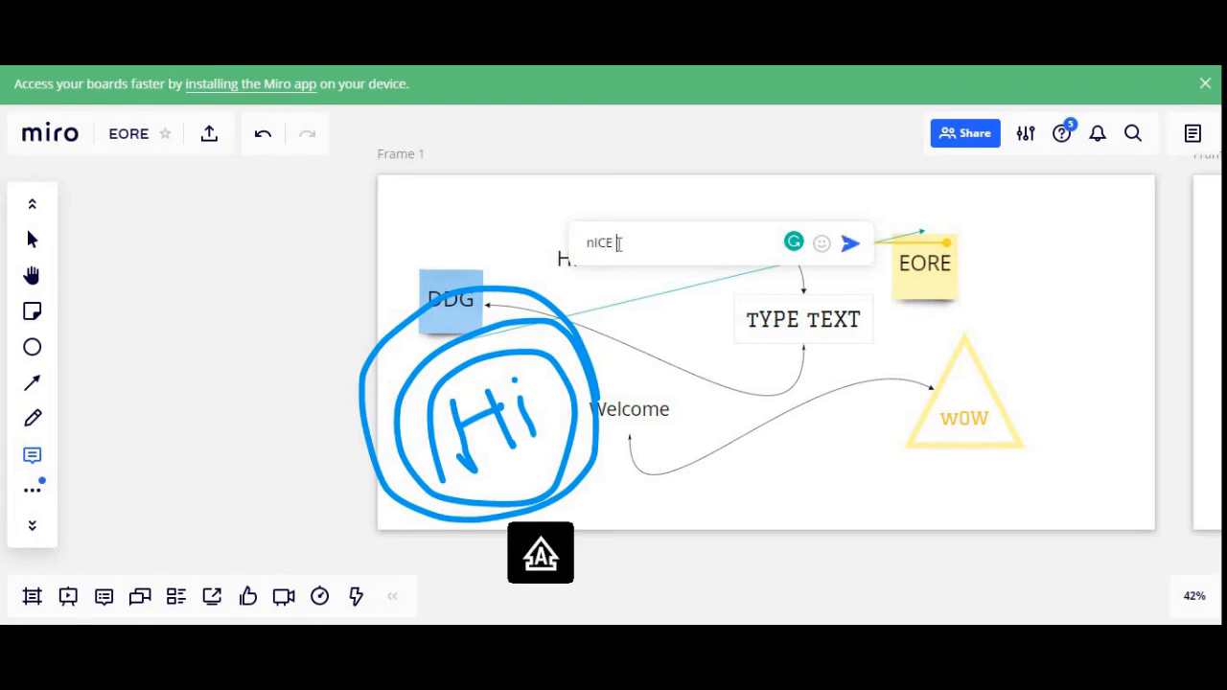
text( IDE)
key(BackSpace)
key(BackSpace)
key(BackSpace)
key(BackSpace)
key(BackSpace)
text(niceidea)
click(610, 243)
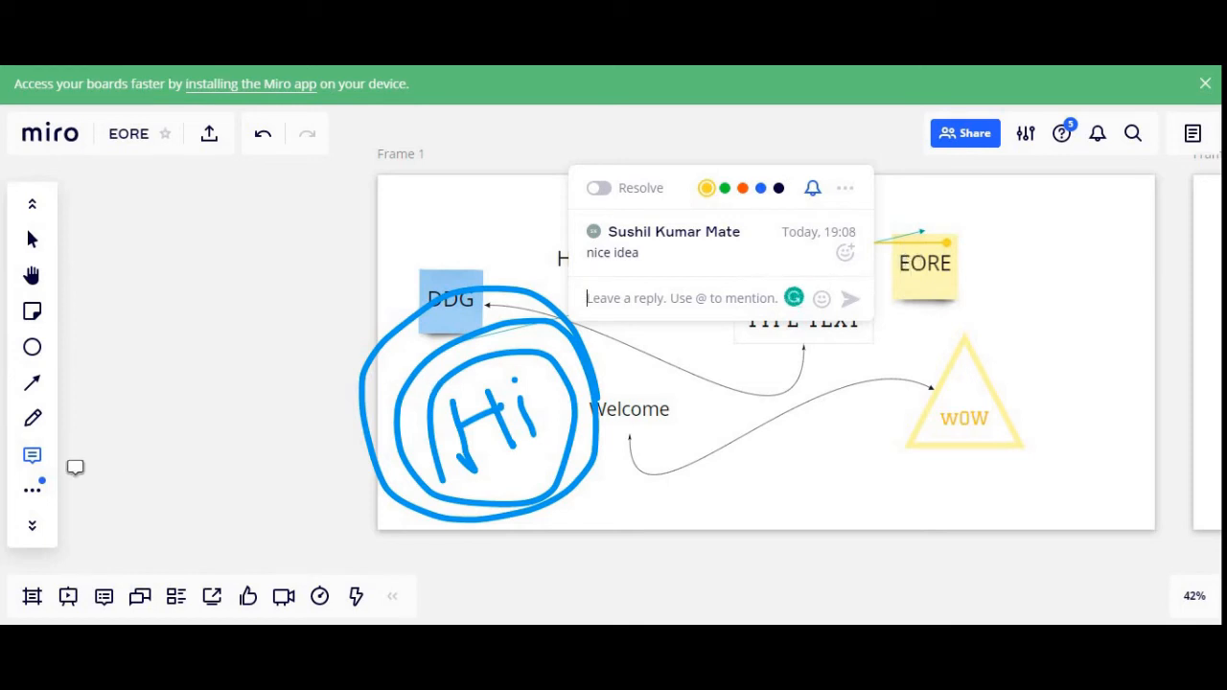
click(32, 455)
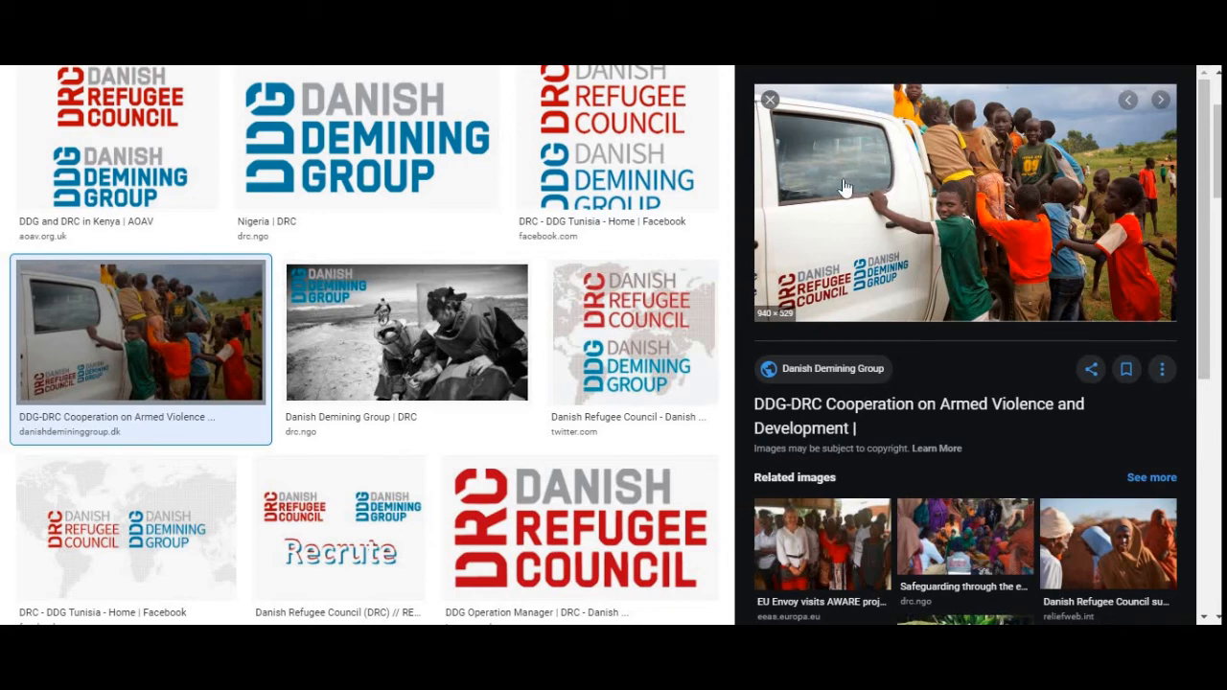
- Copy the previewed photo of children on the white DDG-DRC vehicle from the image search and switch back to Miro
right_click(854, 171)
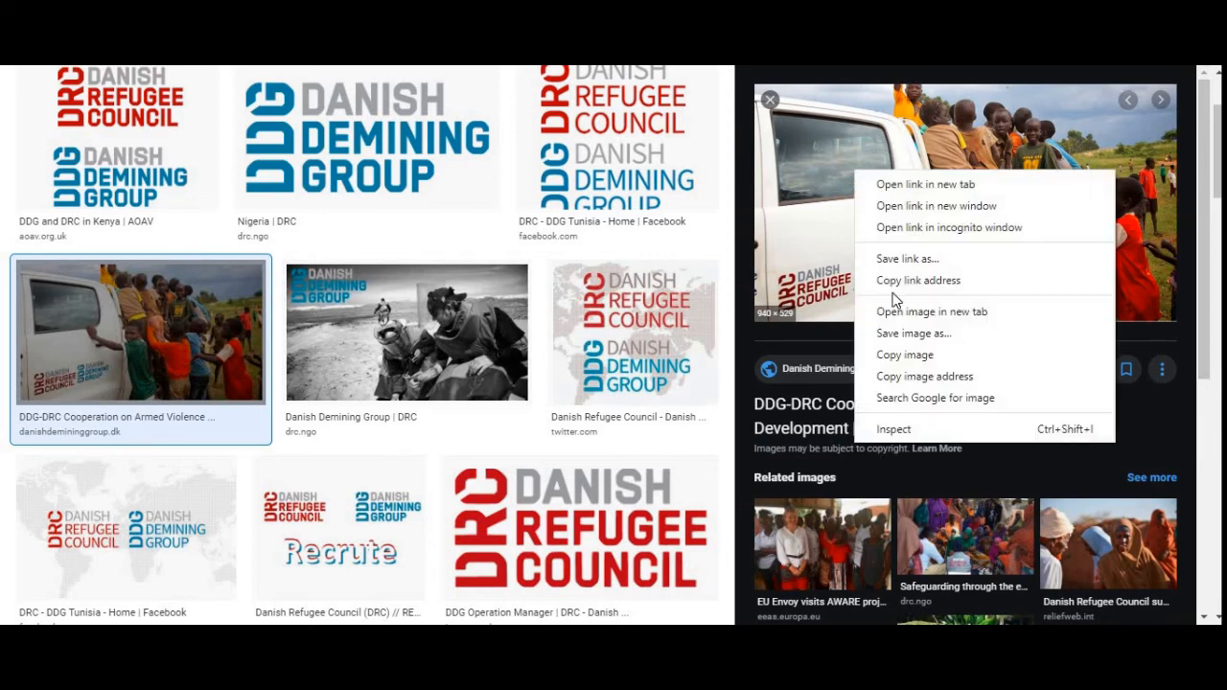
click(869, 351)
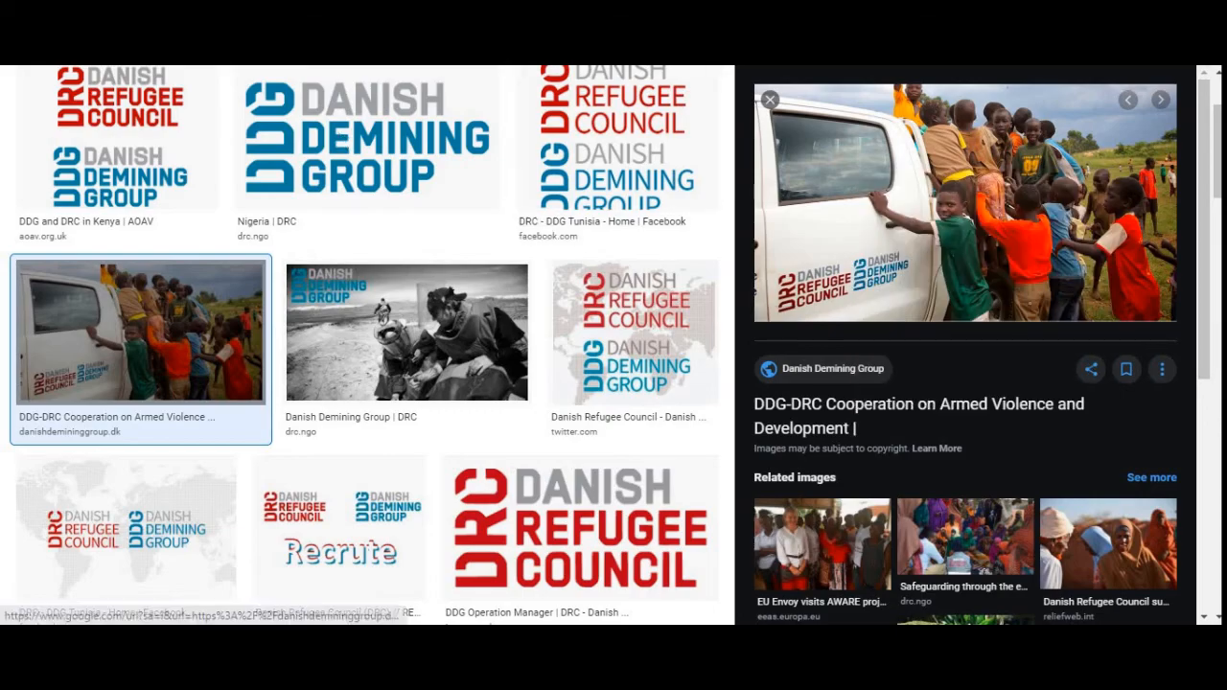
key(ctrl+Tab)
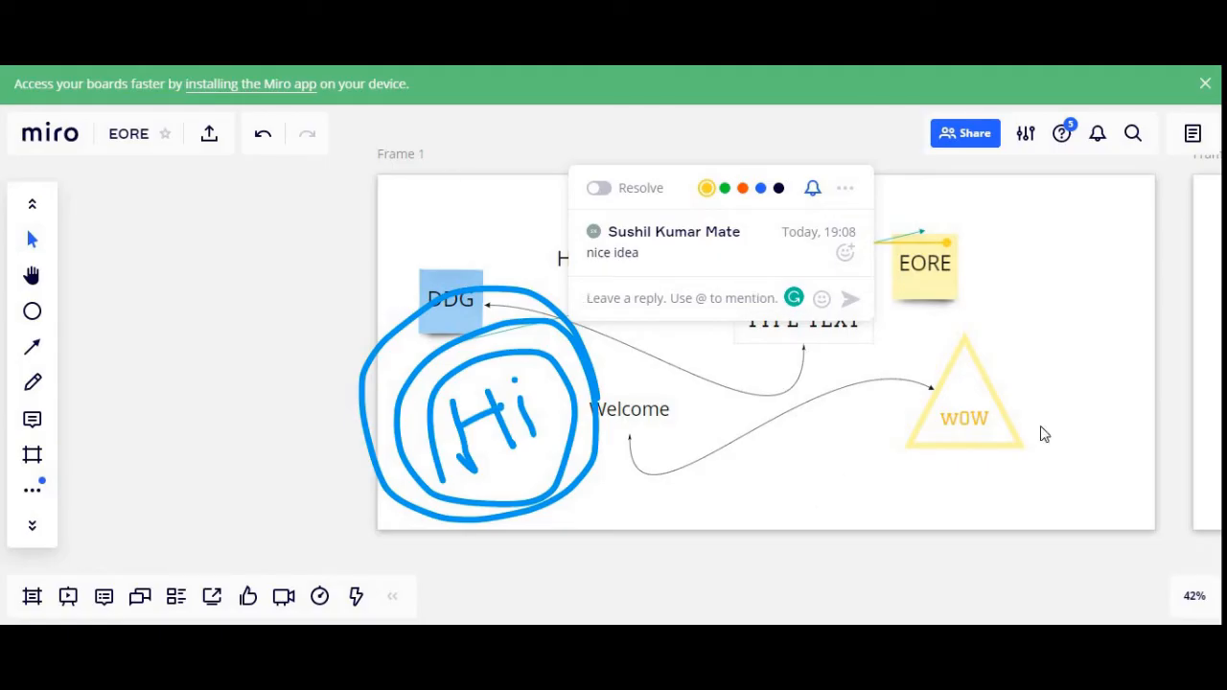
- Paste the copied vehicle photo into the upper part of the empty Frame 2
click(32, 277)
drag(955, 359, 546, 332)
drag(926, 337, 490, 373)
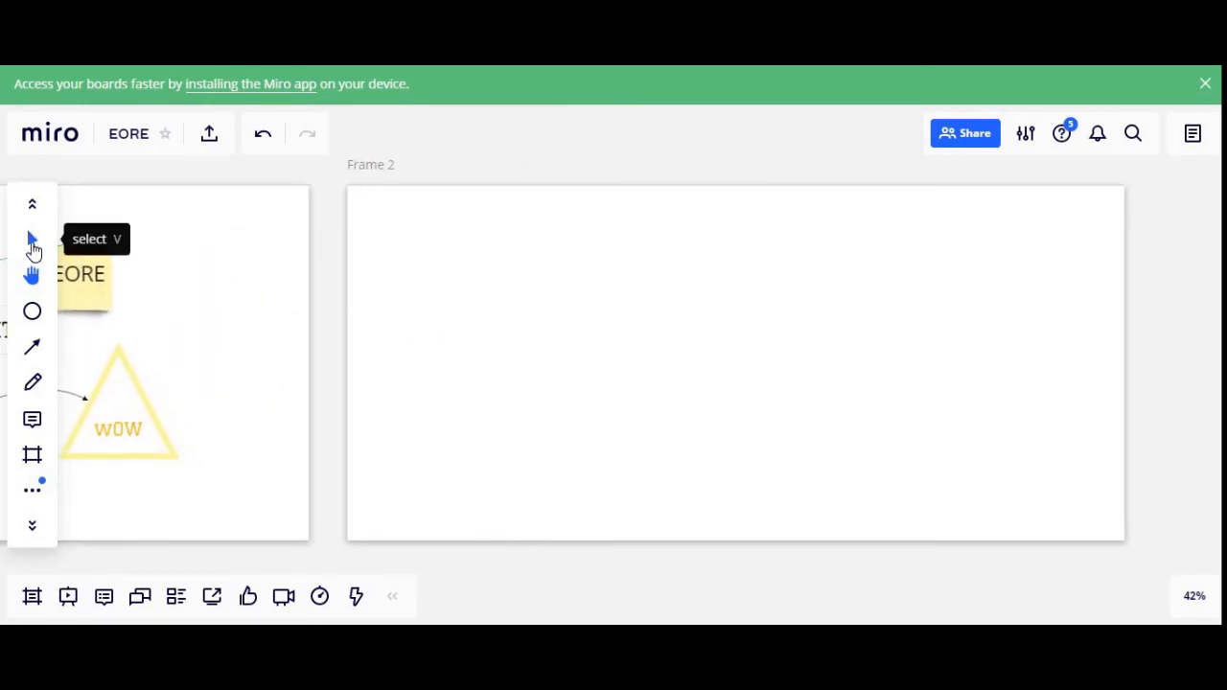
click(32, 241)
right_click(466, 319)
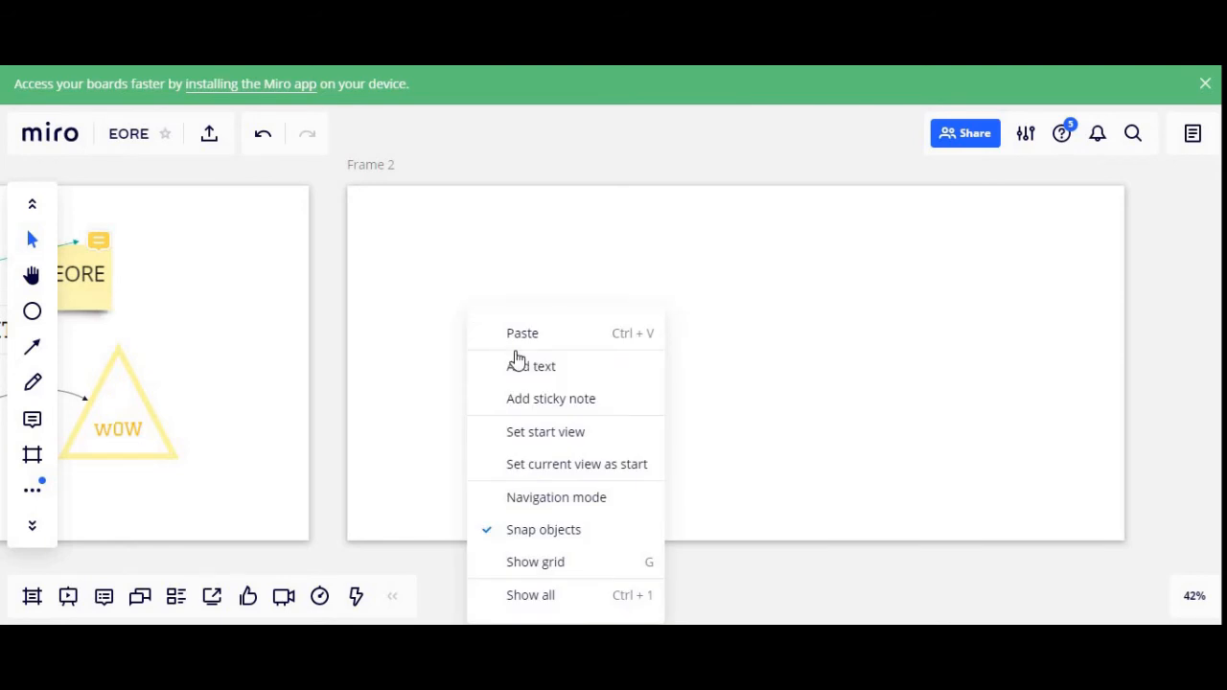
click(516, 345)
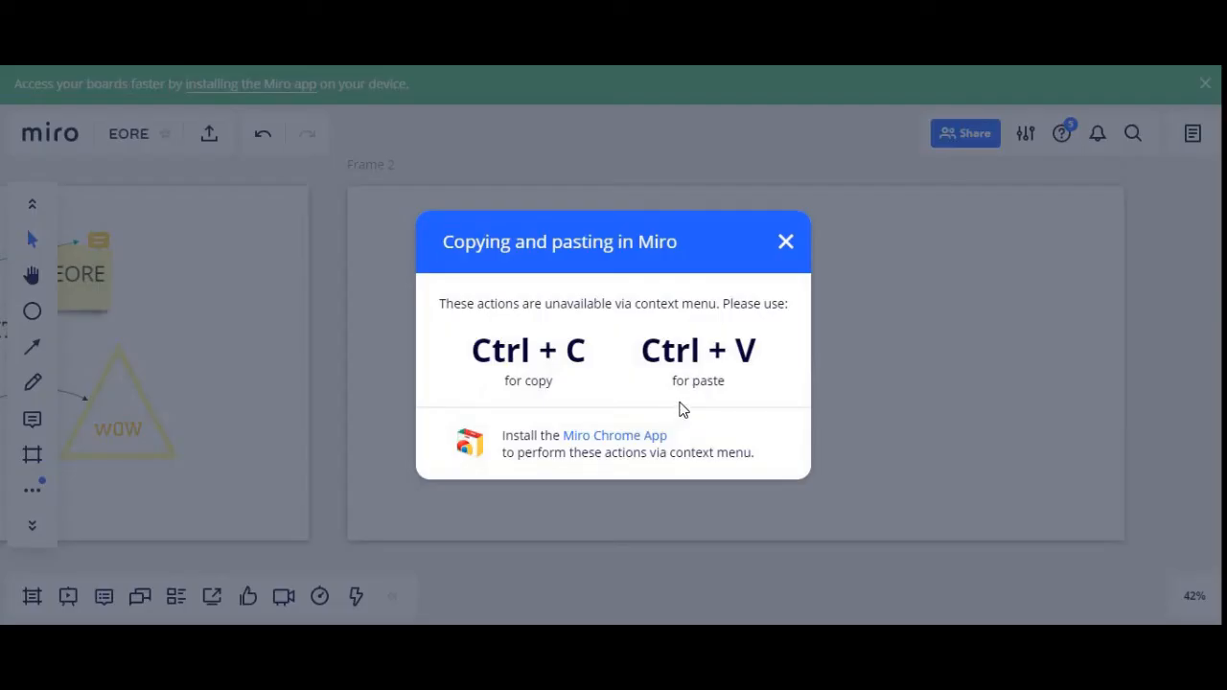
click(786, 242)
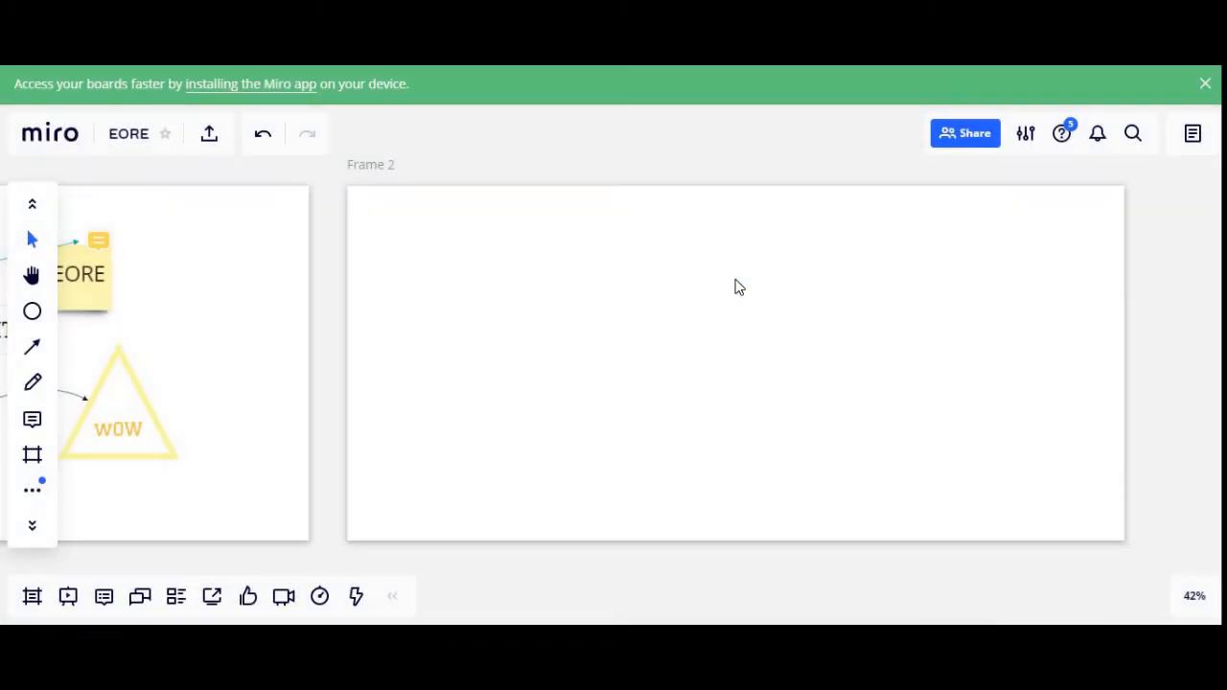
key(ctrl+v)
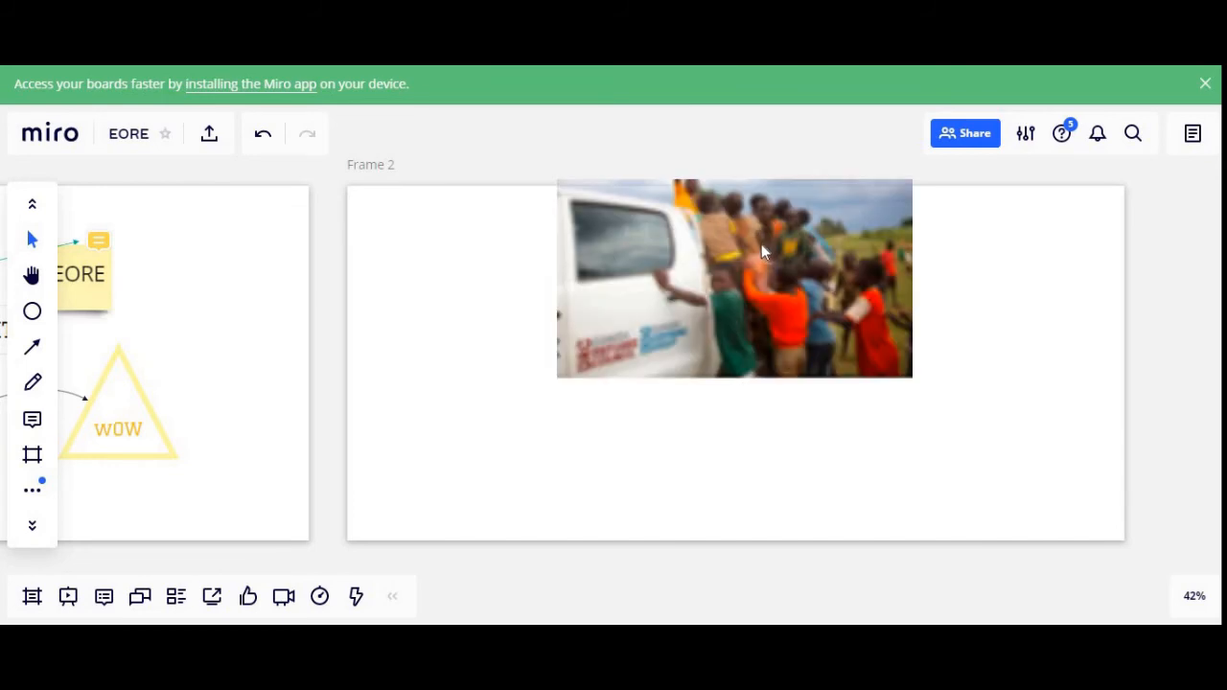
- Move the vehicle photo to the upper-left corner area of Frame 2 and shrink it to about two-thirds of its width
drag(761, 246, 595, 292)
click(603, 316)
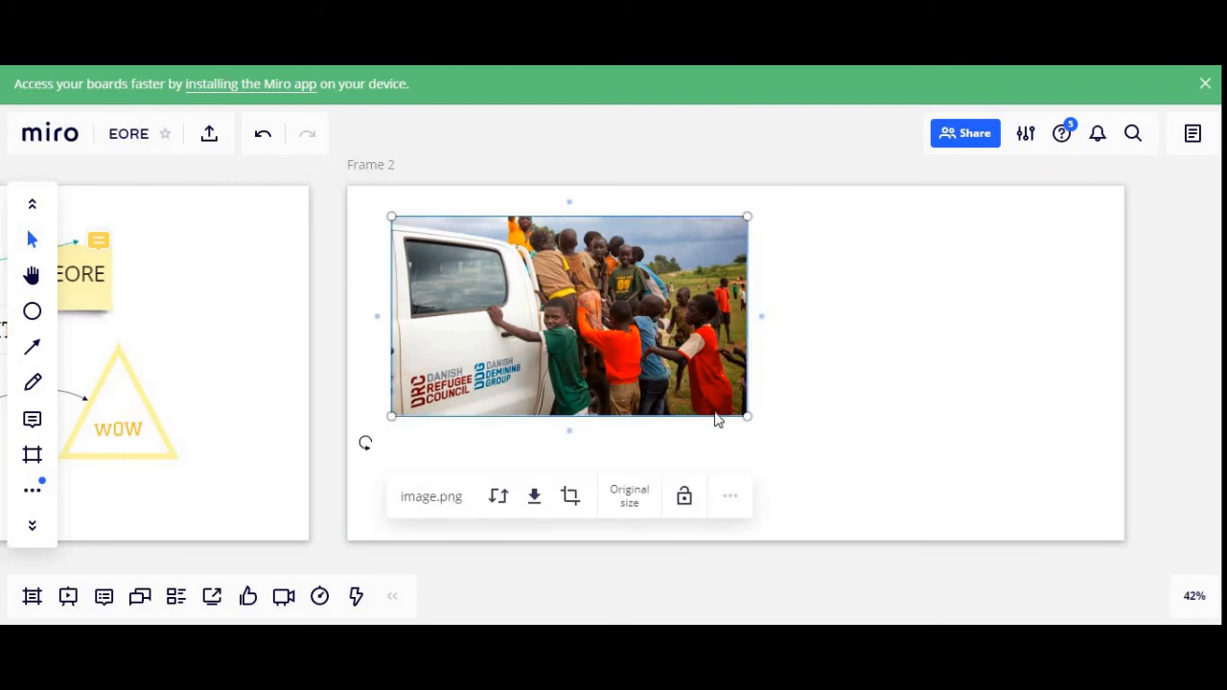
drag(725, 407, 639, 355)
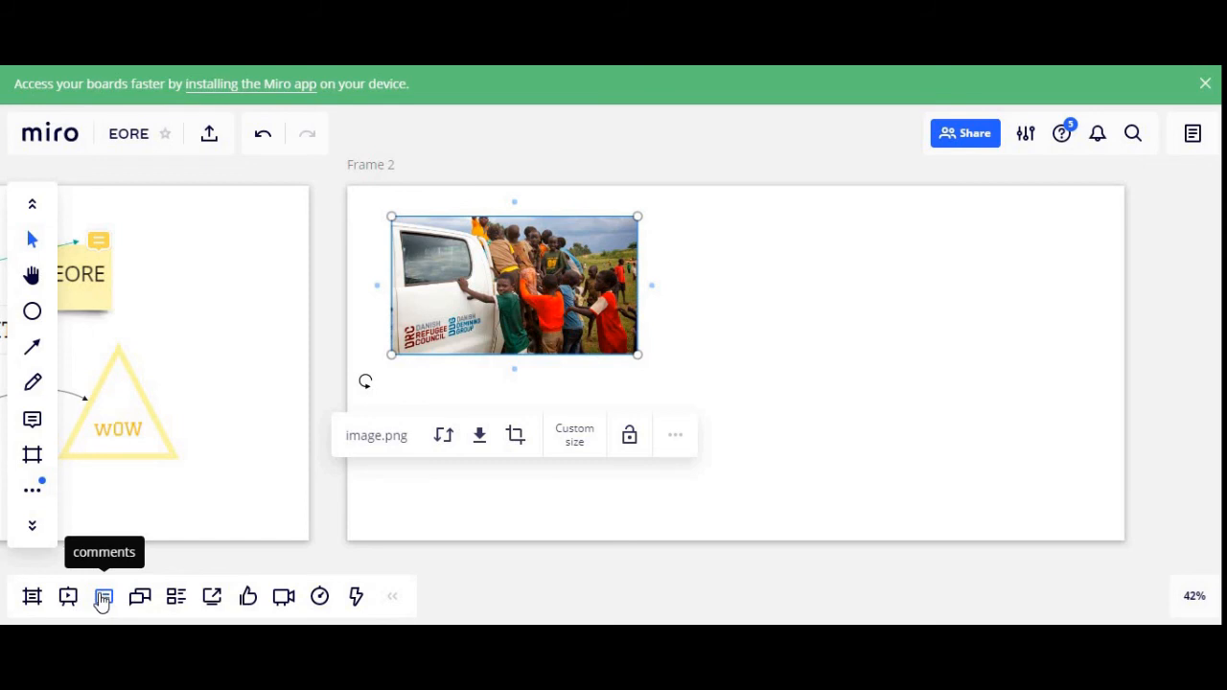
- Display the list of frames and look over the contents of Frame 1 and Frame 2 on the board
click(32, 597)
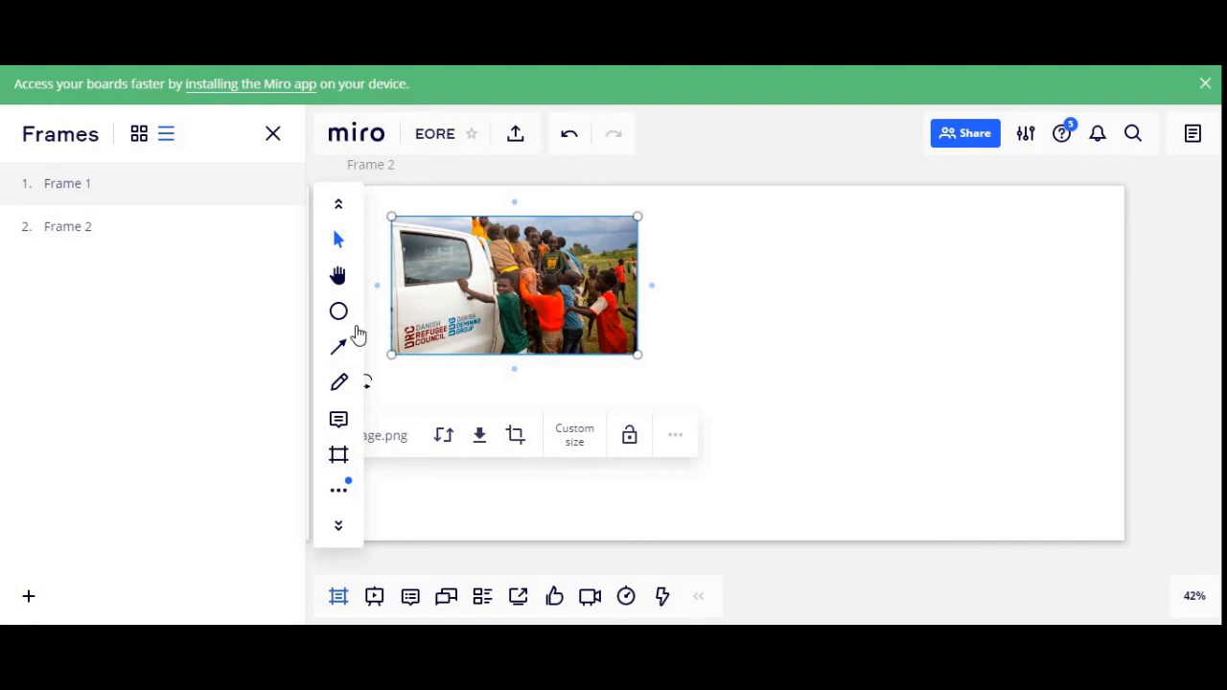
click(338, 275)
drag(532, 309, 965, 304)
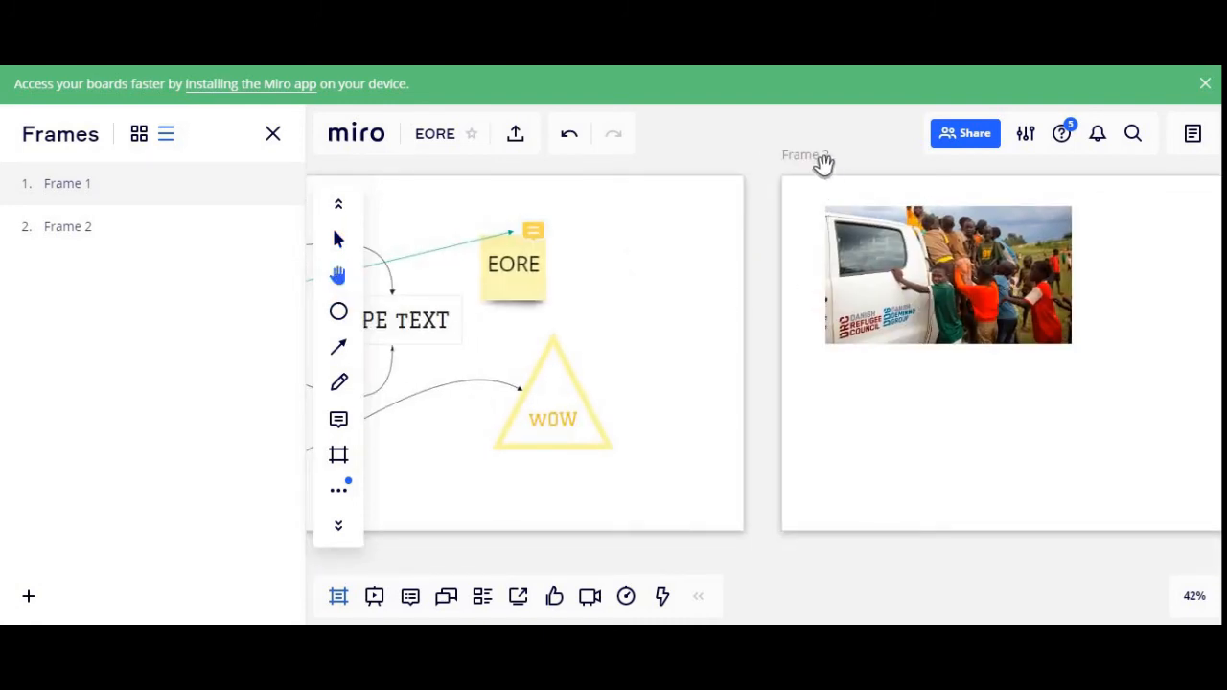
drag(770, 335, 1203, 381)
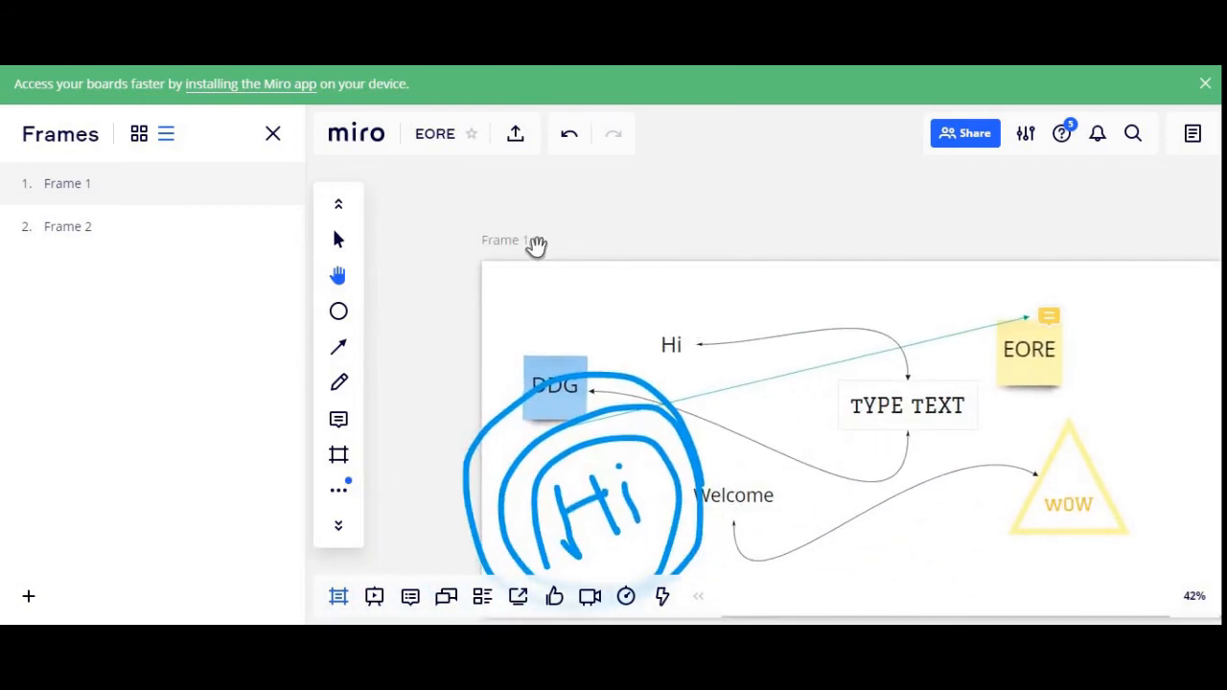
drag(843, 415, 708, 350)
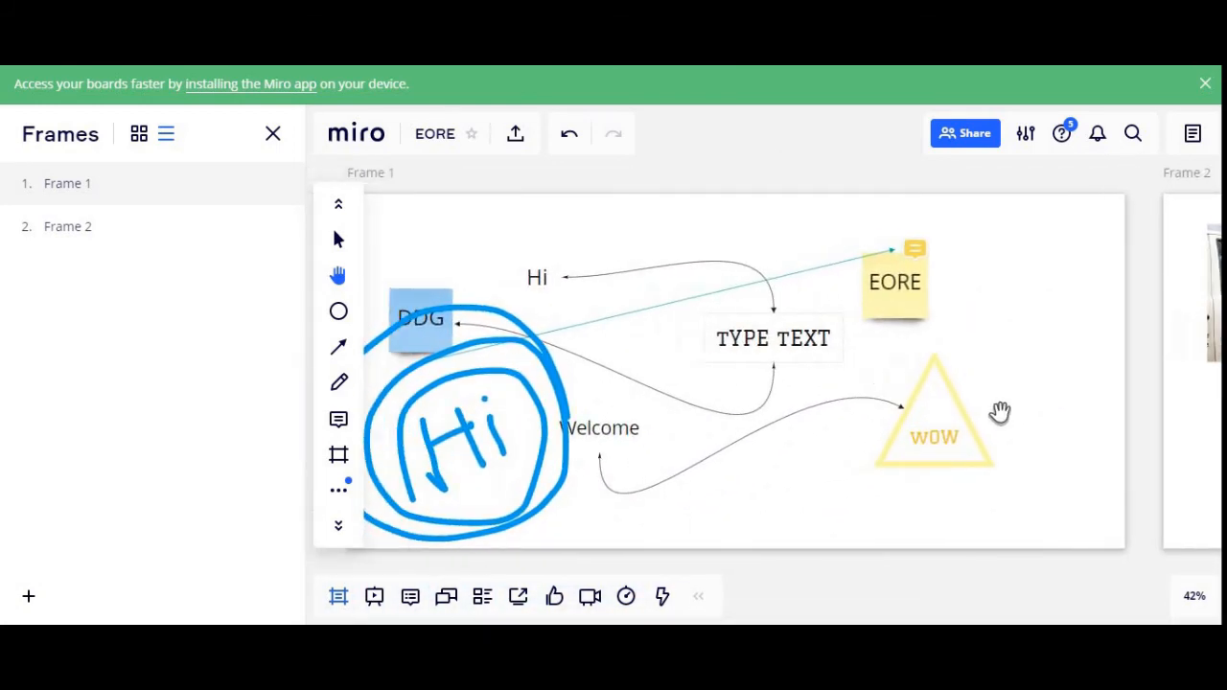
drag(949, 415, 676, 420)
drag(992, 438, 527, 455)
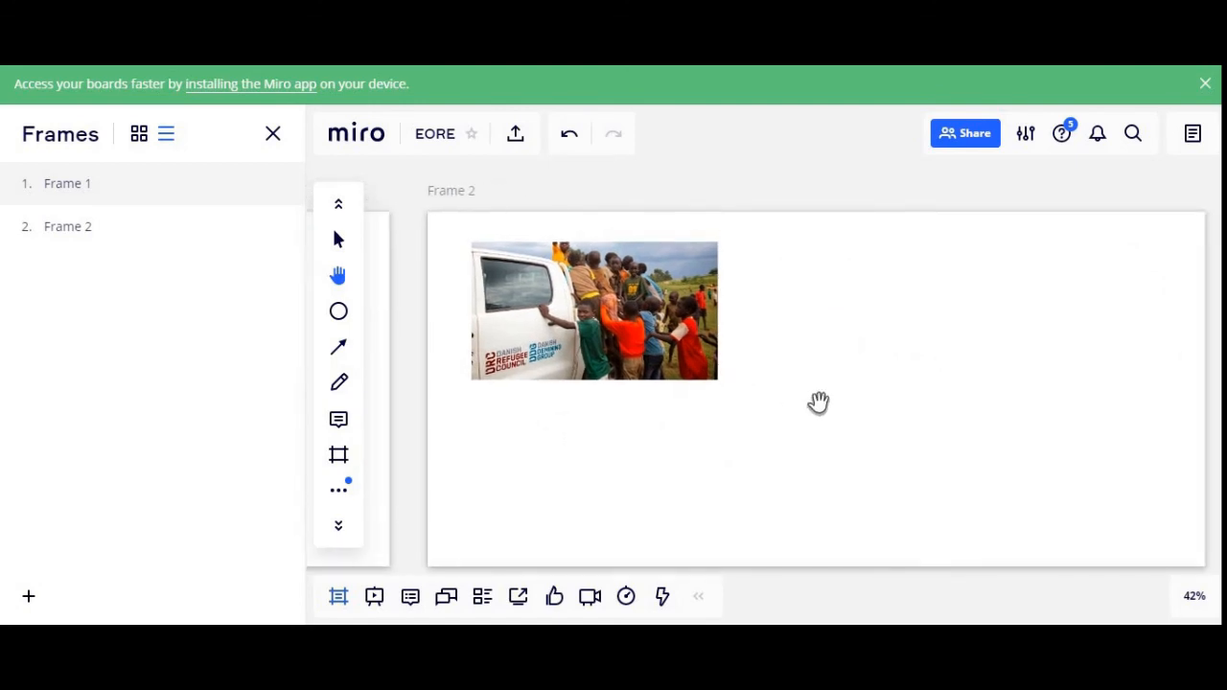
drag(818, 403, 810, 381)
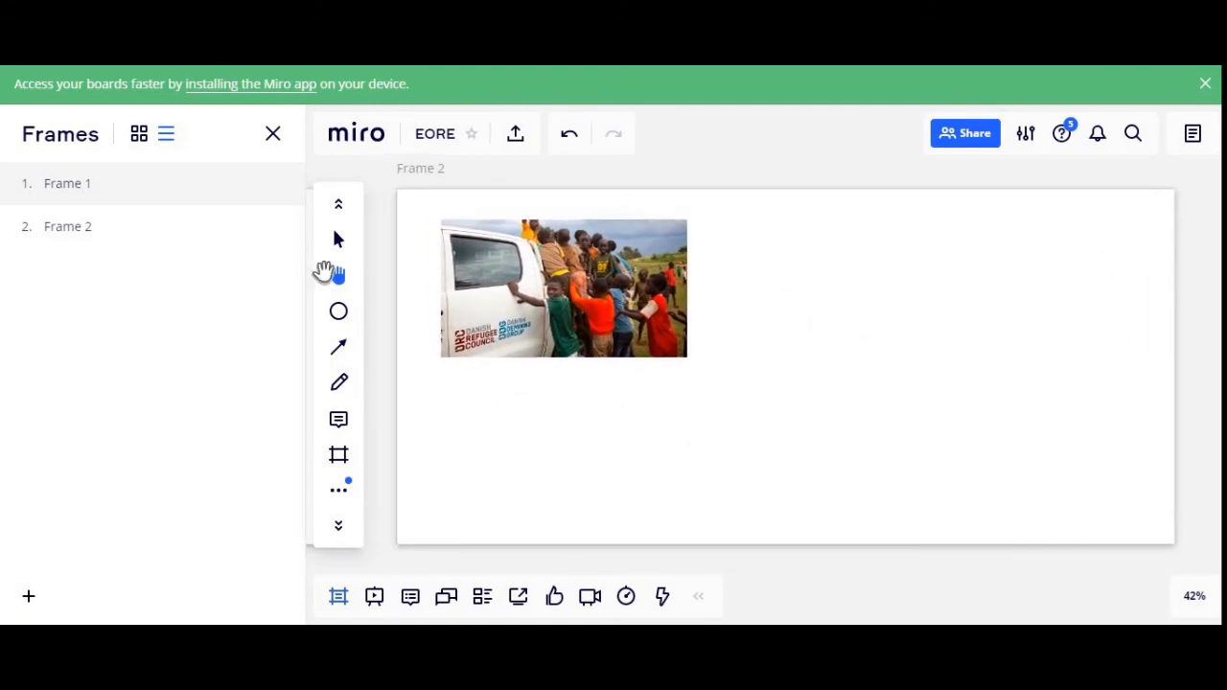
- Add a new frame below Frame 2 in the frames list and name it "Frame 3"
click(280, 231)
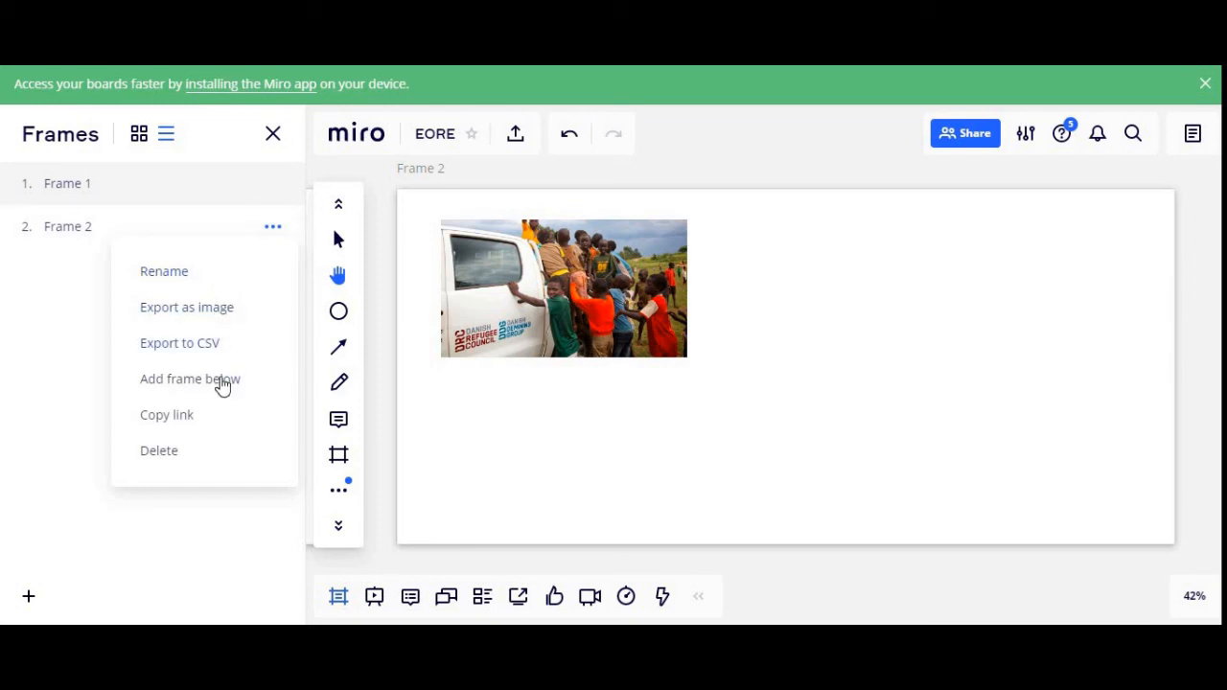
click(223, 380)
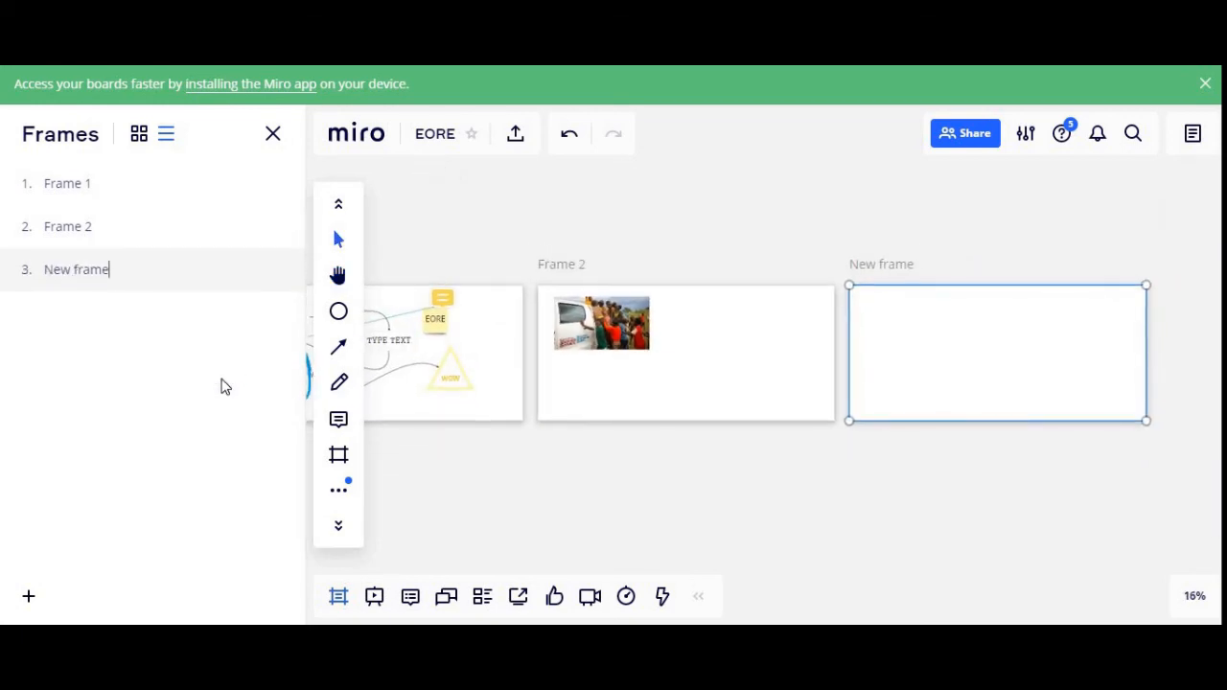
key(BackSpace)
key(BackSpace)
key(BackSpace)
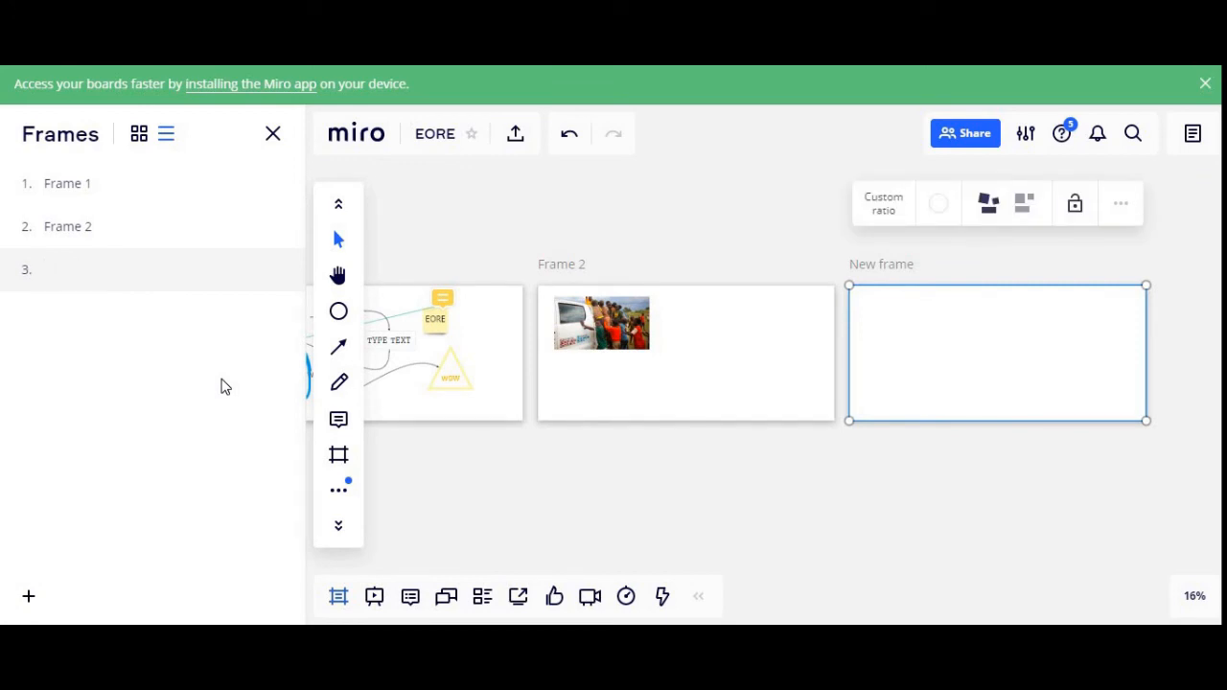
text(f)
key(BackSpace)
text(F)
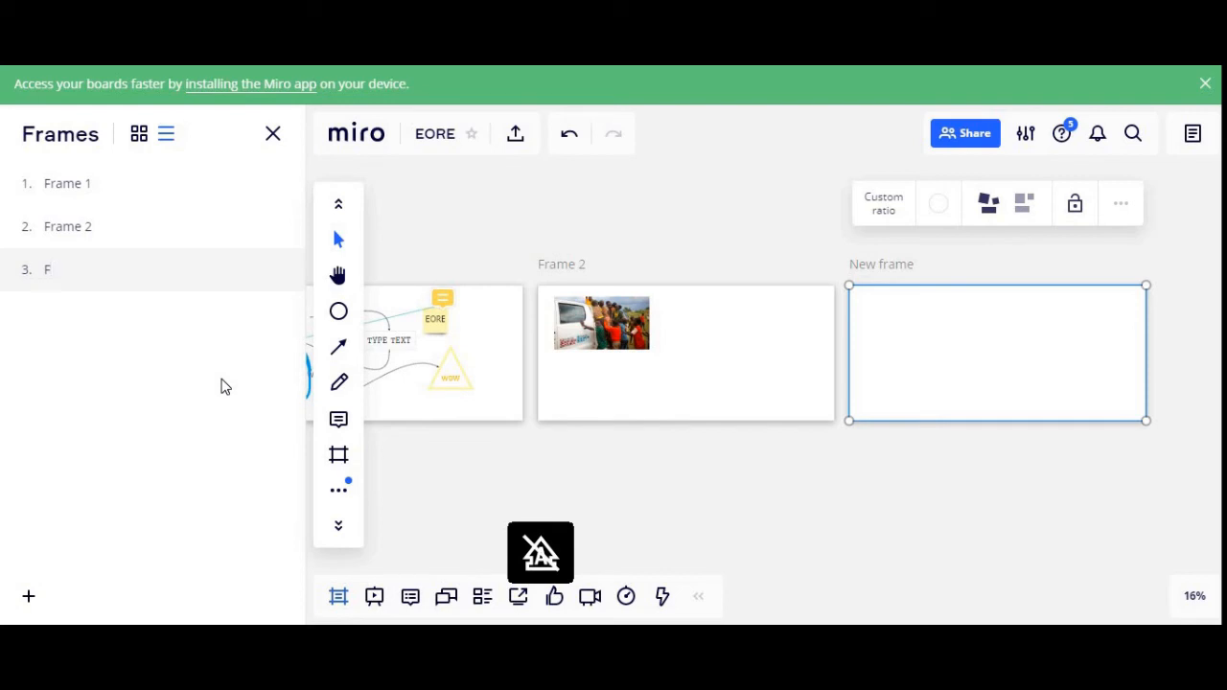
text(rame 3)
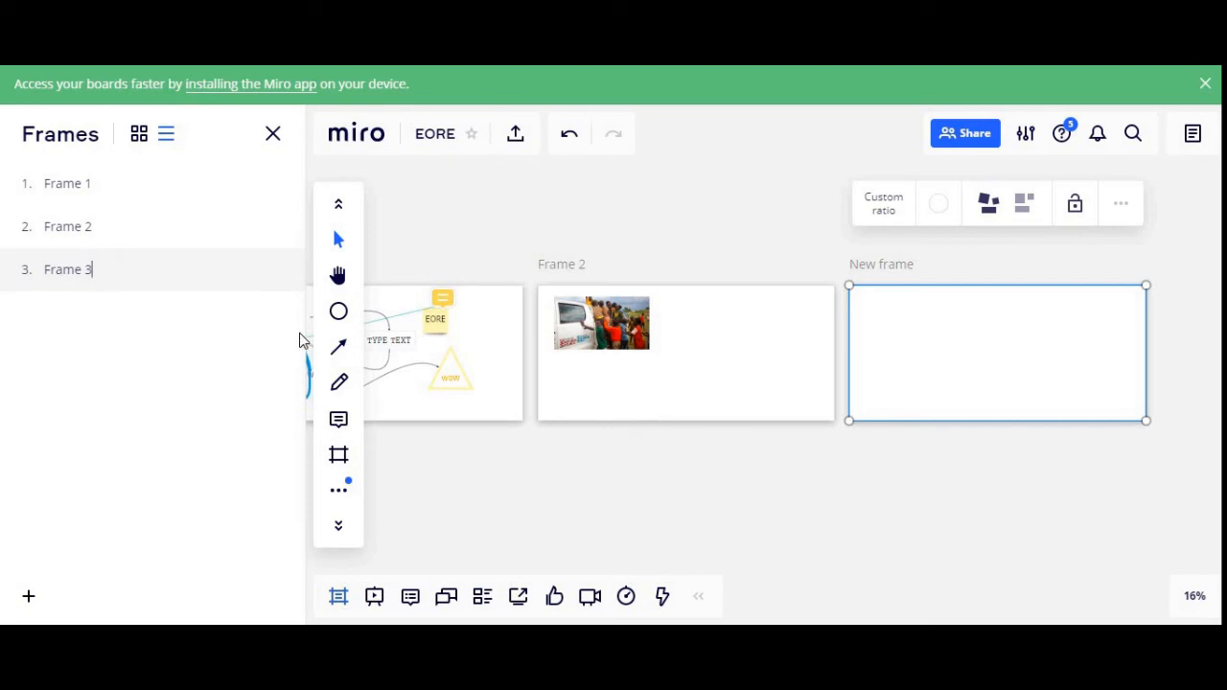
key(Return)
- Step through the frames in presentation mode back to Frame 1 and view the board's comments list
click(375, 598)
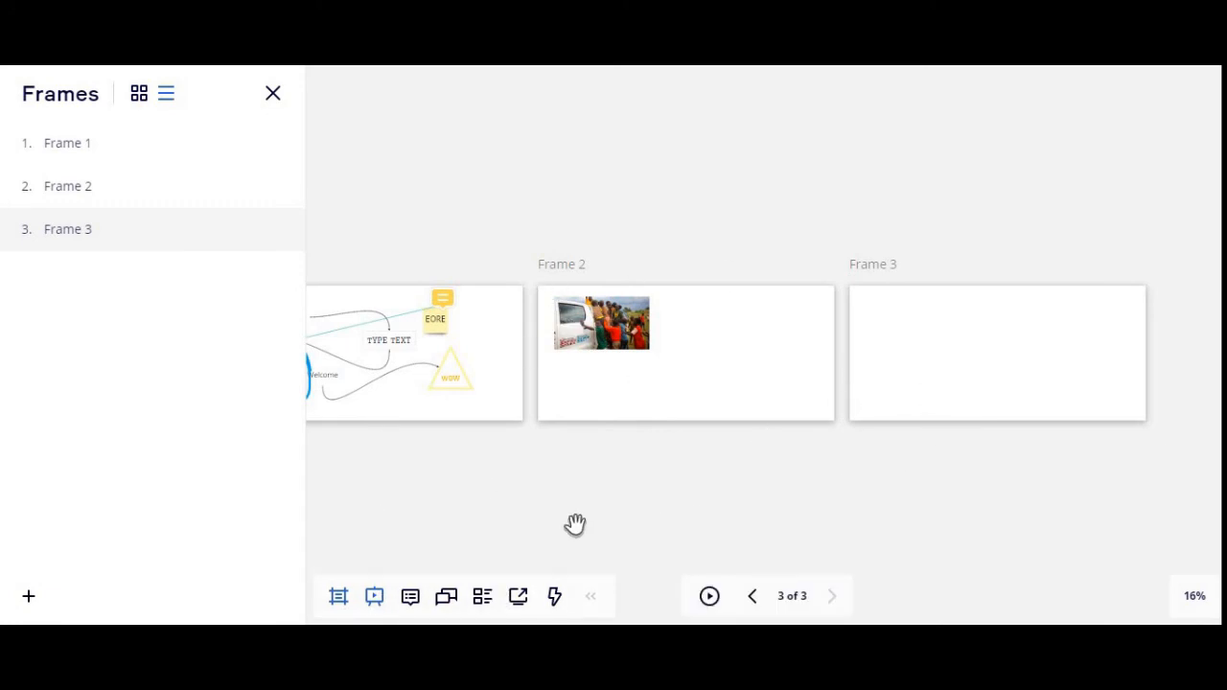
click(754, 598)
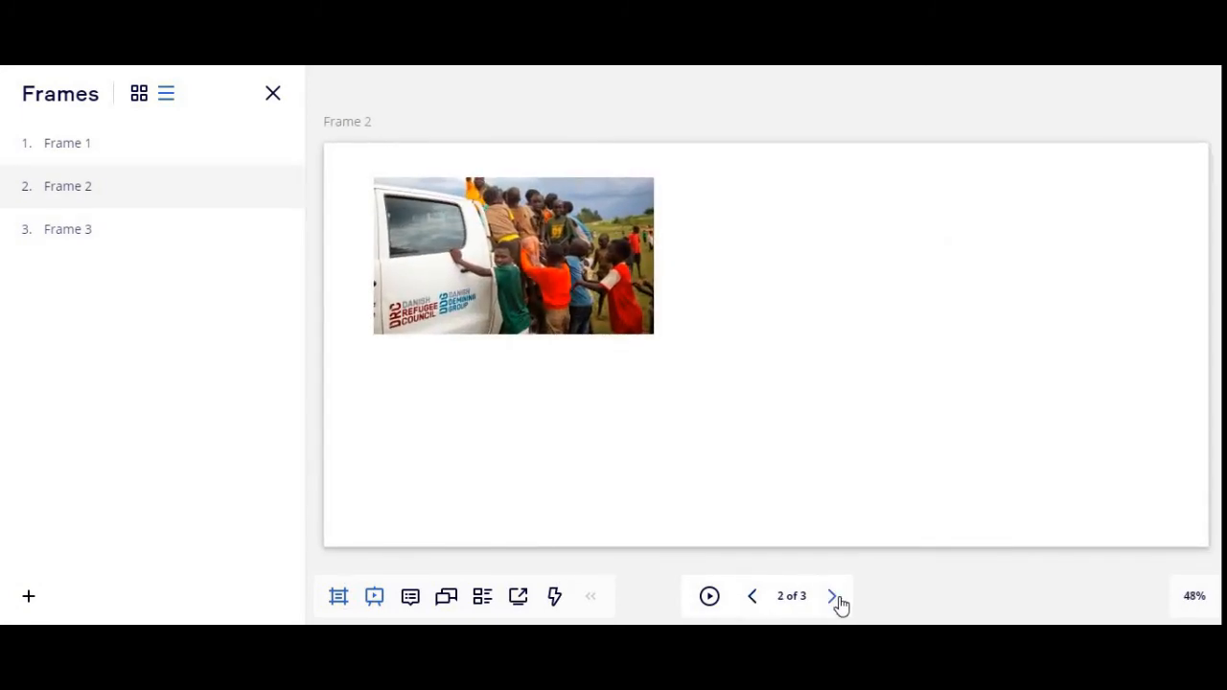
click(838, 600)
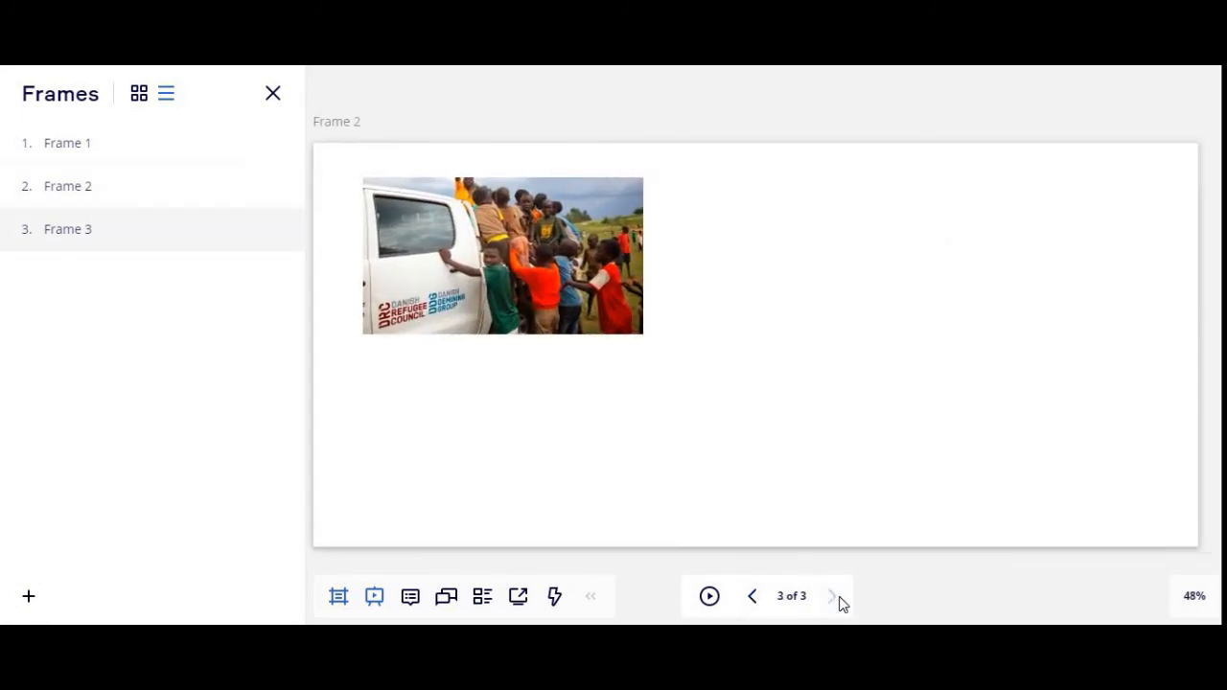
click(753, 607)
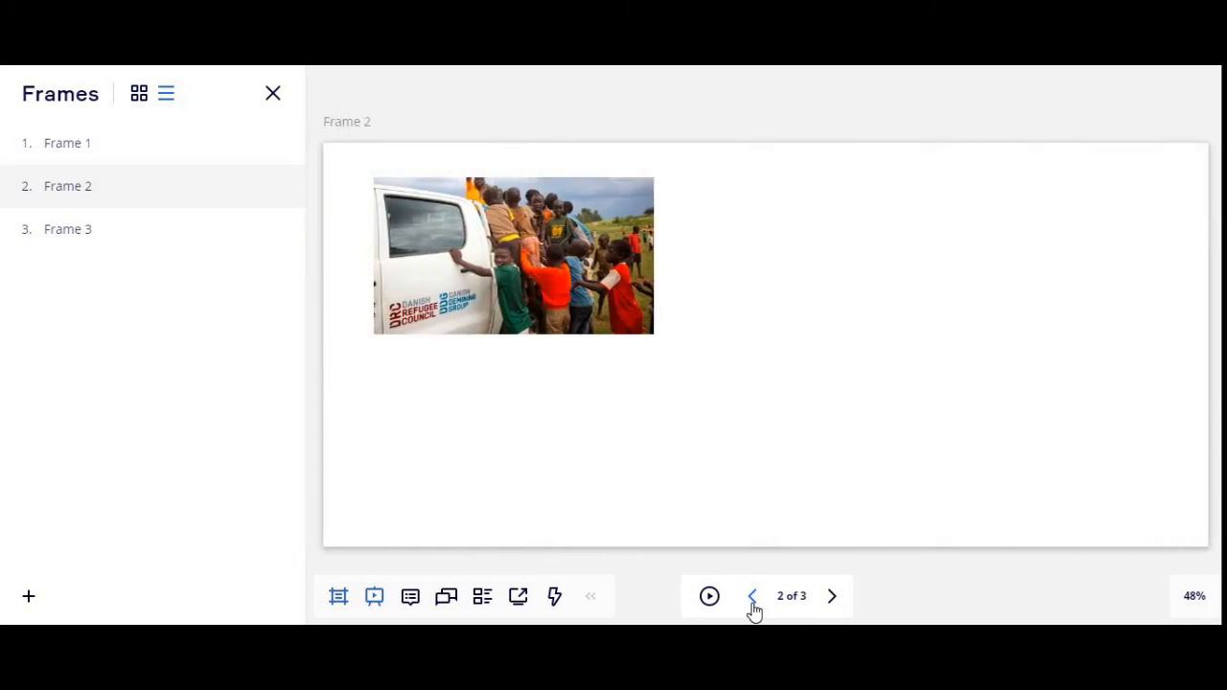
click(753, 607)
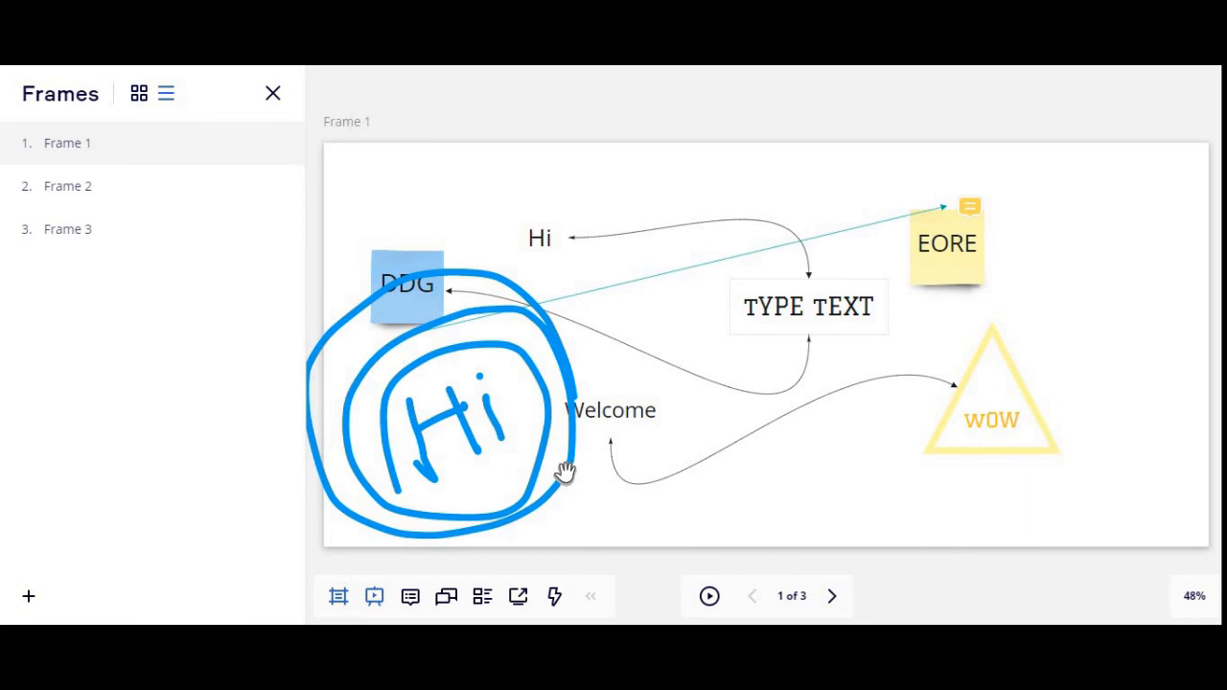
click(413, 599)
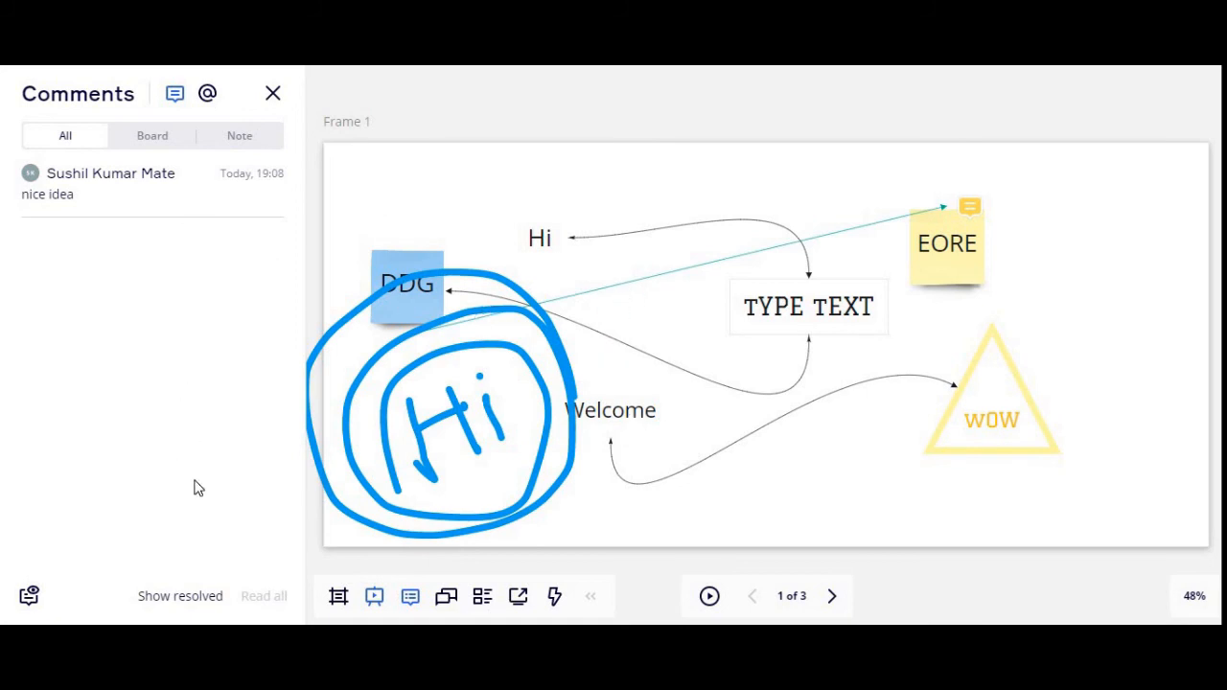
- Send the message "Hi" in the board chat
click(446, 597)
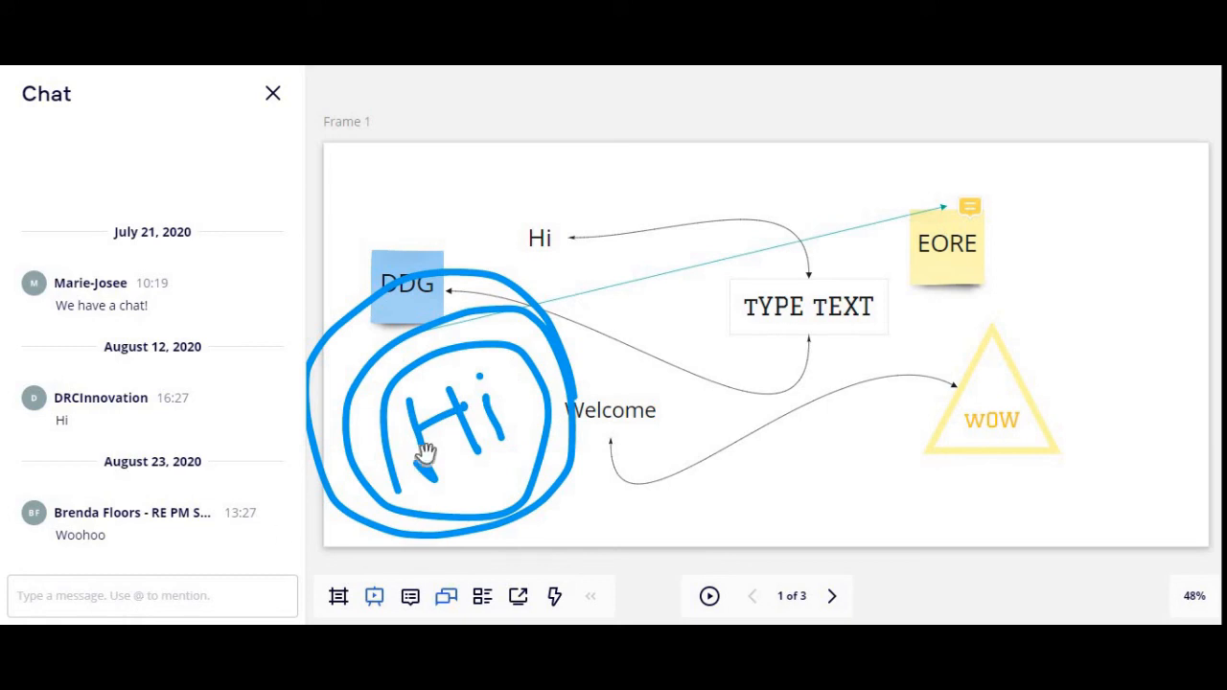
click(165, 599)
text(Hi)
key(Return)
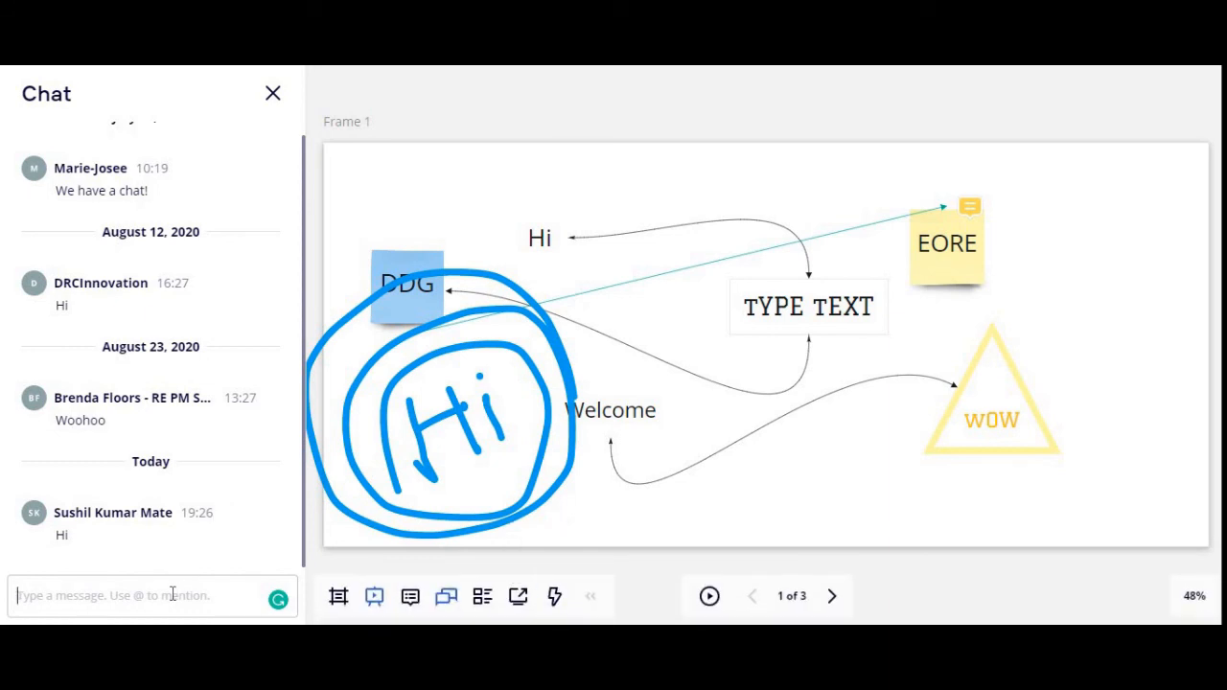
- Send a second board chat message reading "This is cool idea"
text(Thi is)
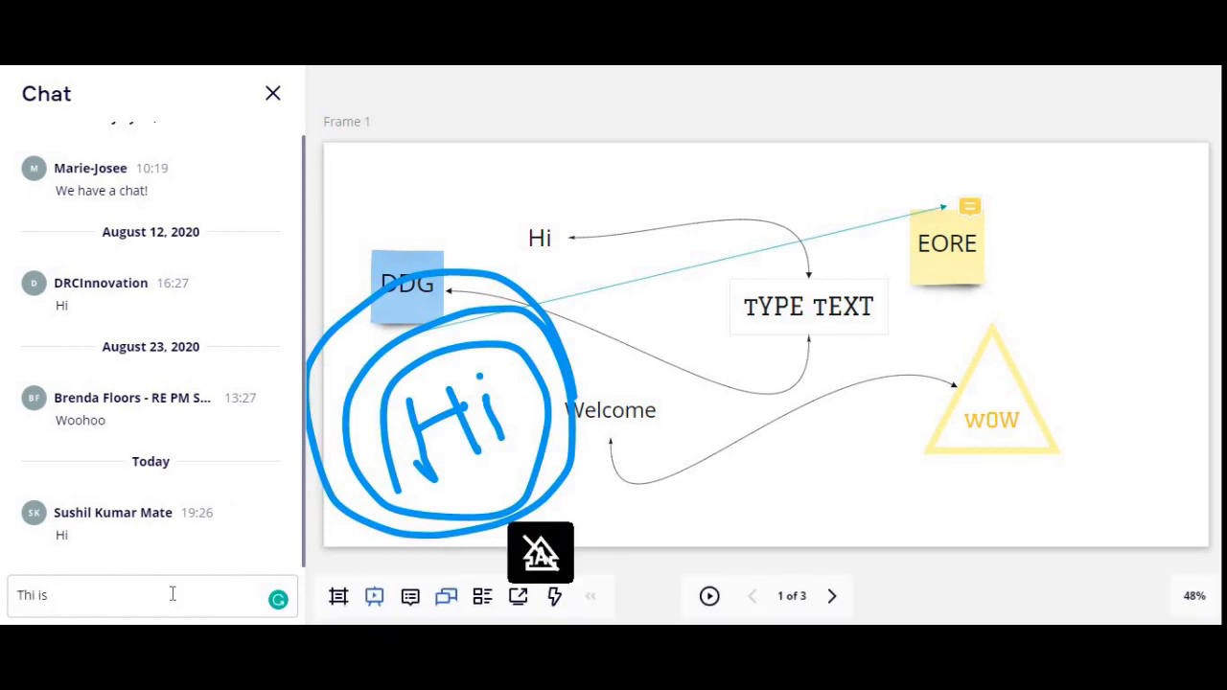
key(BackSpace)
key(BackSpace)
key(BackSpace)
key(BackSpace)
text(s is c)
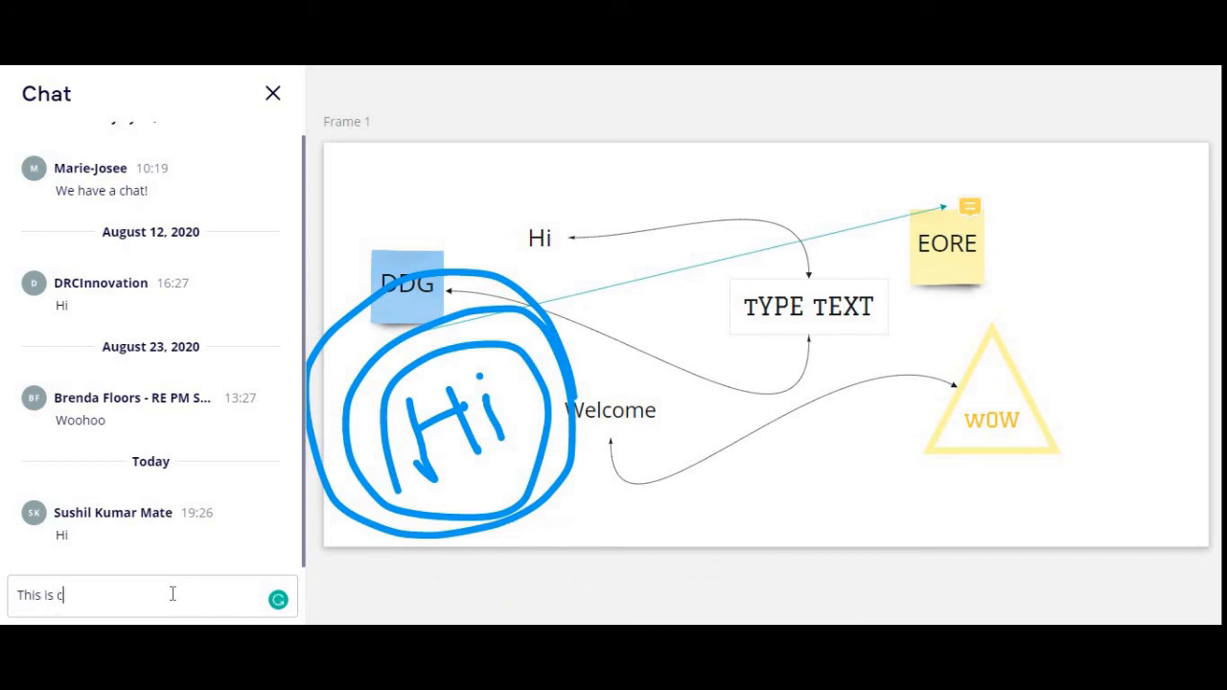
text(ool idea)
key(Return)
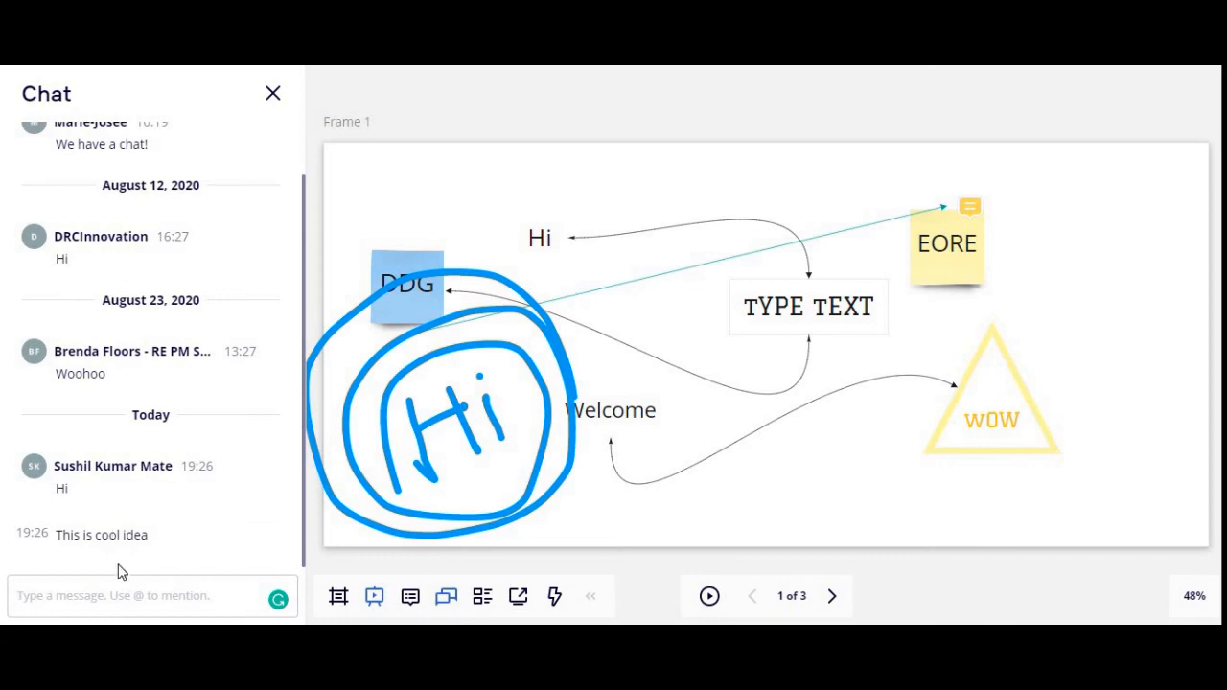
click(177, 586)
- Look through the cards, voting, video chat, timer and activity features, and close the activity list
click(482, 598)
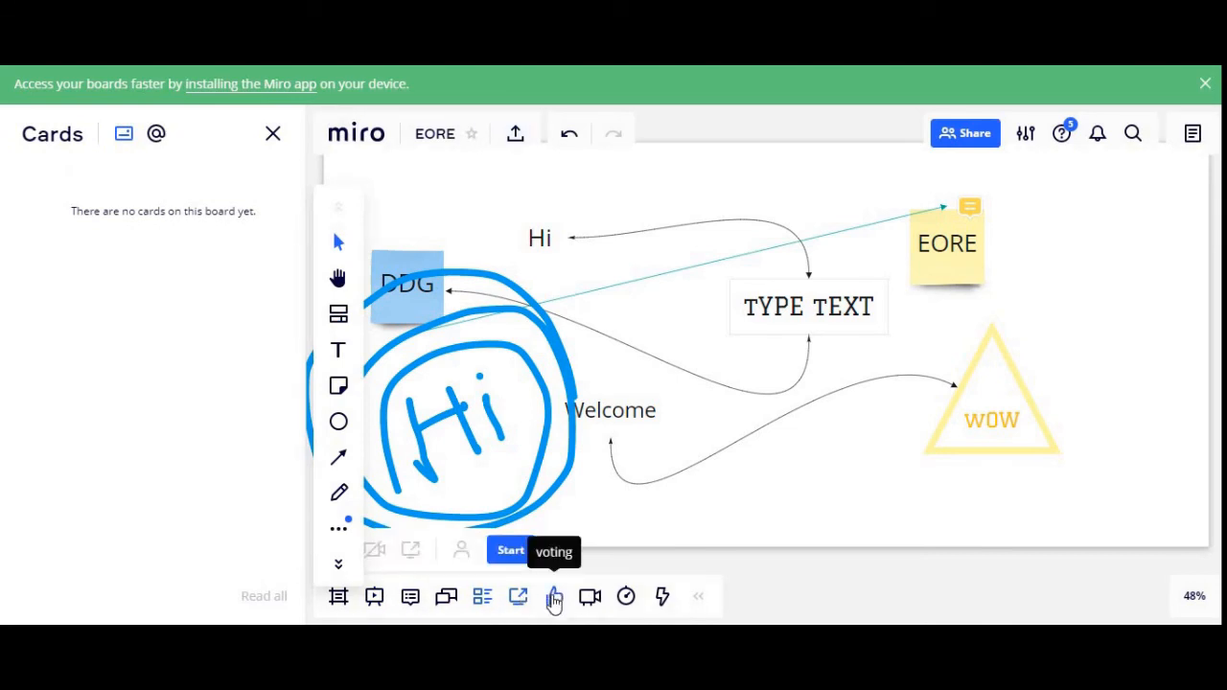
click(554, 599)
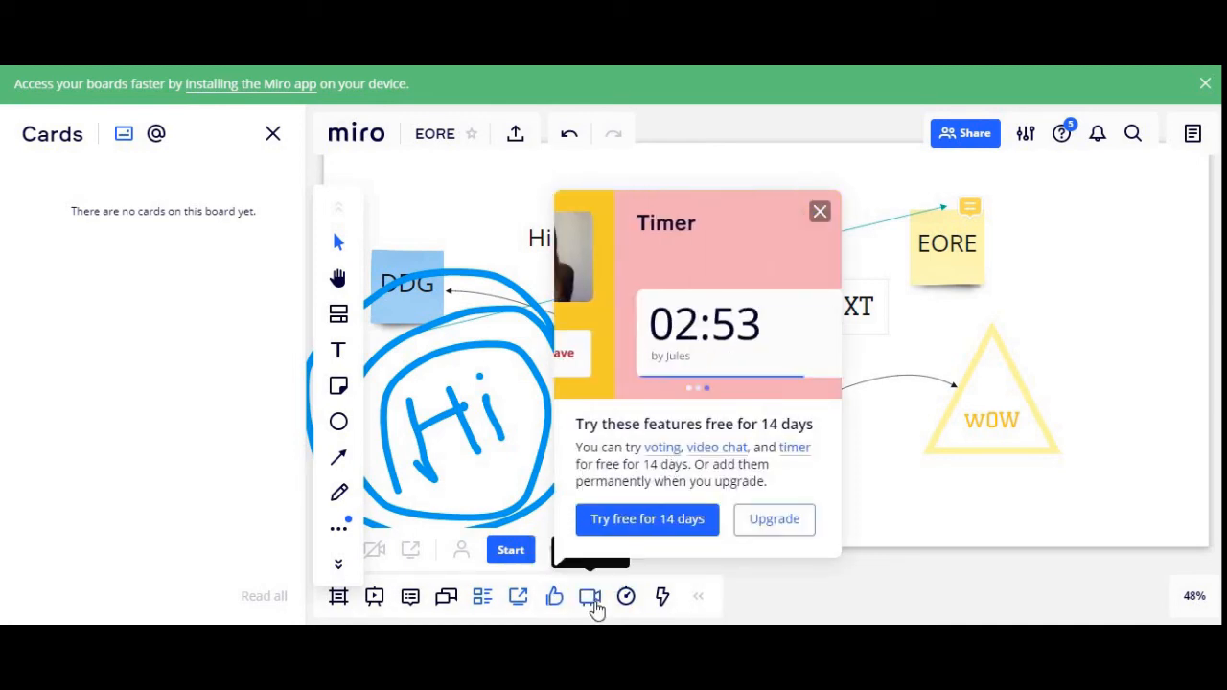
click(592, 598)
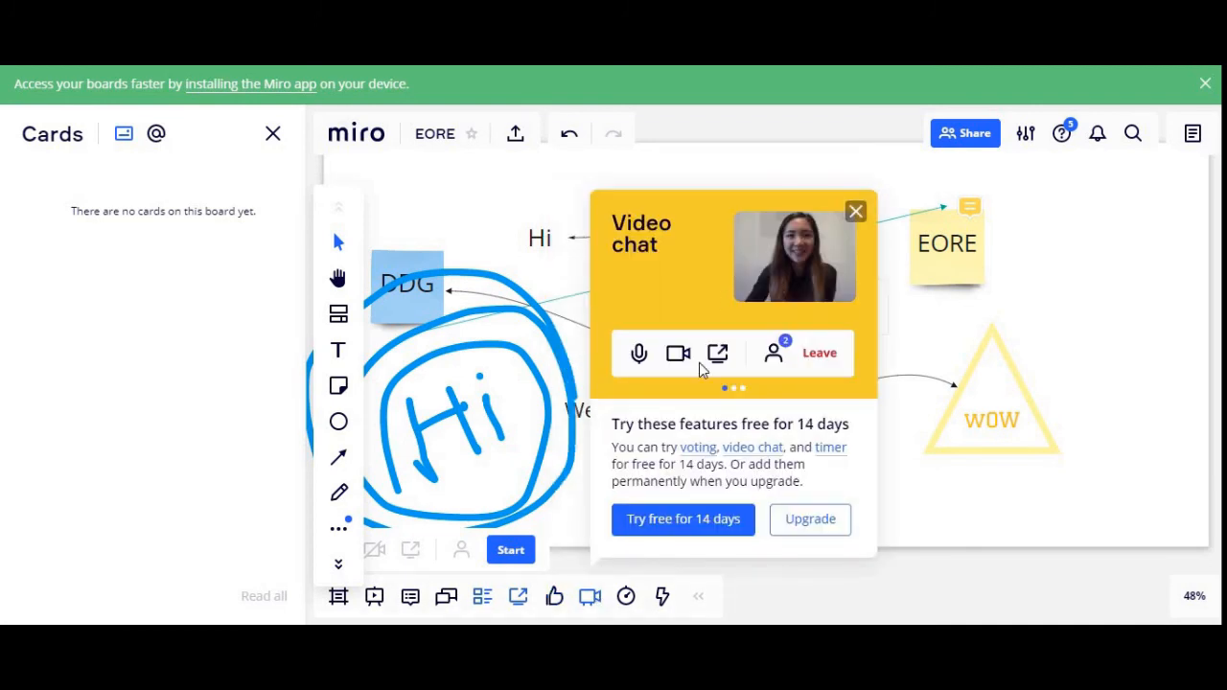
click(628, 598)
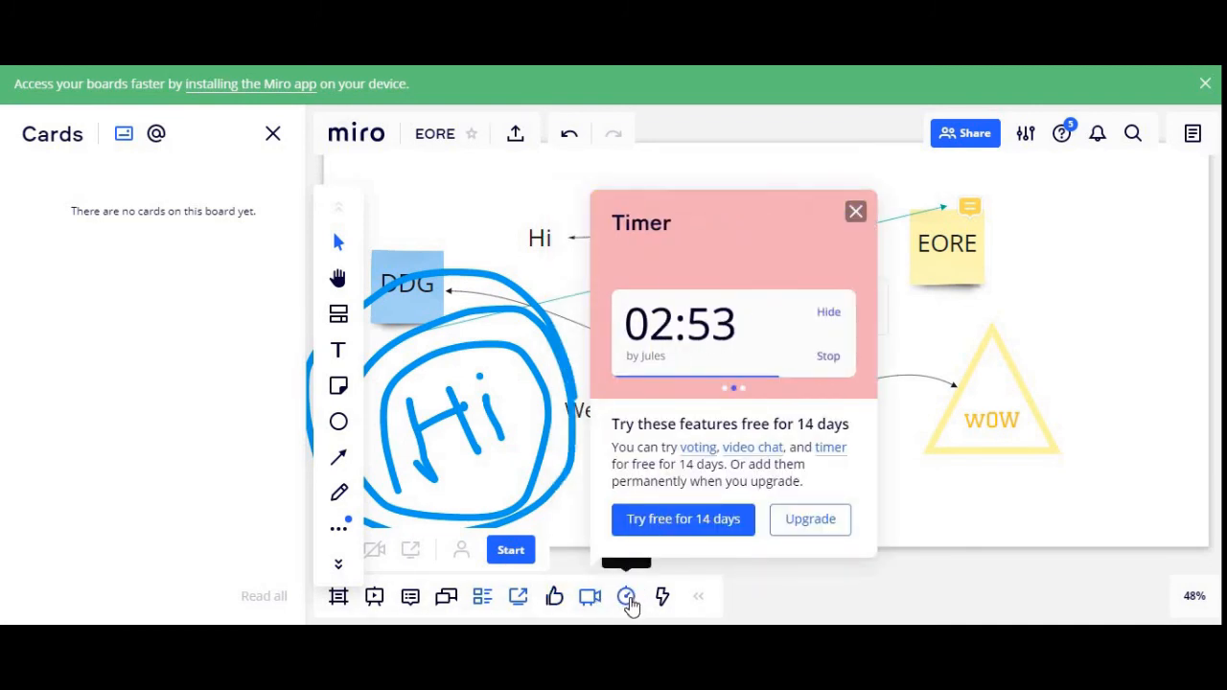
click(628, 598)
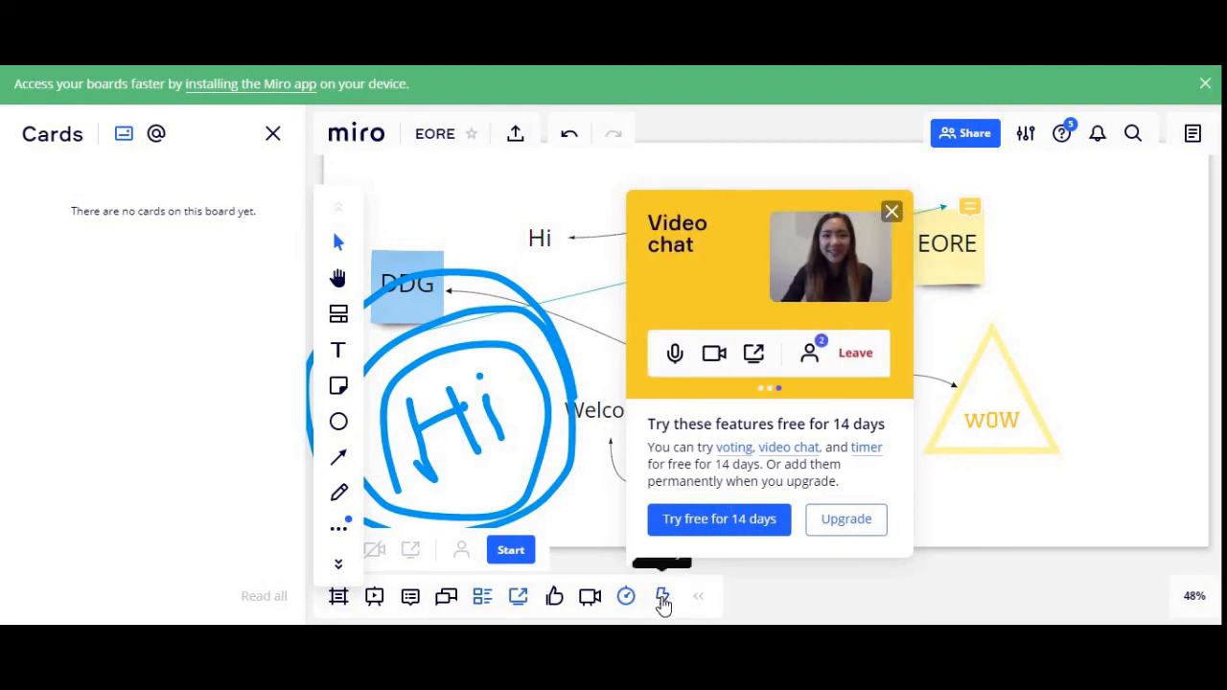
click(662, 598)
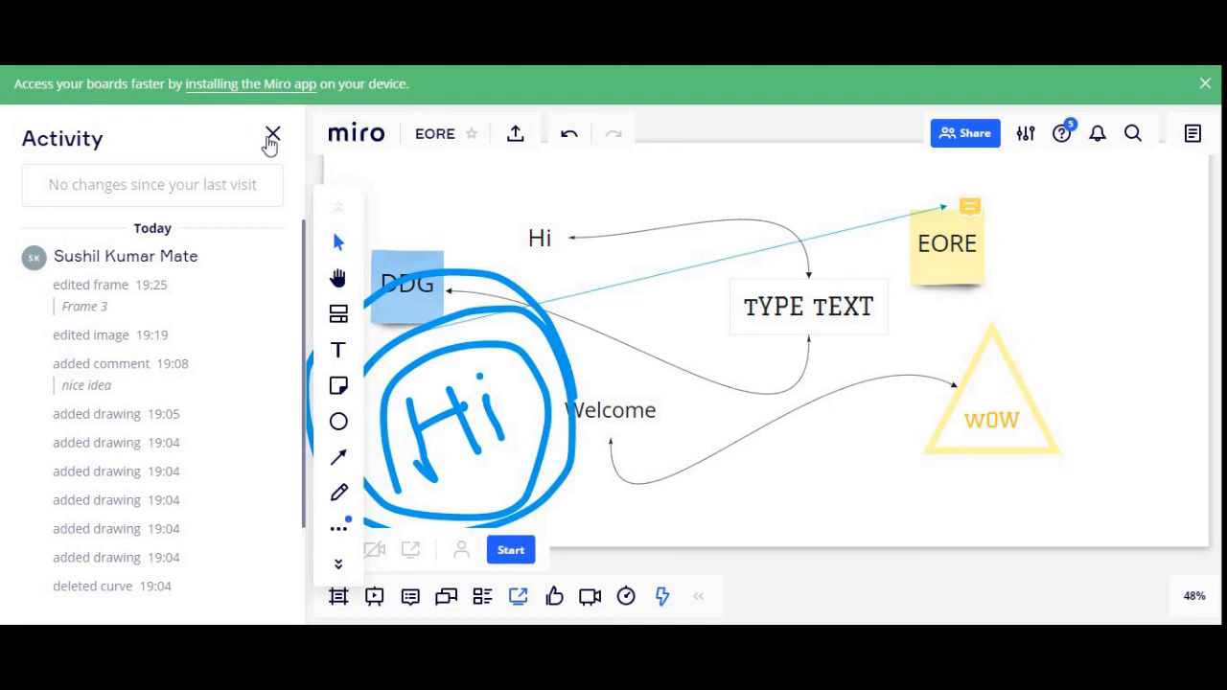
click(273, 135)
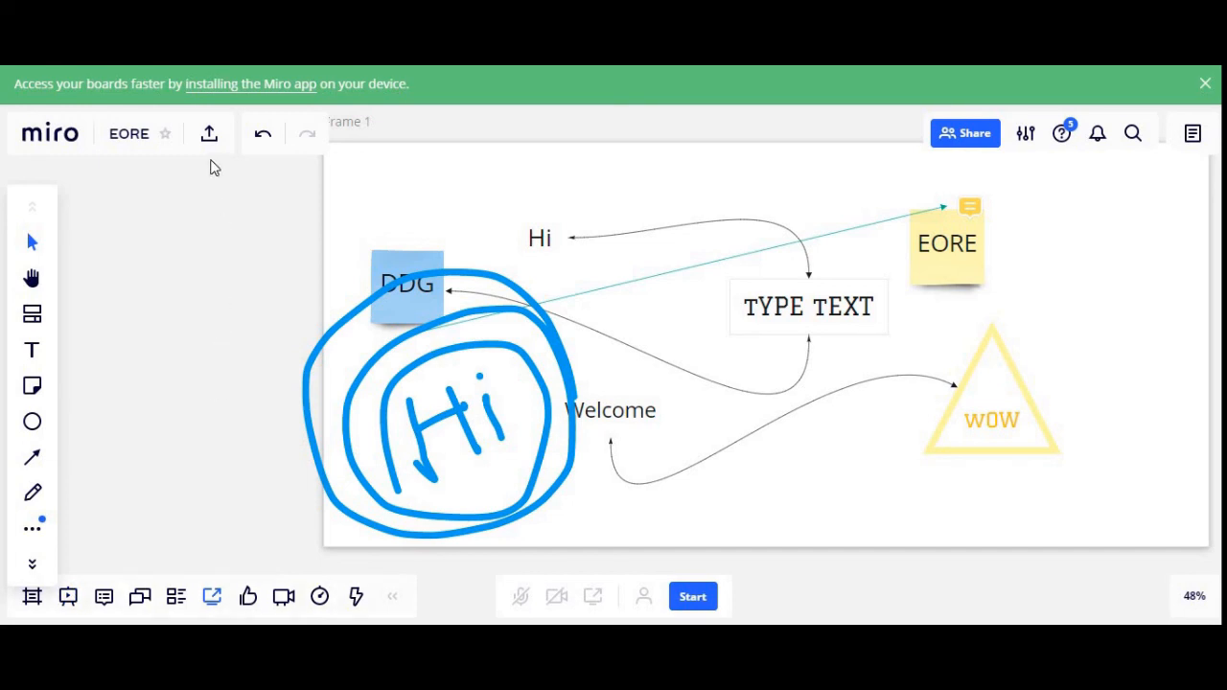
- Export the default selected area of Frame 1 as a Small JPG image, 1224×816 px
click(210, 139)
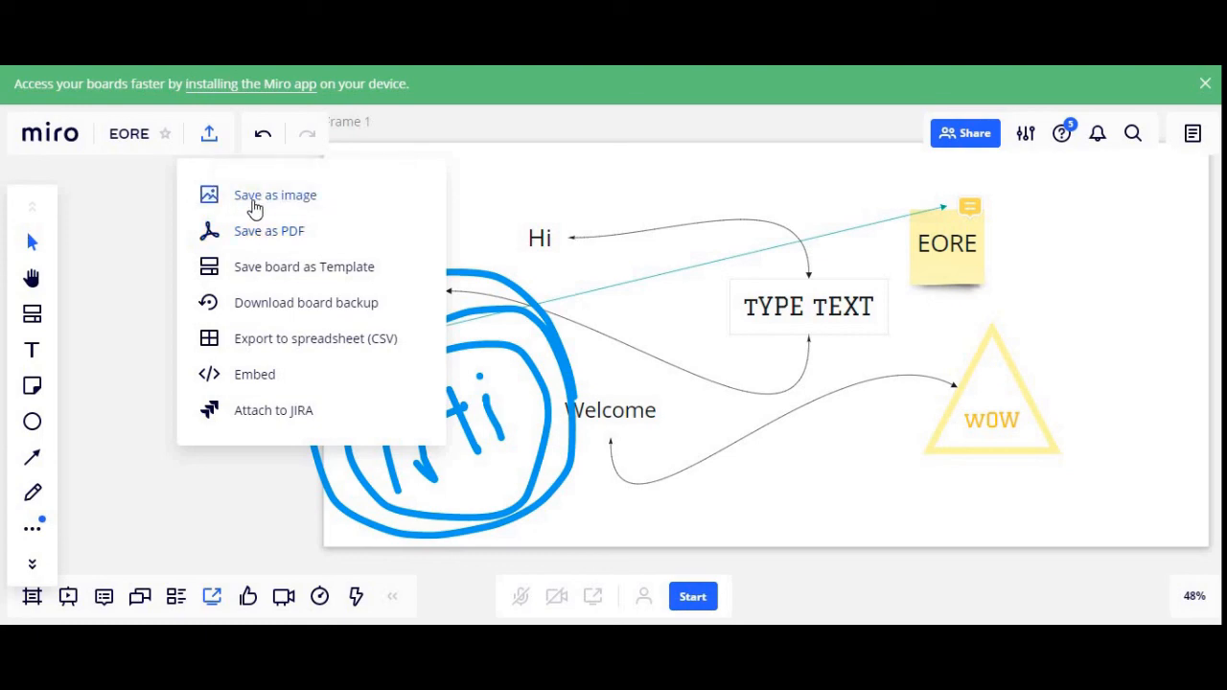
click(255, 199)
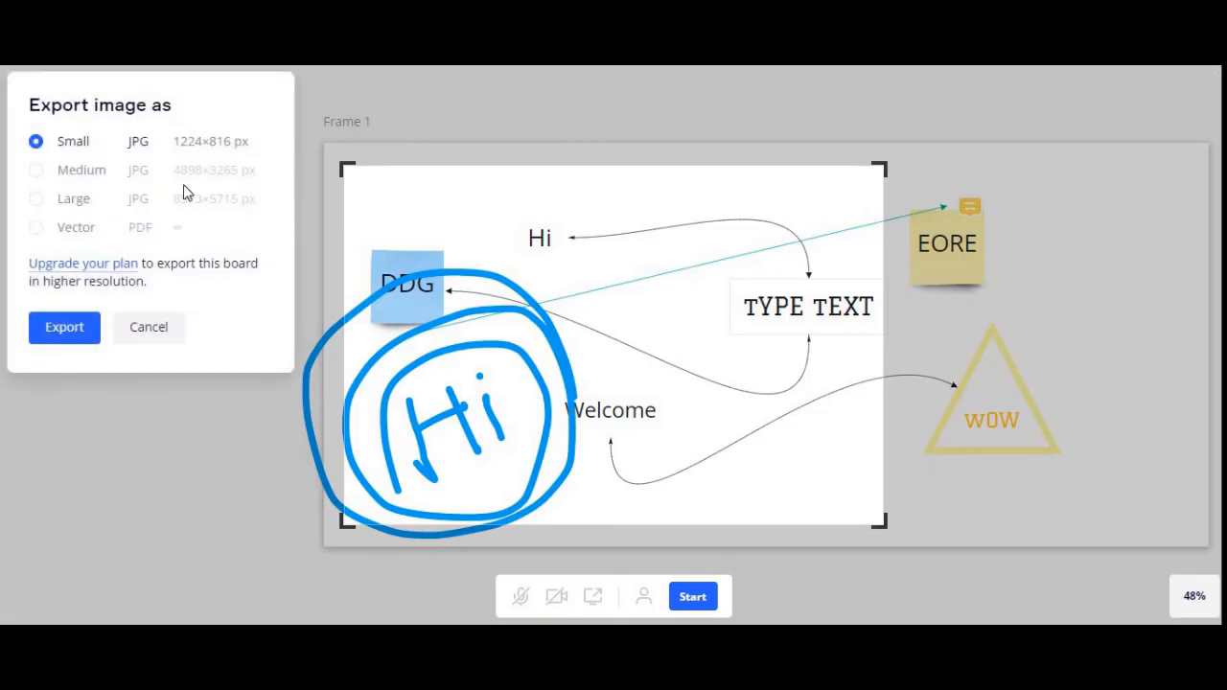
click(85, 335)
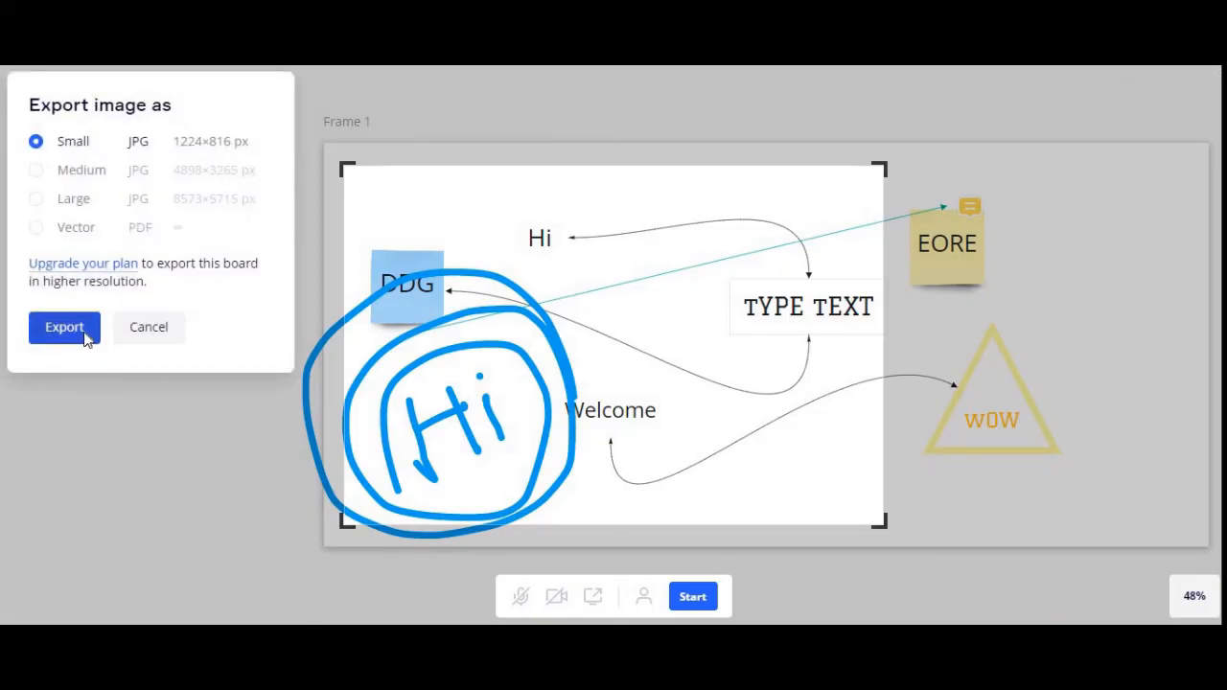